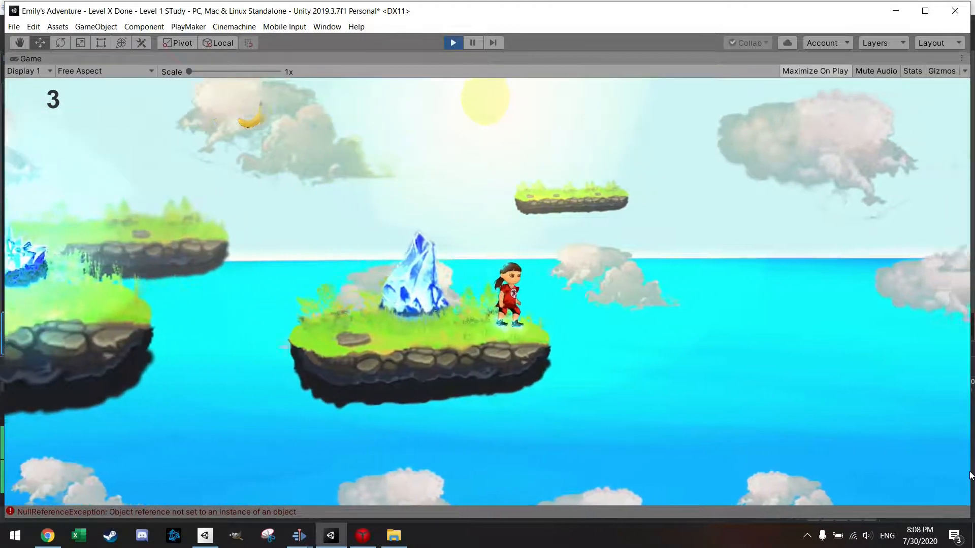
Step: Play-test the level by running and jumping the character from the blue crystal island across to the purple crystals
key(Right)
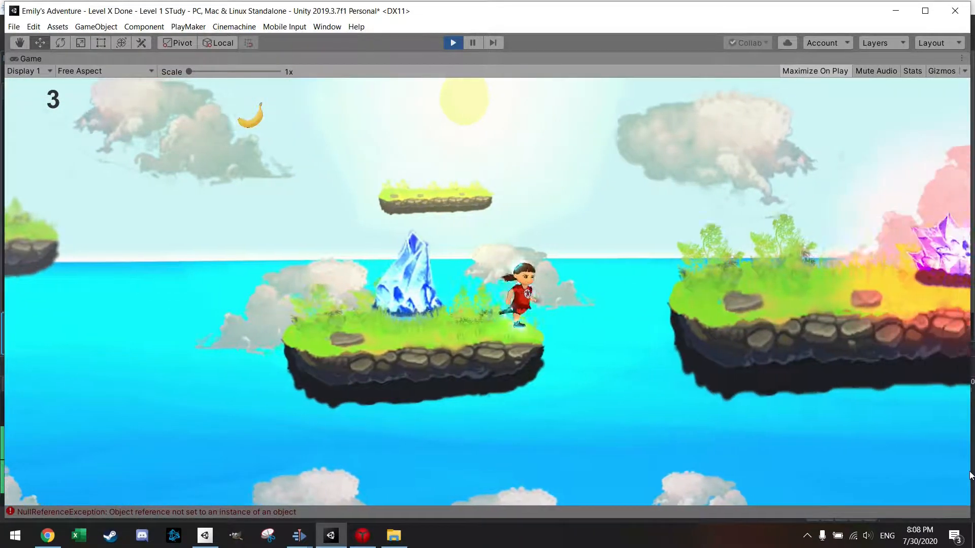
key(space)
key(Right)
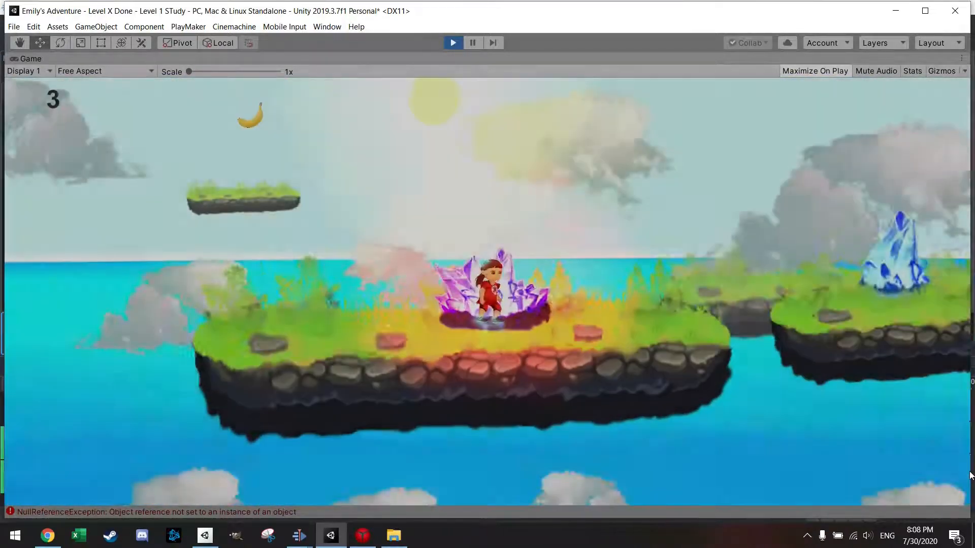
key(Right)
key(space)
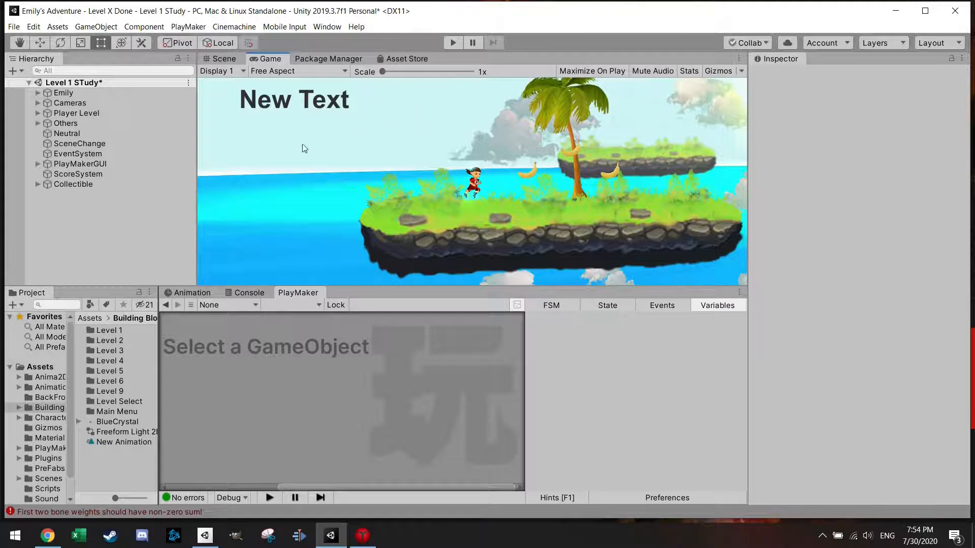
Step: Return to the scene view and create an empty game object at the root of the Level 1 STudy hierarchy
click(229, 59)
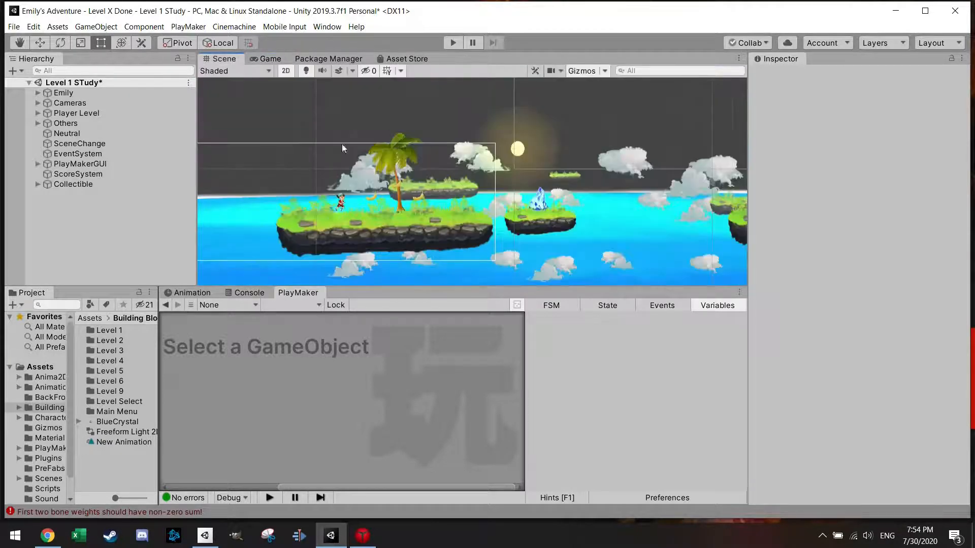
scroll(341, 148, up, 4)
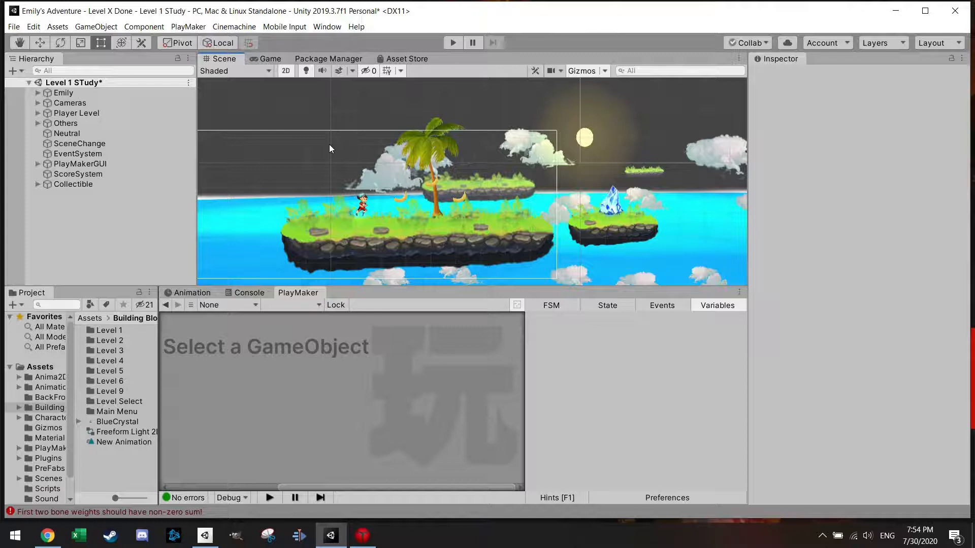
scroll(328, 144, down, 2)
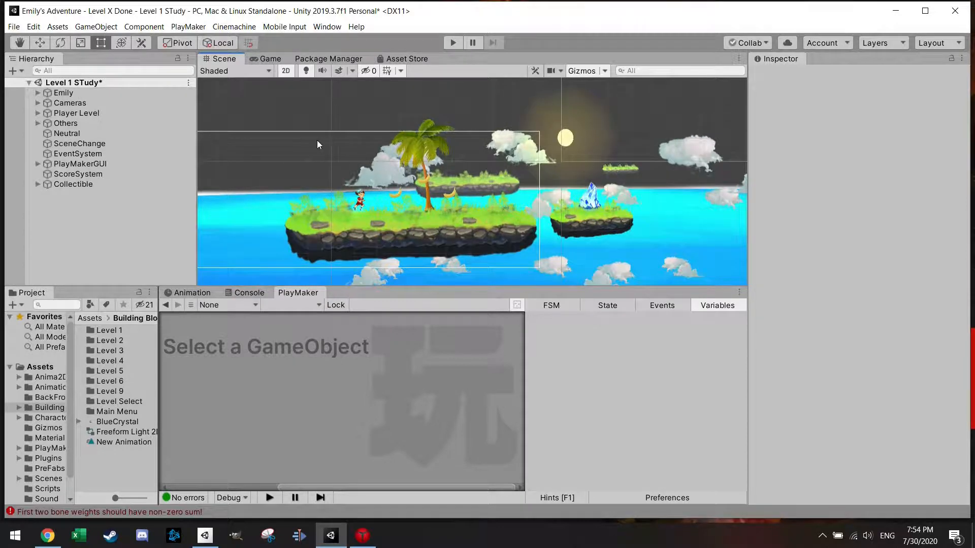
right_click(102, 207)
click(149, 311)
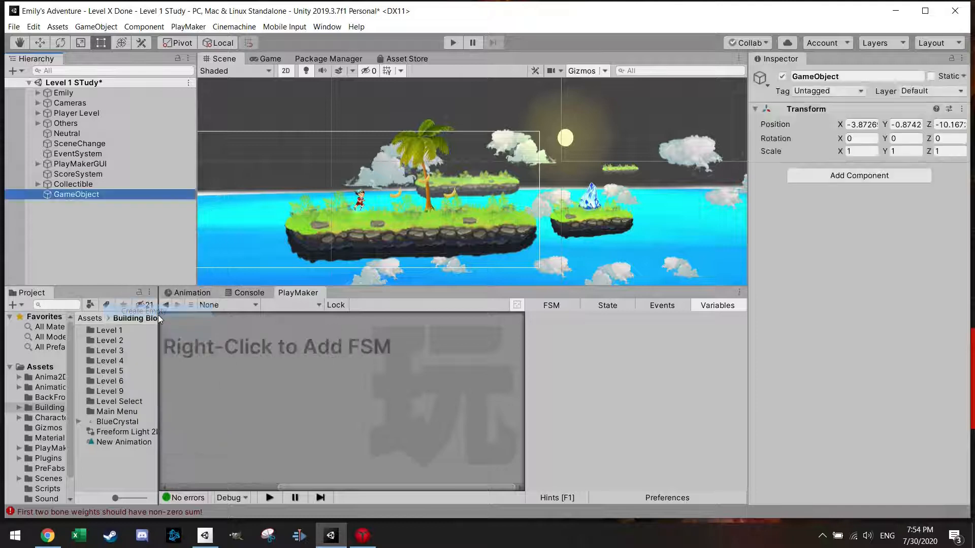
Step: Set the new empty object's position to 0 on X, Y and Z
click(861, 124)
text(0)
click(906, 125)
text(0)
click(948, 124)
text(0)
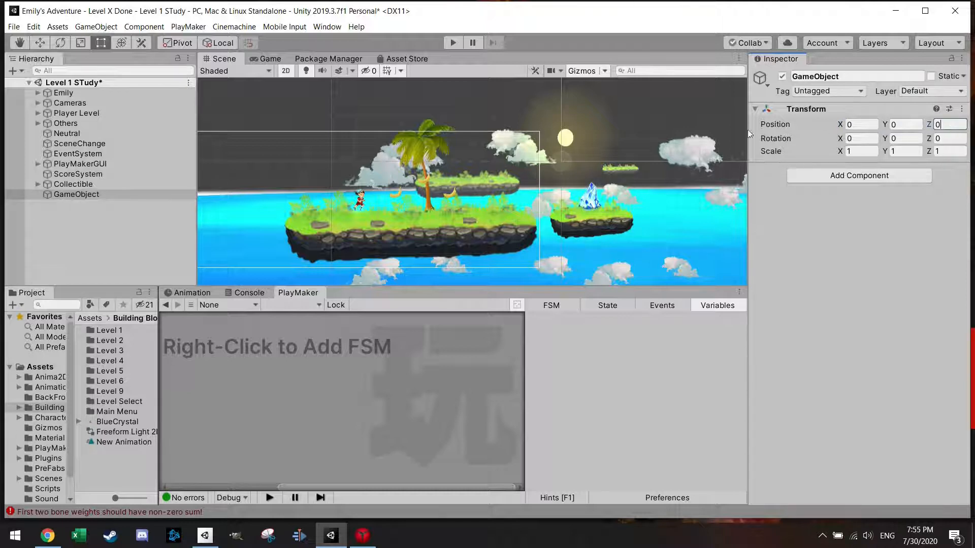
Step: Rename the empty object CheckPoint and move it onto the first island beyond the palm, at about X -3.58, Y -1.79
click(81, 196)
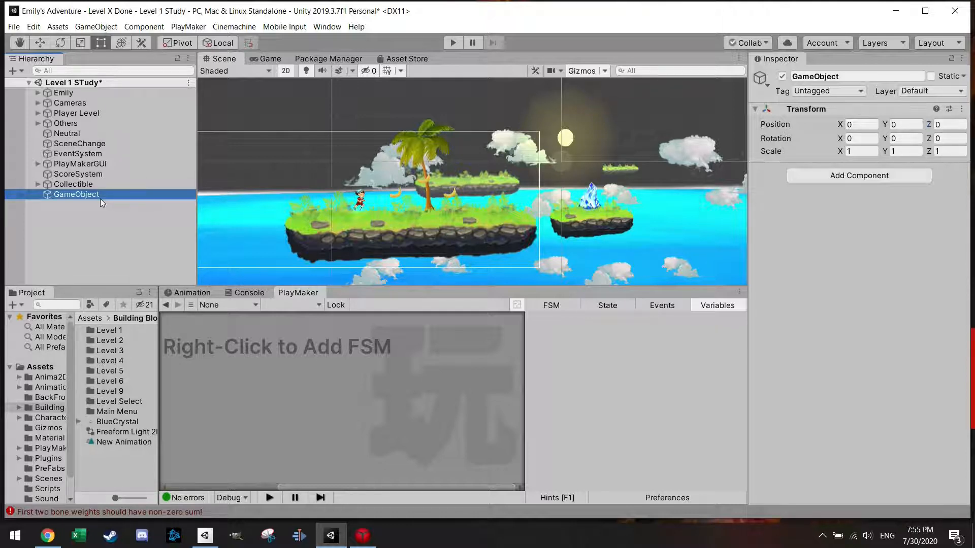
click(826, 76)
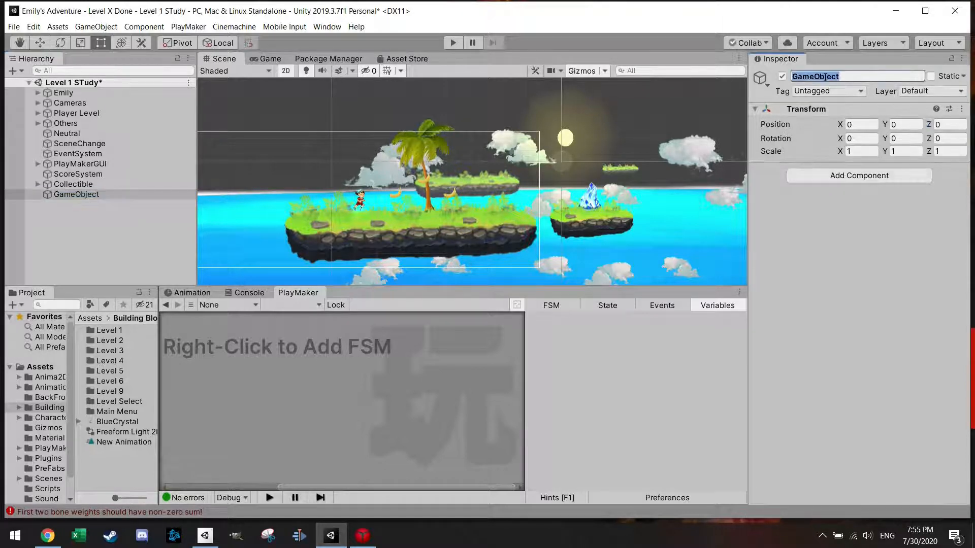
text(CheckPoint)
key(Return)
key(w)
drag(572, 149, 489, 196)
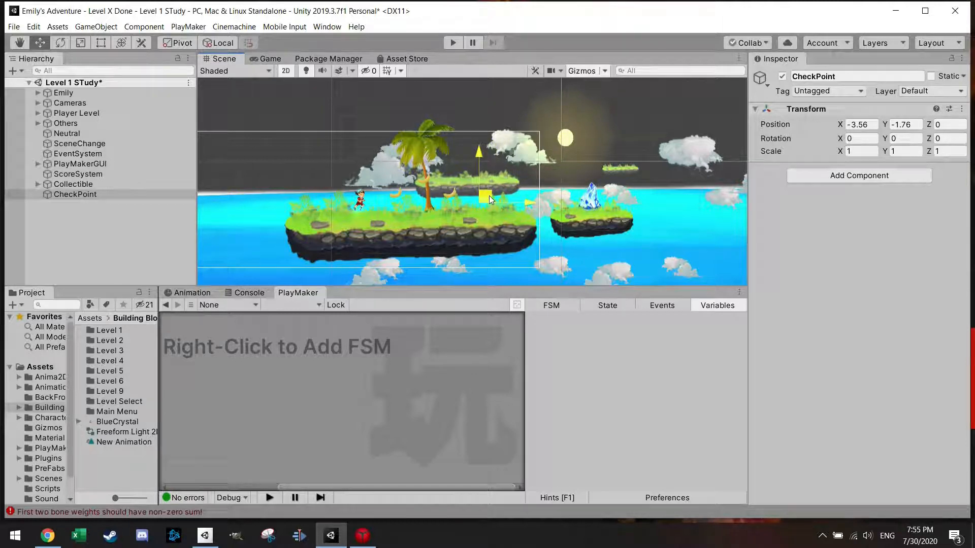
Step: Add a Circle Collider 2D to the CheckPoint object and make it a trigger
click(849, 177)
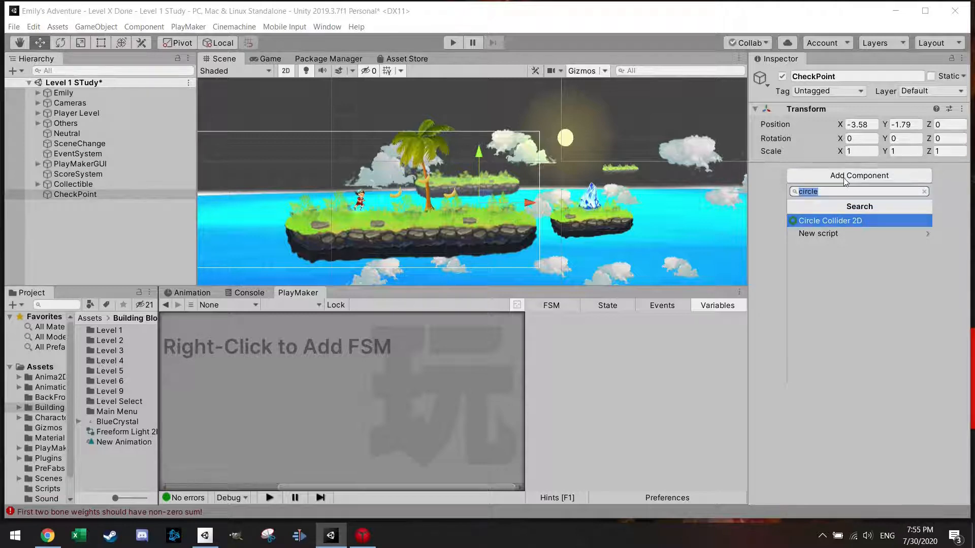
click(829, 224)
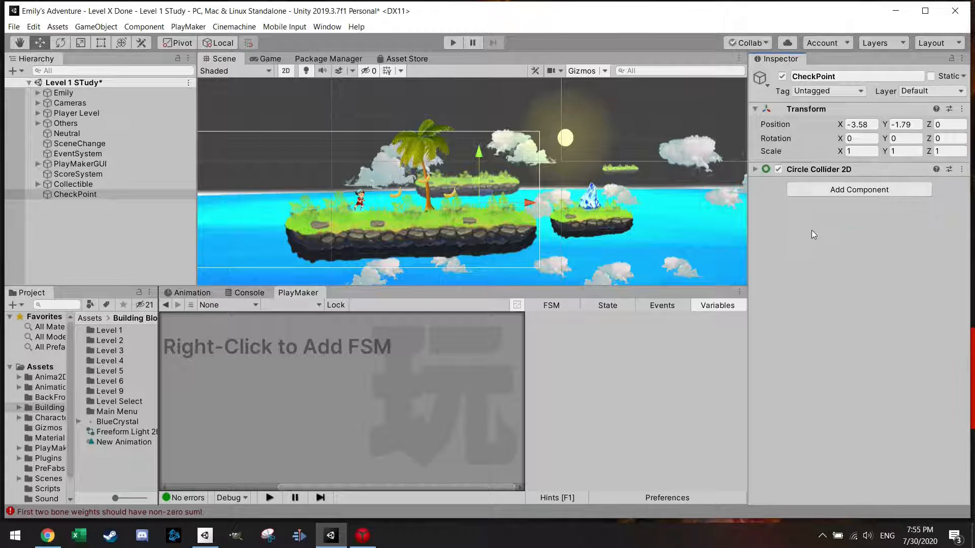
click(755, 170)
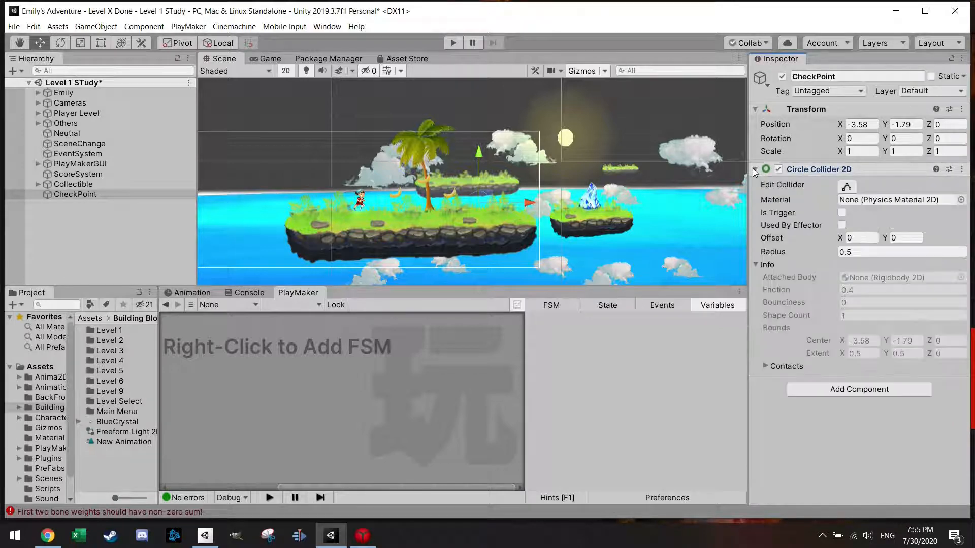
click(842, 213)
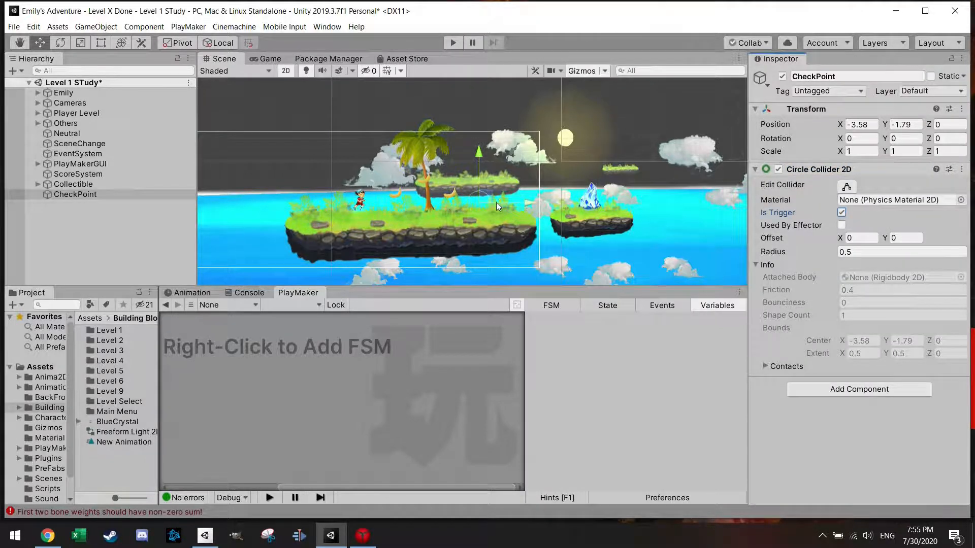
Step: Raise CheckPoint slightly above the island's grass, to about X -3.47, Y -1.6
scroll(489, 203, up, 5)
drag(479, 190, 483, 181)
scroll(483, 181, down, 3)
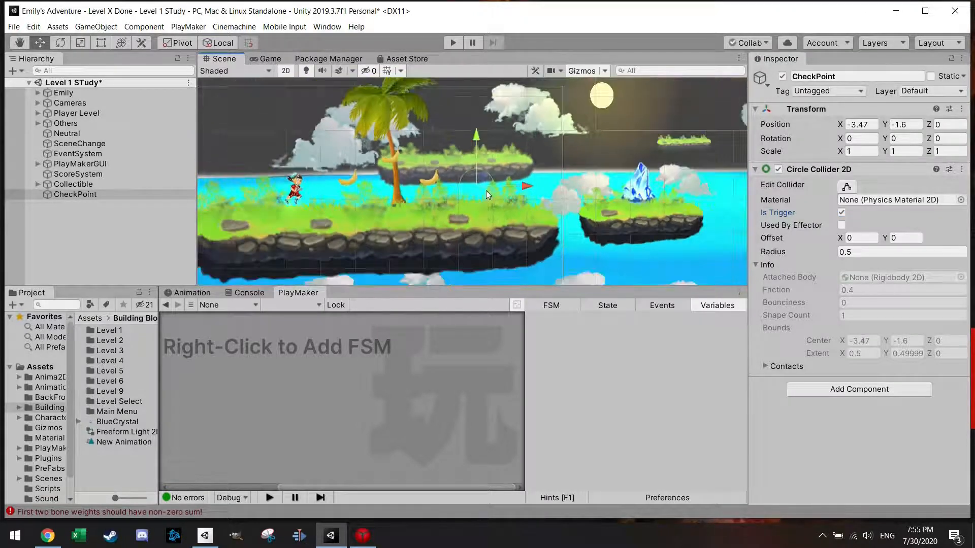
scroll(486, 190, down, 2)
Step: Inspect the Box Collider 2D of the first island's platform block and reselect the CheckPoint object
click(482, 223)
click(479, 231)
click(439, 231)
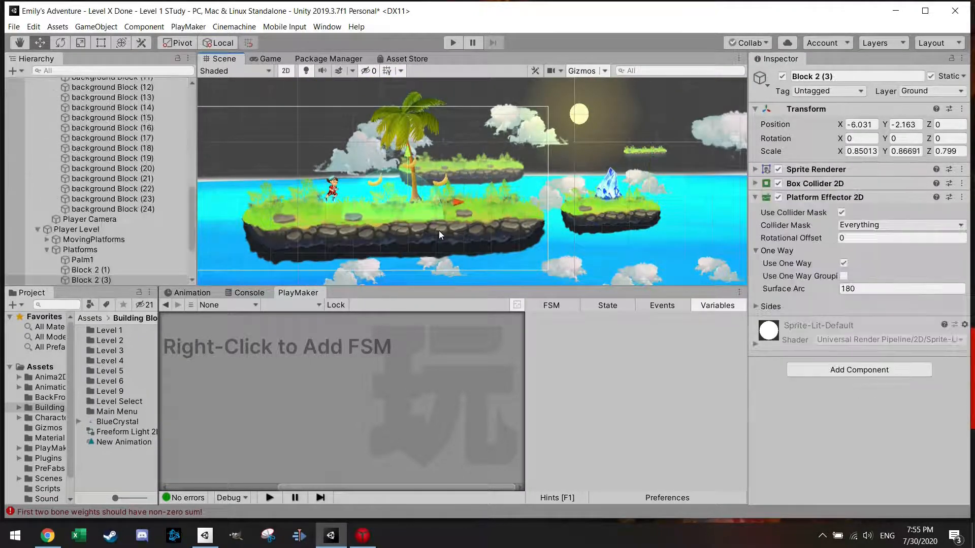
click(756, 186)
scroll(101, 248, down, 3)
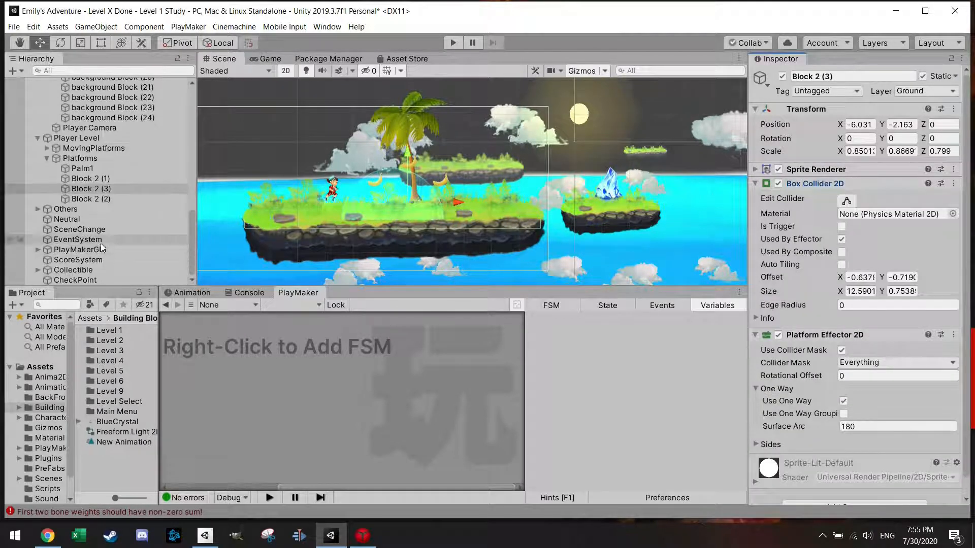
ctrl+click(80, 279)
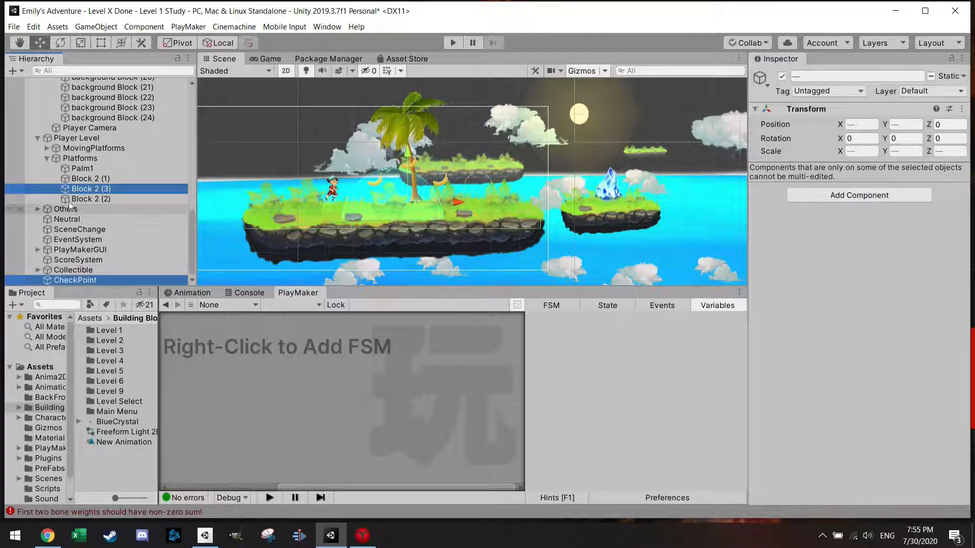
scroll(38, 141, up, 10)
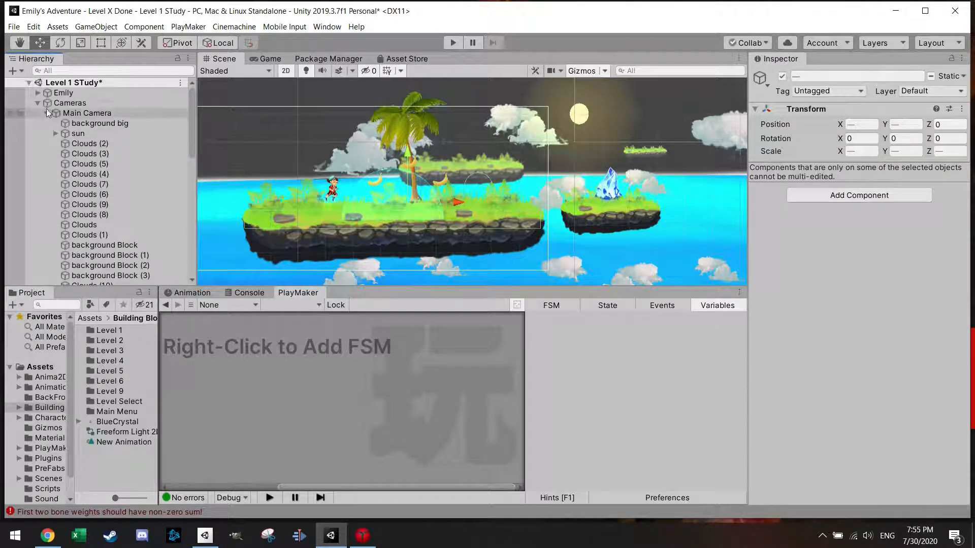
click(38, 102)
click(93, 196)
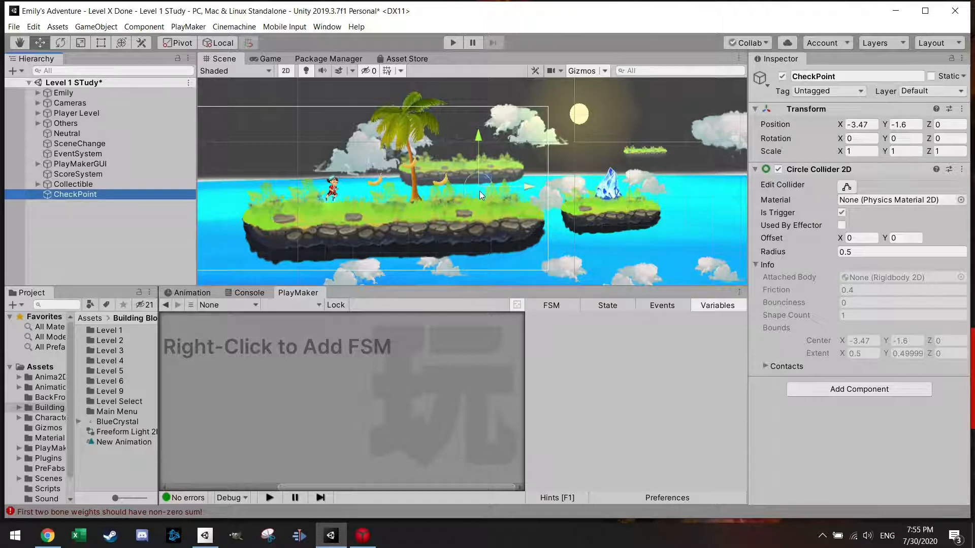
Step: Add a PlayMaker FSM to CheckPoint and name its start state Trigger
right_click(284, 348)
click(318, 358)
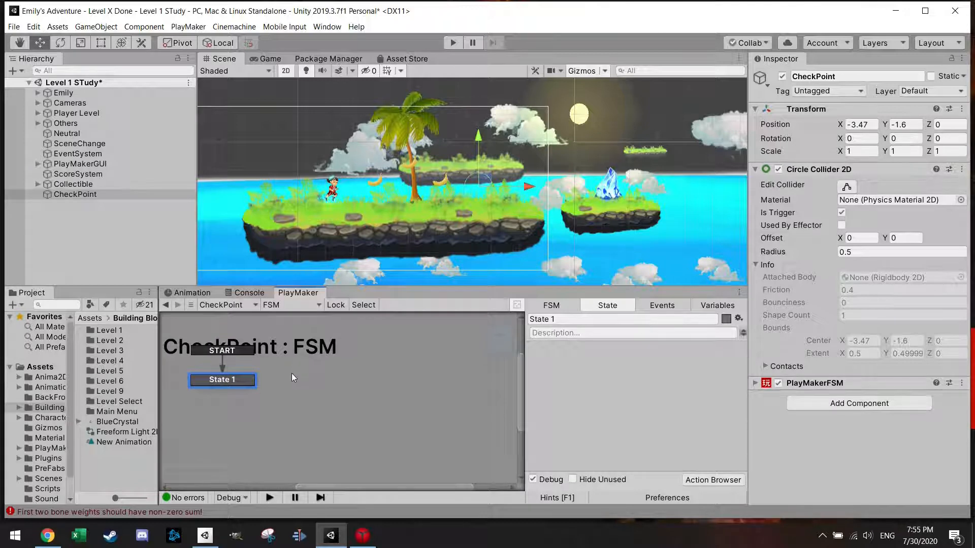
click(549, 319)
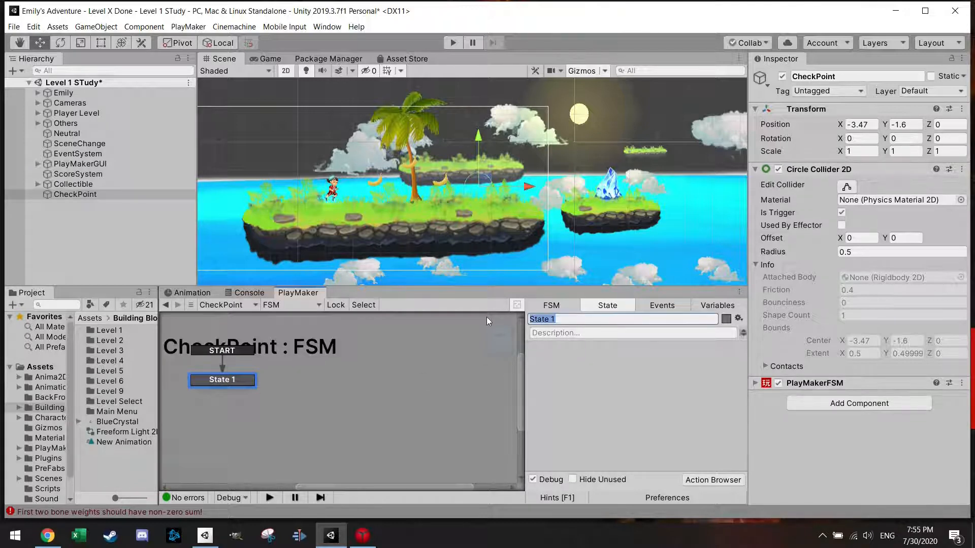
text(Trigger)
Step: Add a Trigger2D Event action to the Trigger state
click(713, 480)
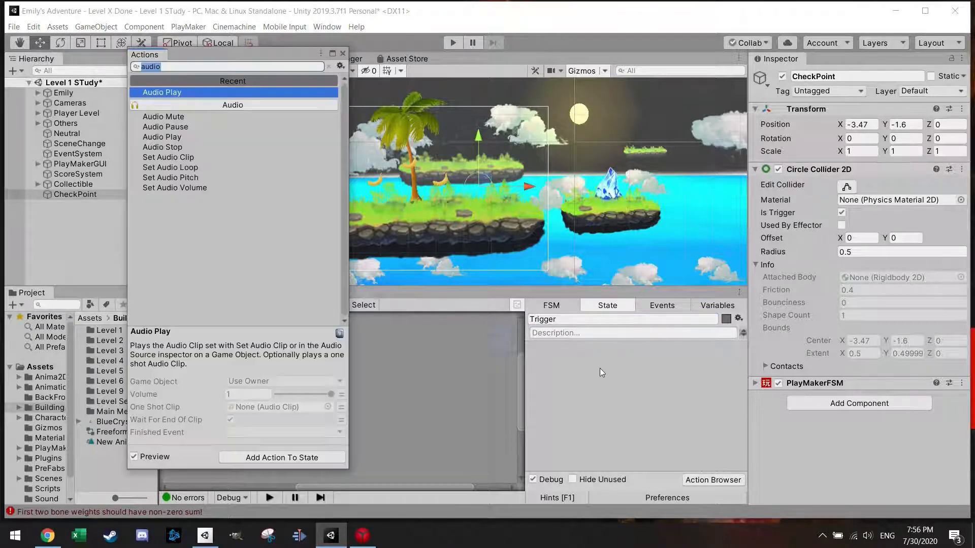
text(trigg)
key(Return)
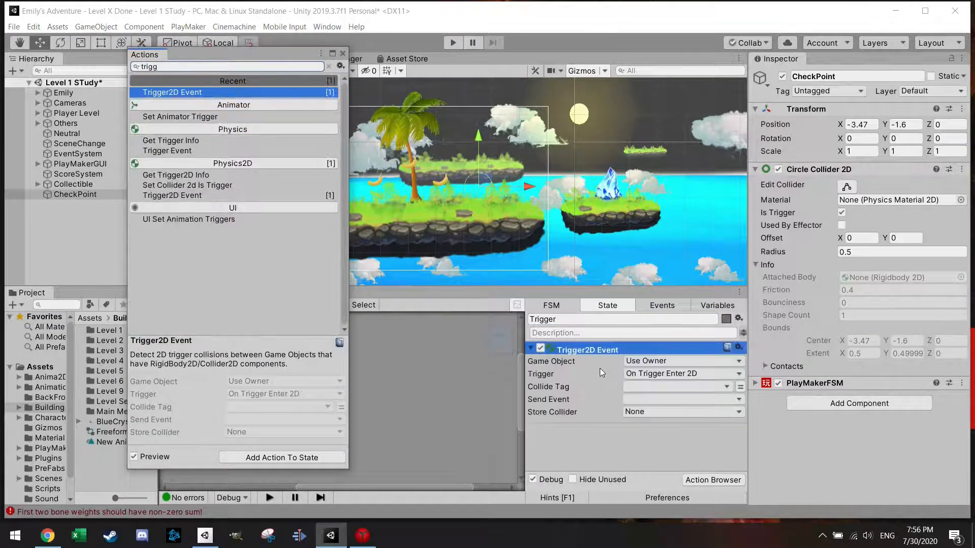
click(343, 53)
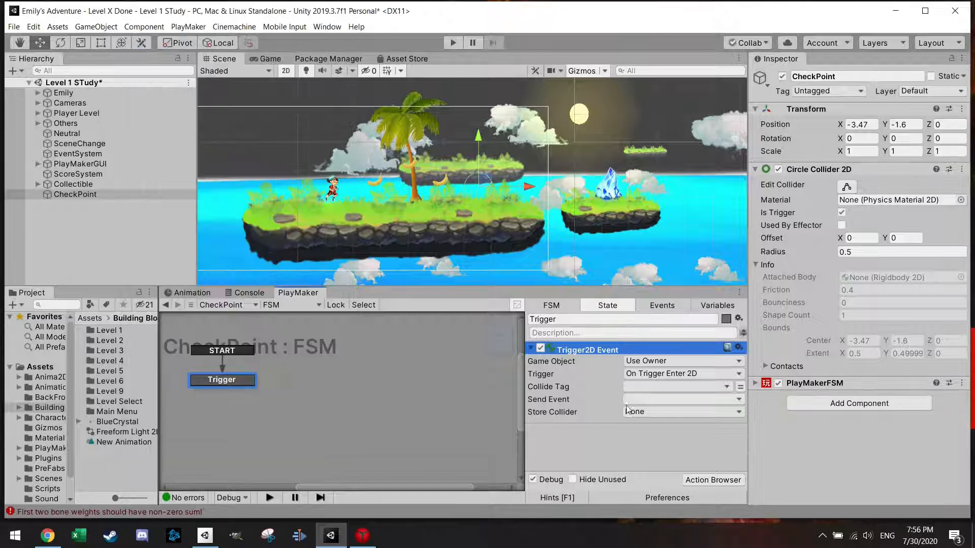
Step: Give the Trigger state a FINISHED transition and set its Trigger2D Event to collide tag Player, sending FINISHED
right_click(254, 383)
mouse_move(295, 389)
click(434, 392)
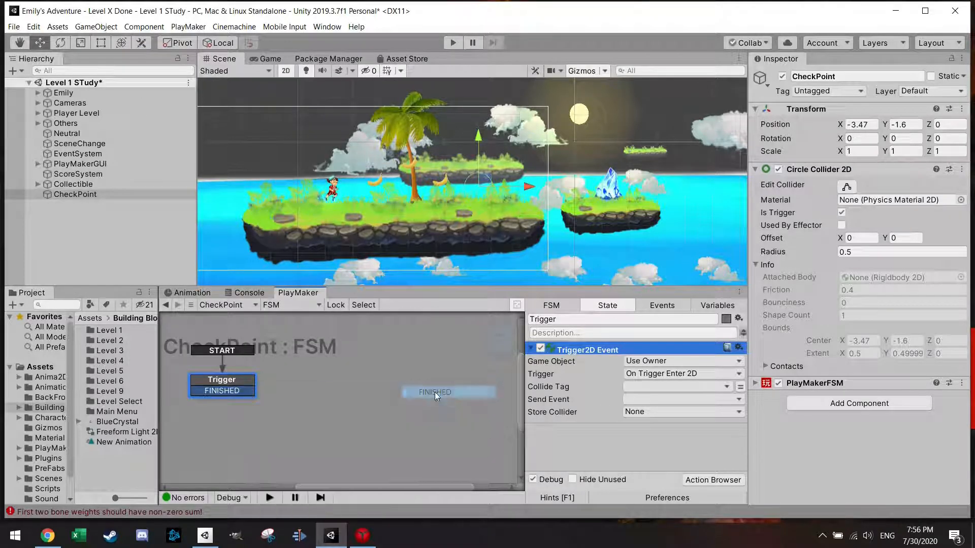
click(645, 388)
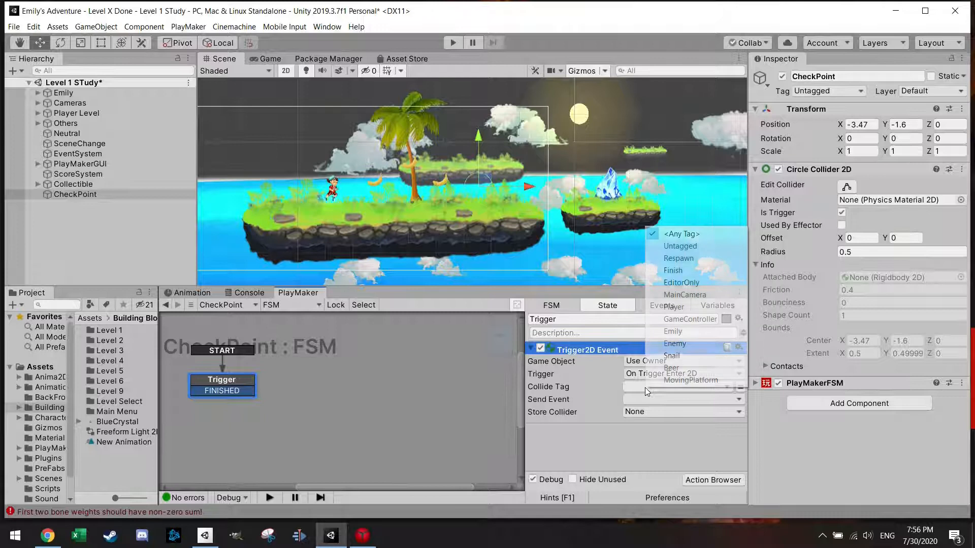
click(674, 307)
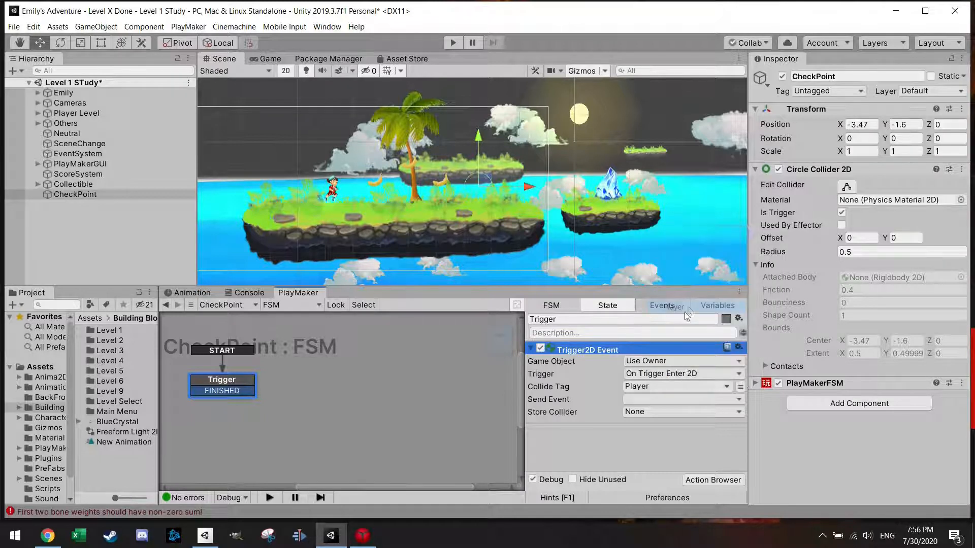
click(650, 399)
click(657, 426)
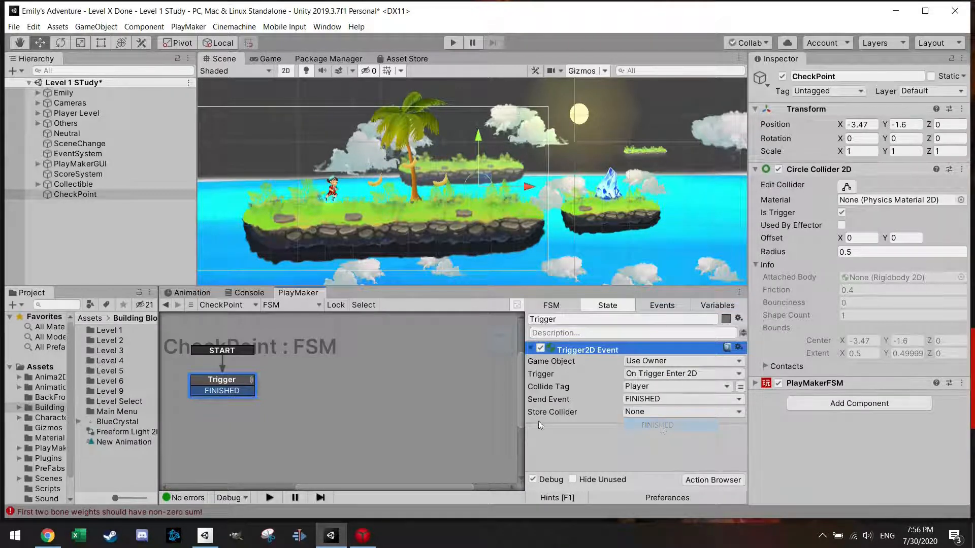
Step: Add a second state, link Trigger's FINISHED transition to it, and name it SetCheckPointLocation
right_click(333, 379)
click(400, 235)
drag(231, 391, 340, 373)
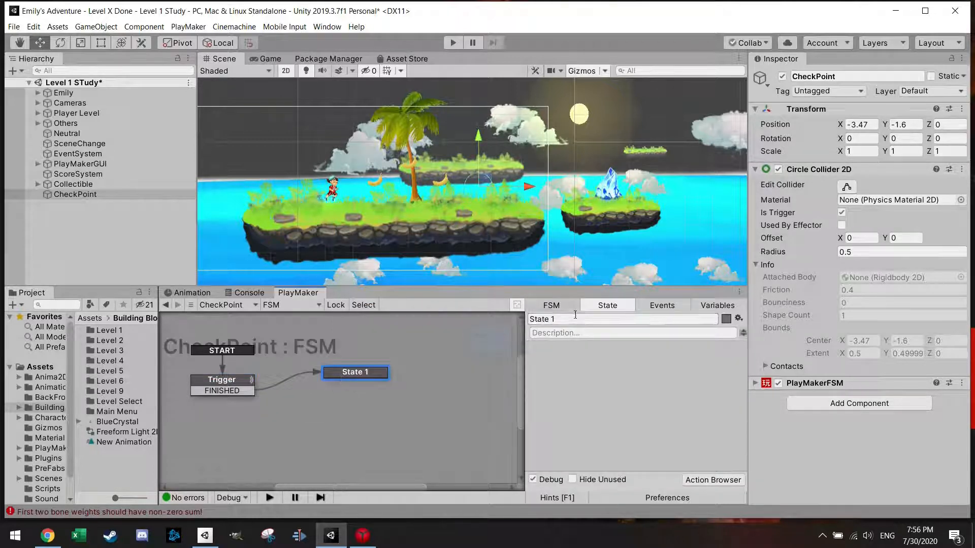
click(531, 320)
text(SetChec)
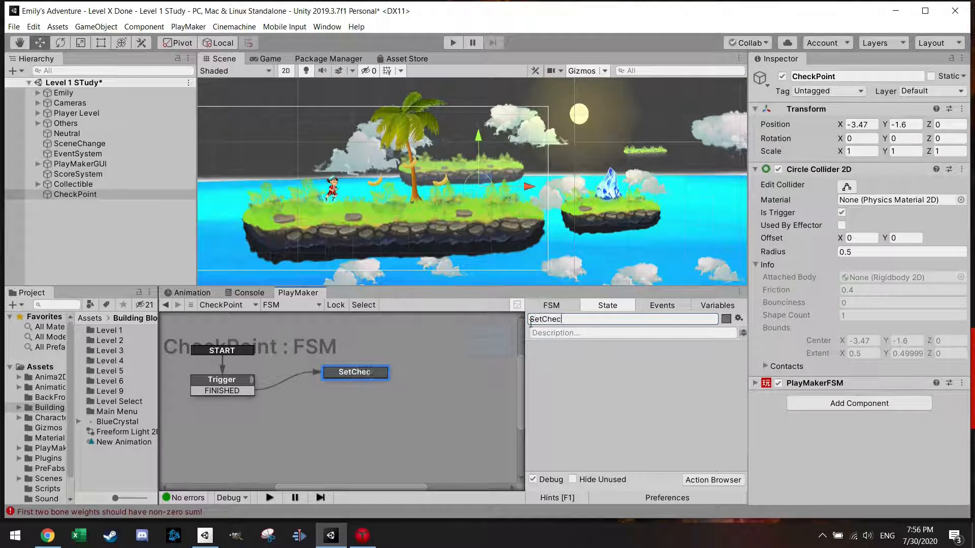
text(kPointLocation)
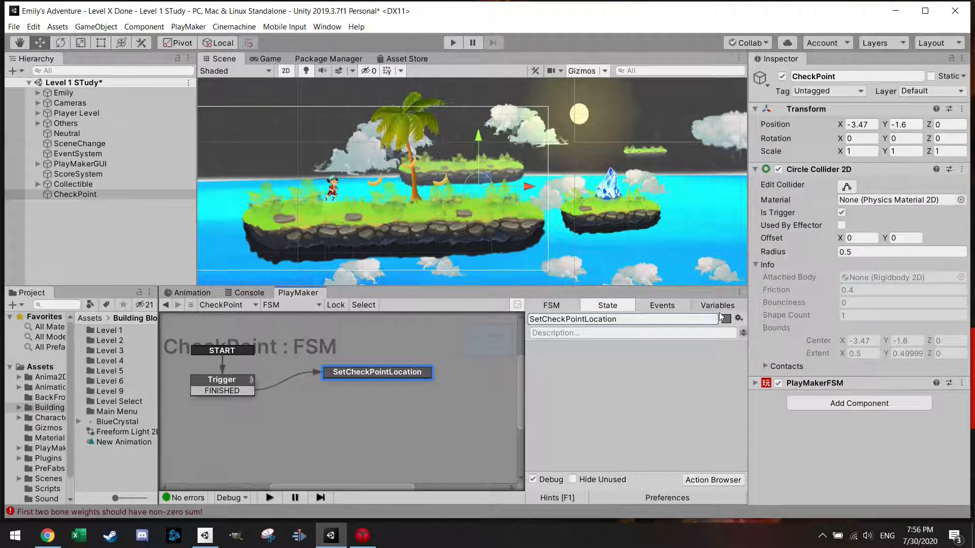
Step: Add a Get Position action to the SetCheckPointLocation state
click(713, 480)
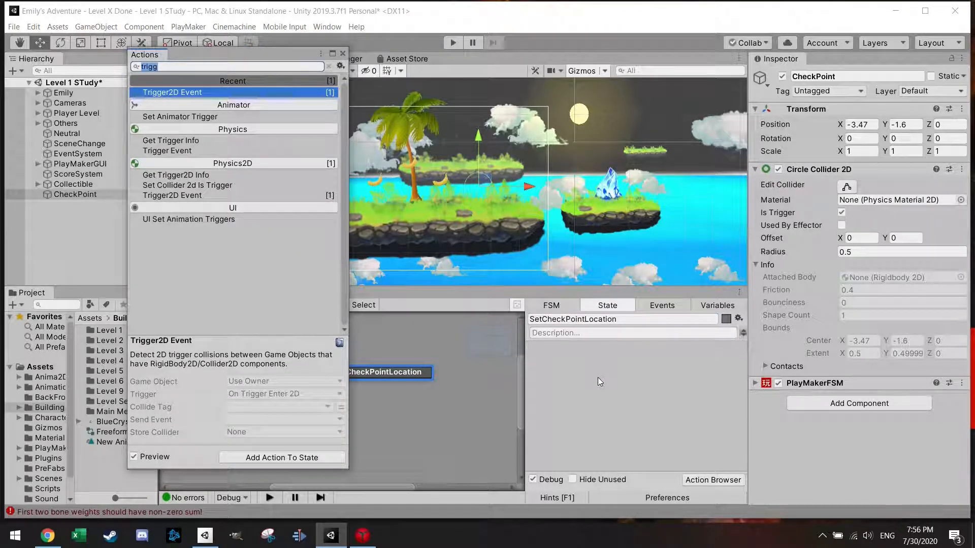
text(get)
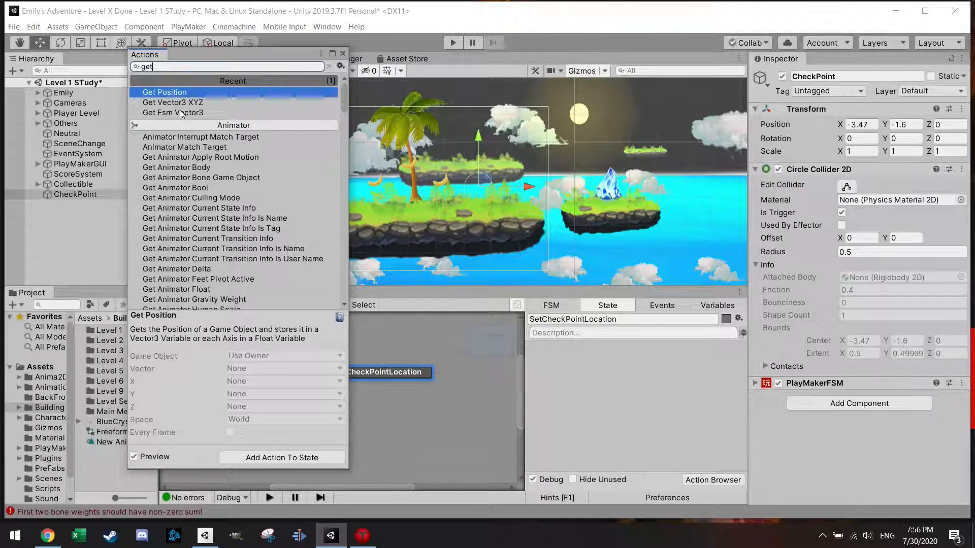
double_click(177, 93)
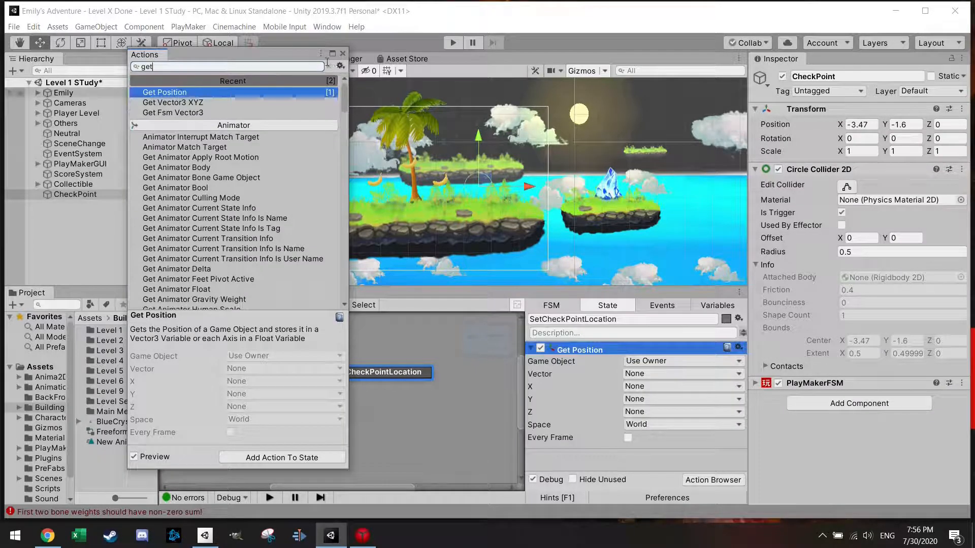
click(342, 54)
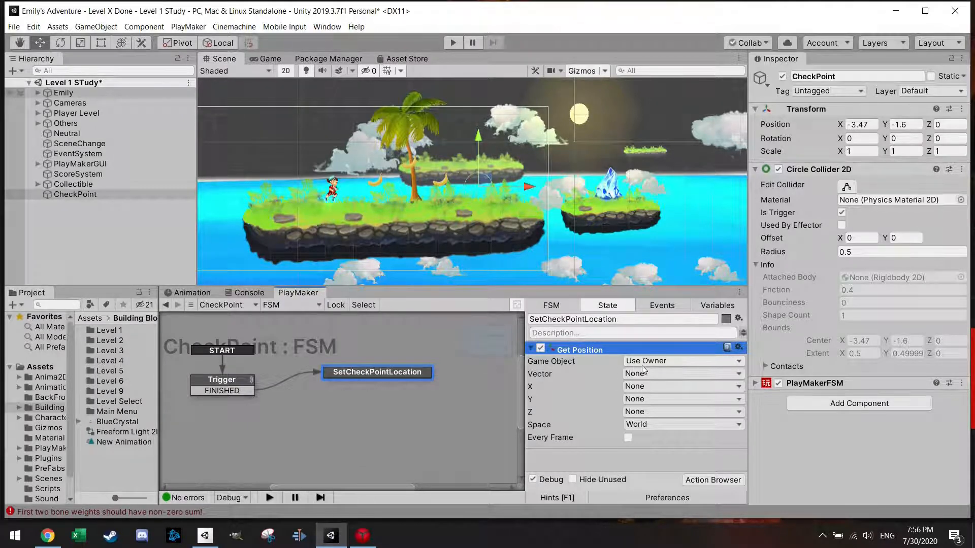
click(671, 373)
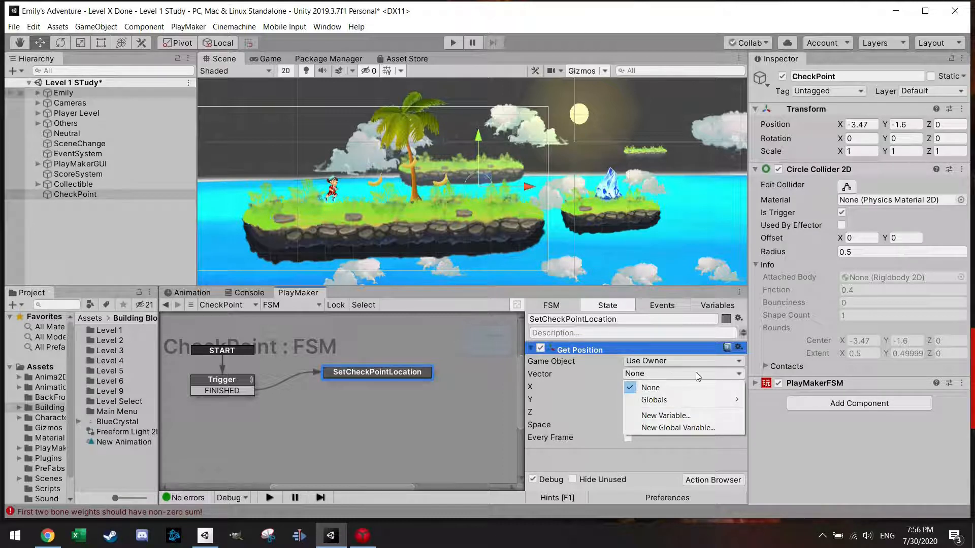
mouse_move(713, 402)
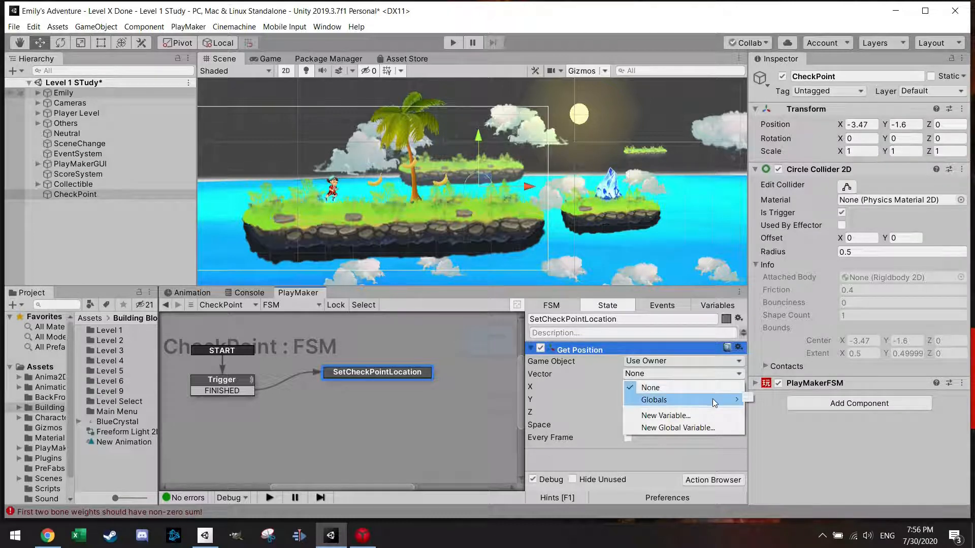
click(731, 308)
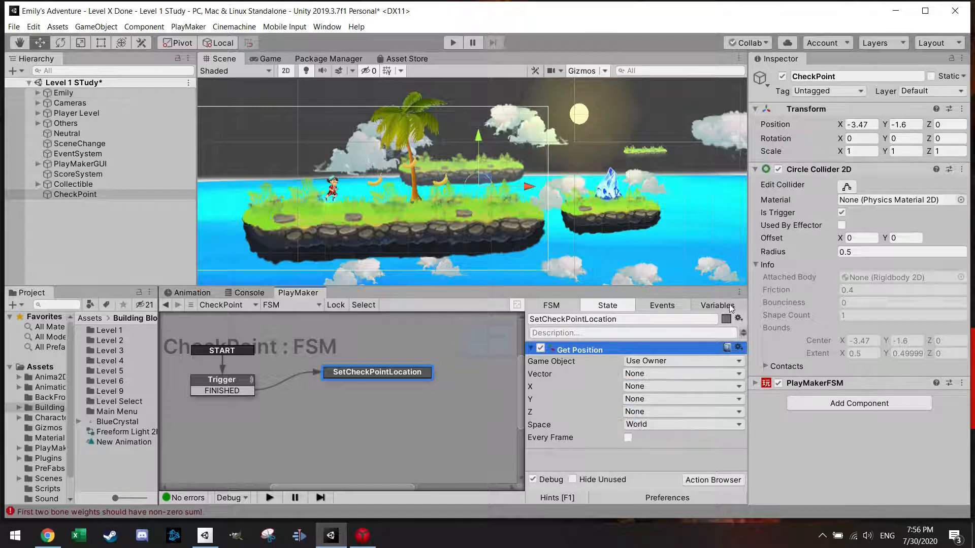
Step: Create a PlayMaker global variable named CheckPoint with the type Vector3
click(730, 311)
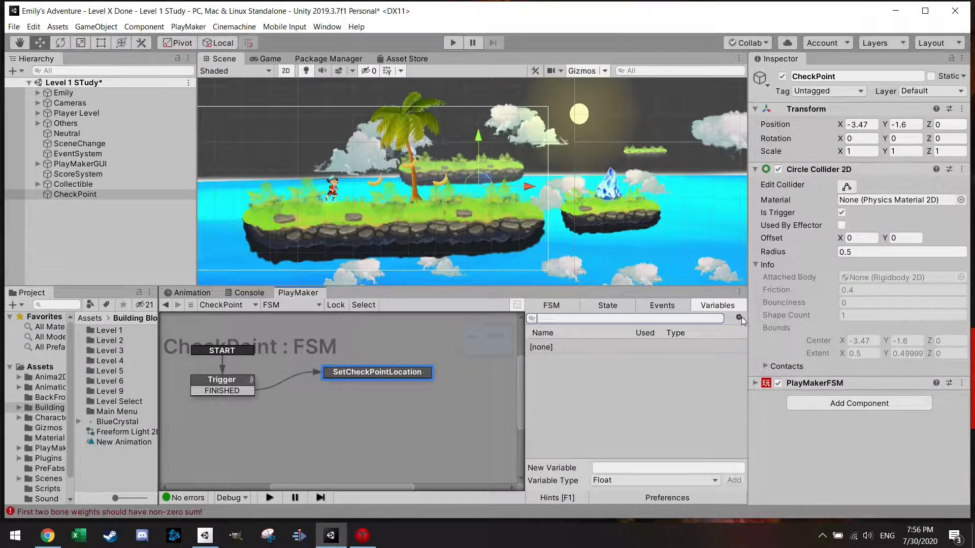
click(739, 317)
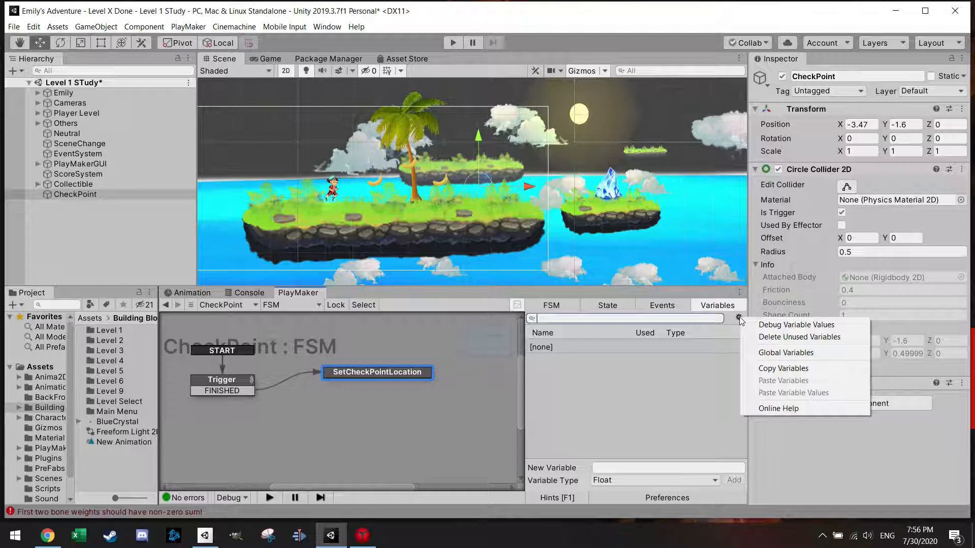
click(779, 354)
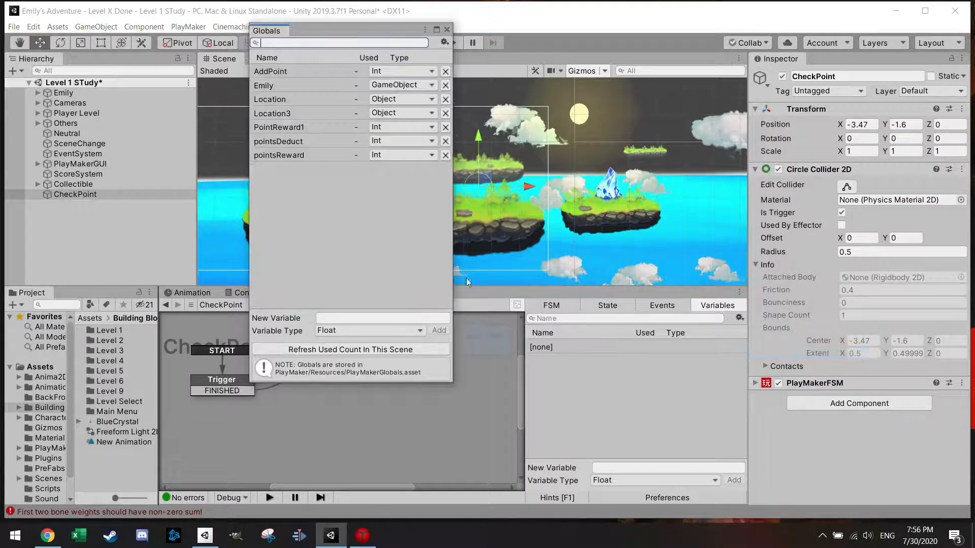
click(333, 318)
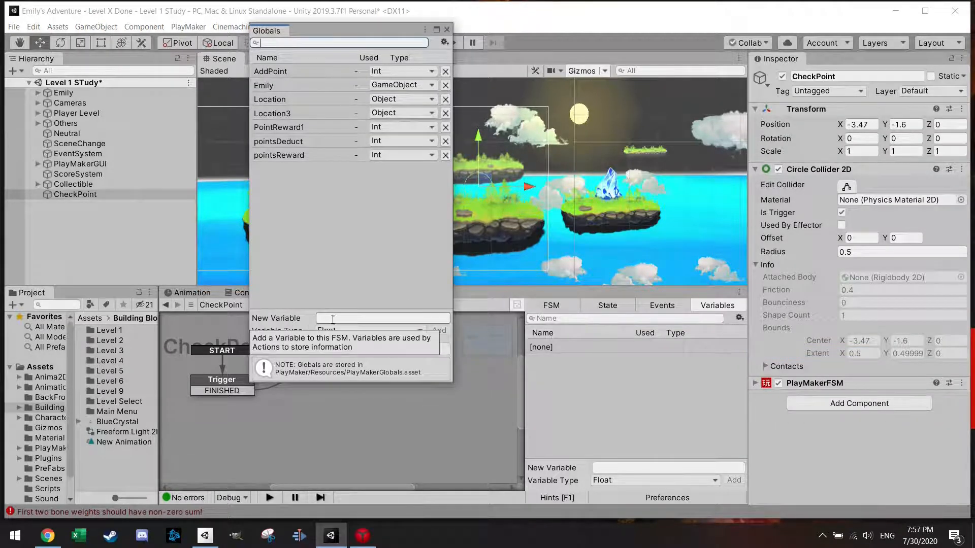
text(CheckPoint)
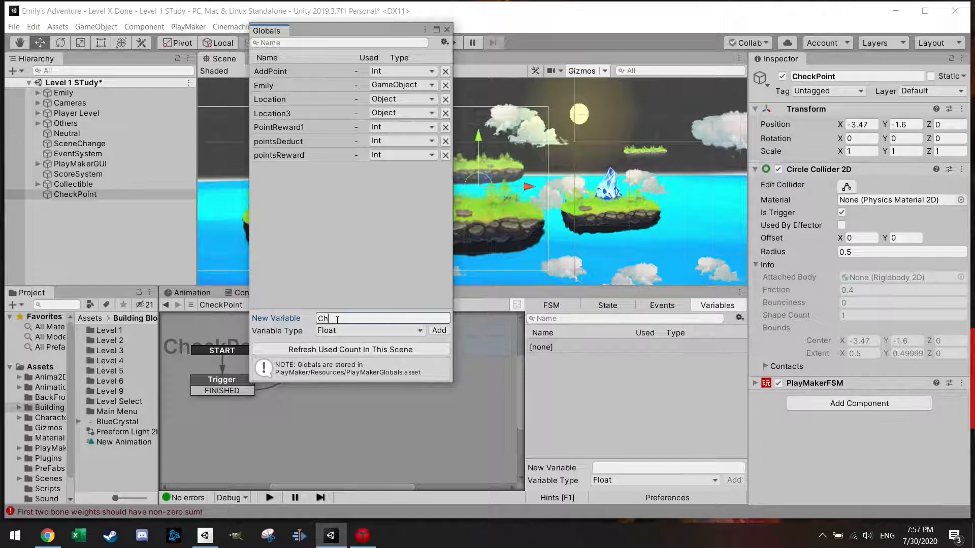
click(363, 330)
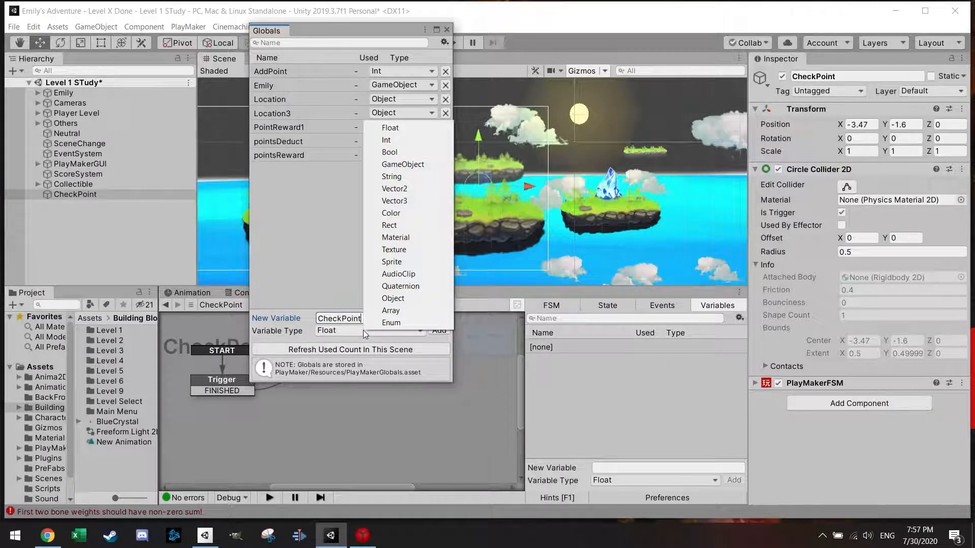
click(416, 202)
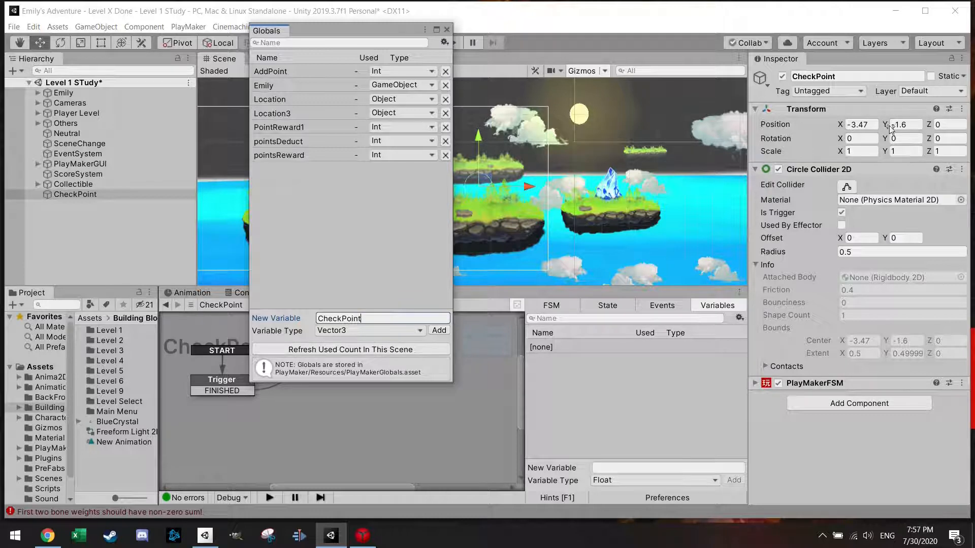
click(937, 124)
click(440, 331)
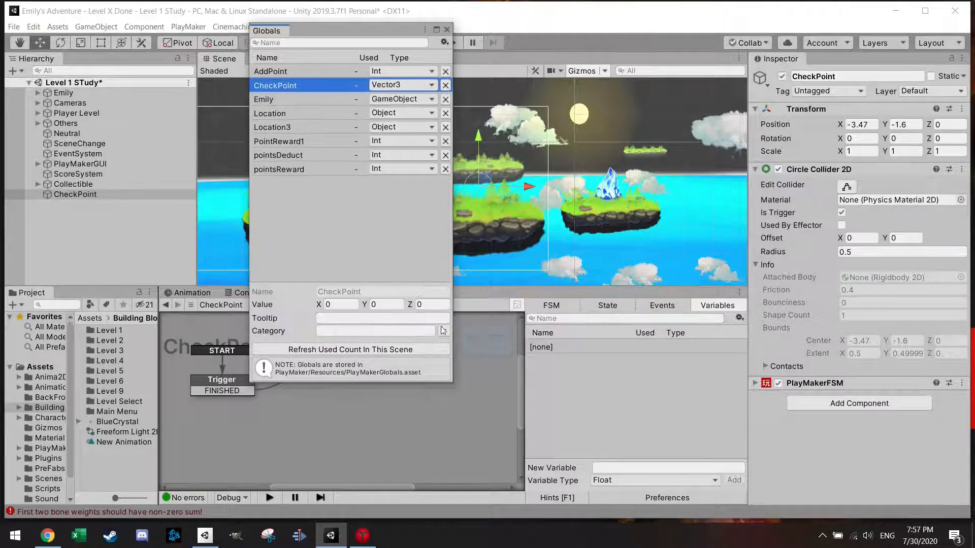
click(447, 30)
Step: Store the Get Position action's Vector in the global variable CheckPoint
click(607, 305)
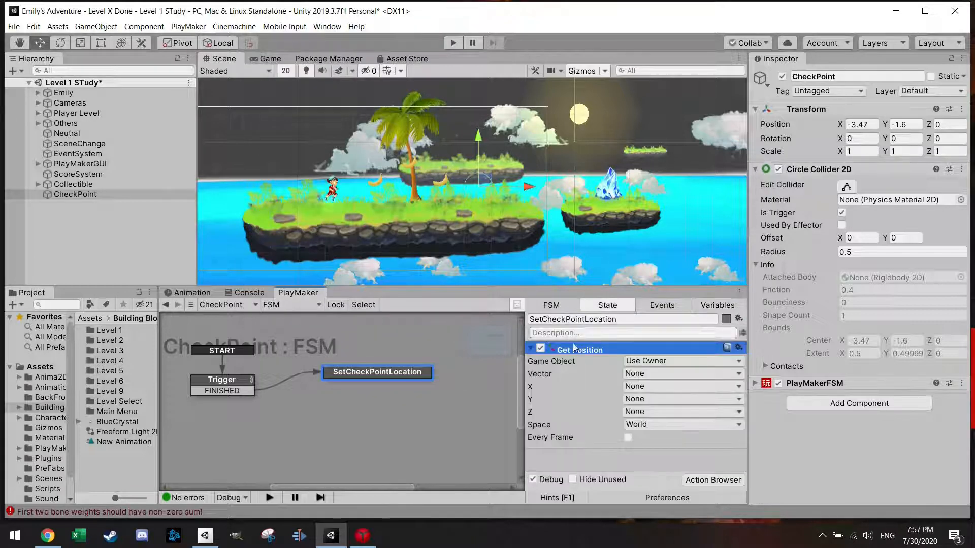
click(662, 374)
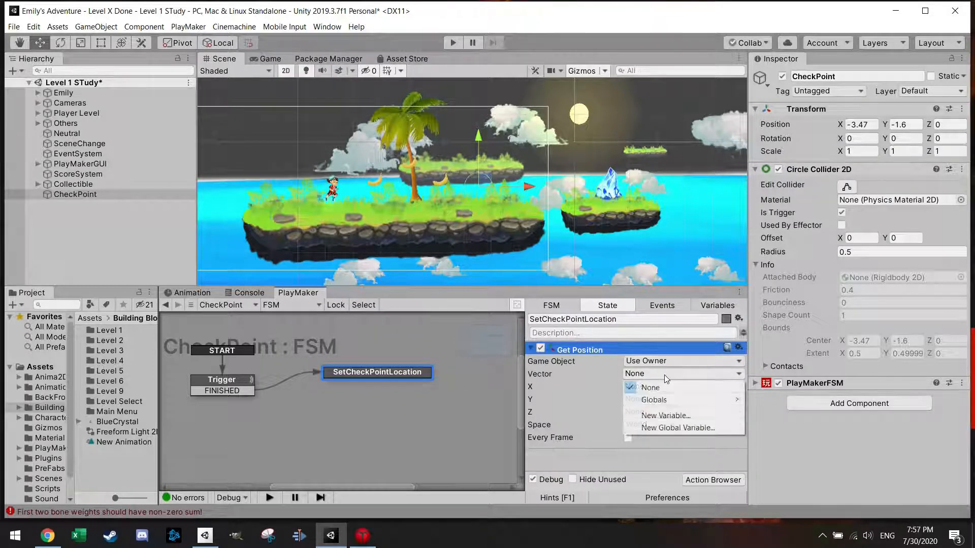
mouse_move(679, 401)
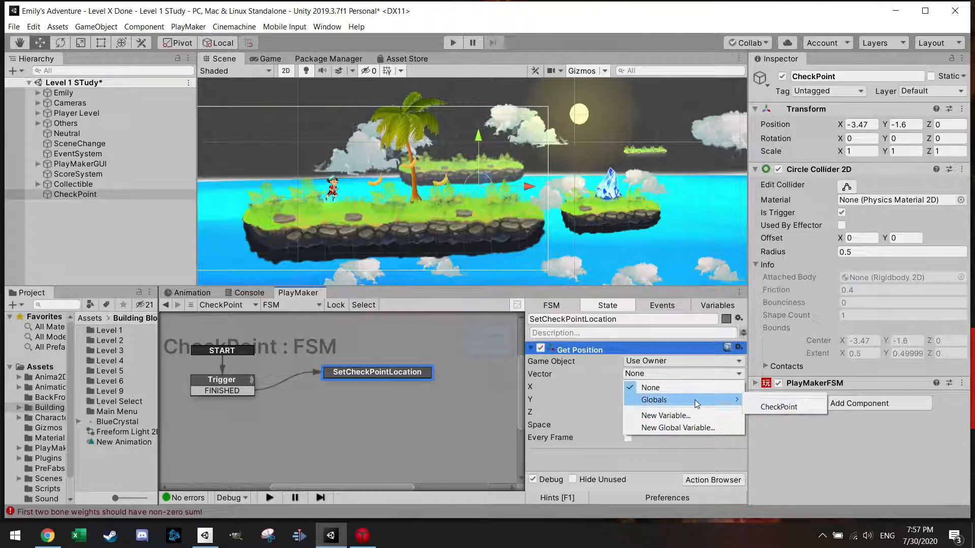
click(772, 407)
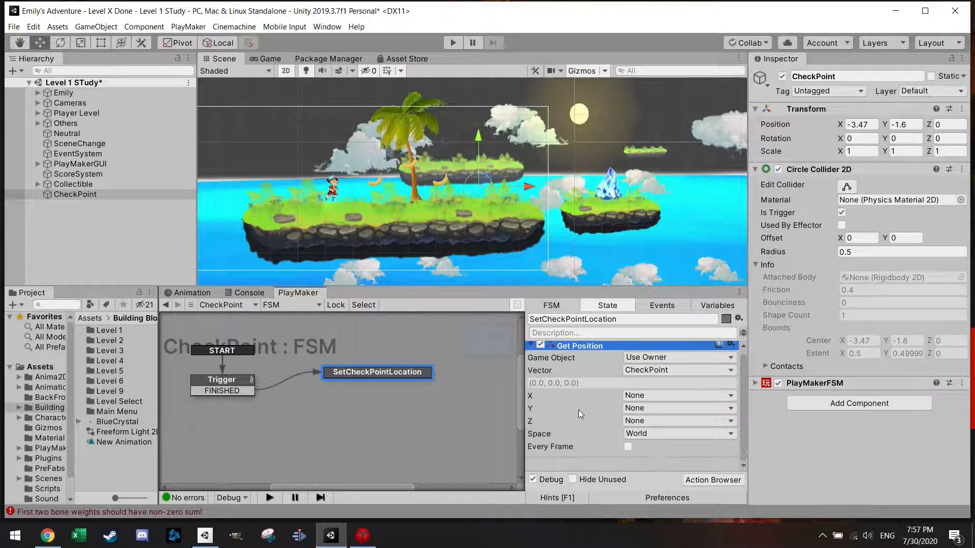
Step: Add a Play Sound action to the SetCheckPointLocation state
click(717, 481)
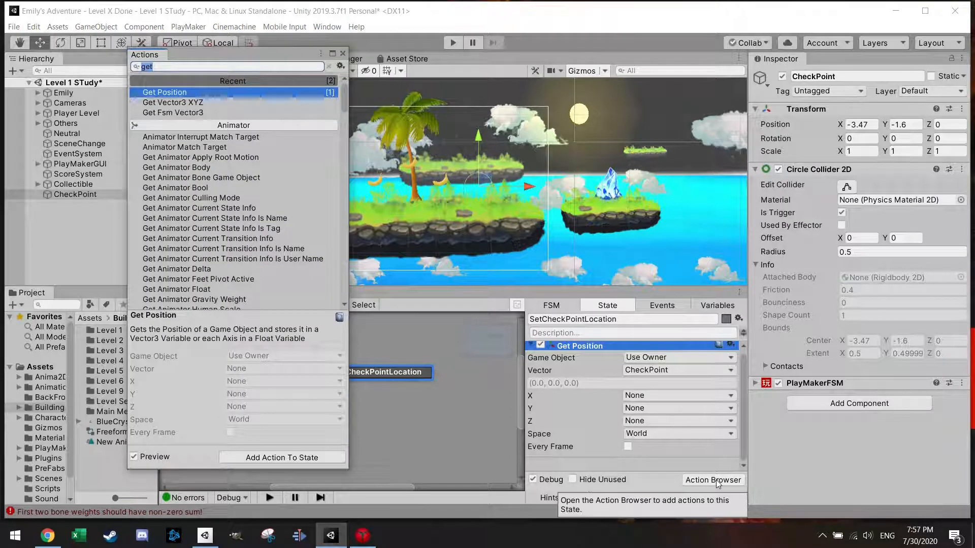
text(sound)
key(BackSpace)
key(BackSpace)
key(BackSpace)
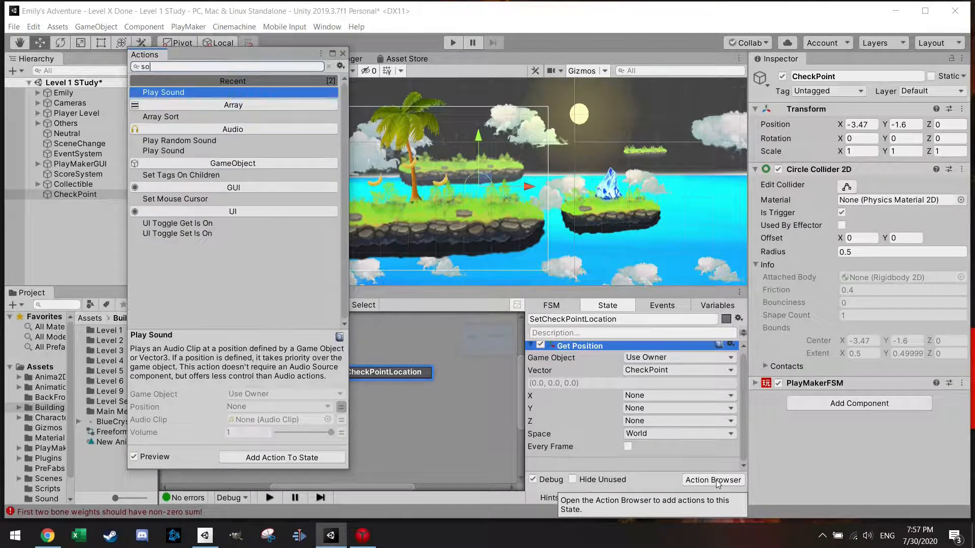
double_click(160, 91)
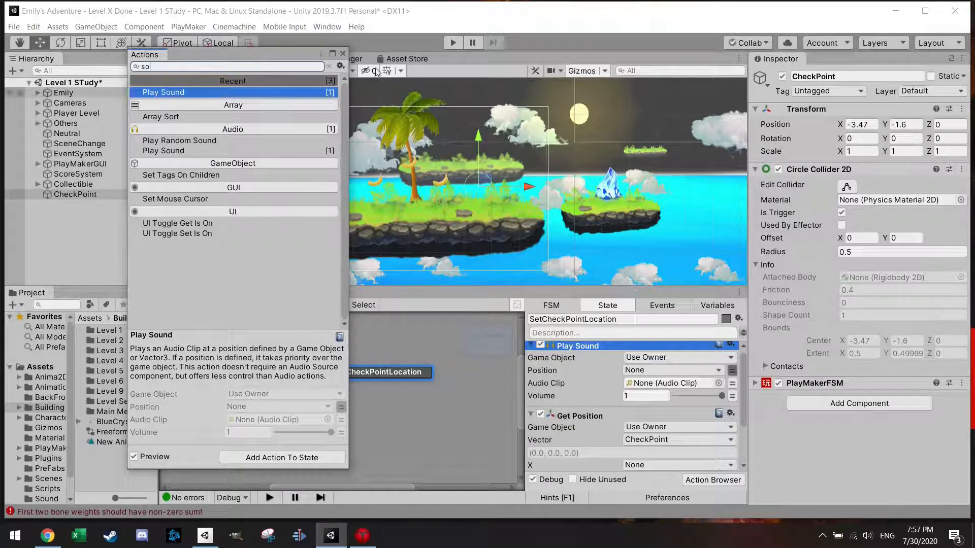
click(343, 53)
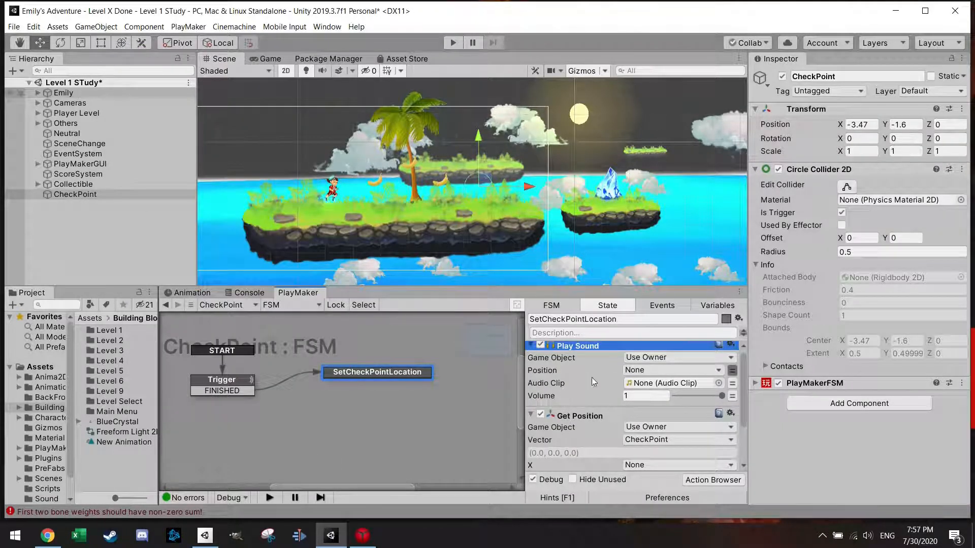
Step: Move Play Sound below Get Position and assign it the ES_Magical Shimmer clip from the Sound folder
drag(603, 348, 611, 443)
scroll(607, 457, down, 3)
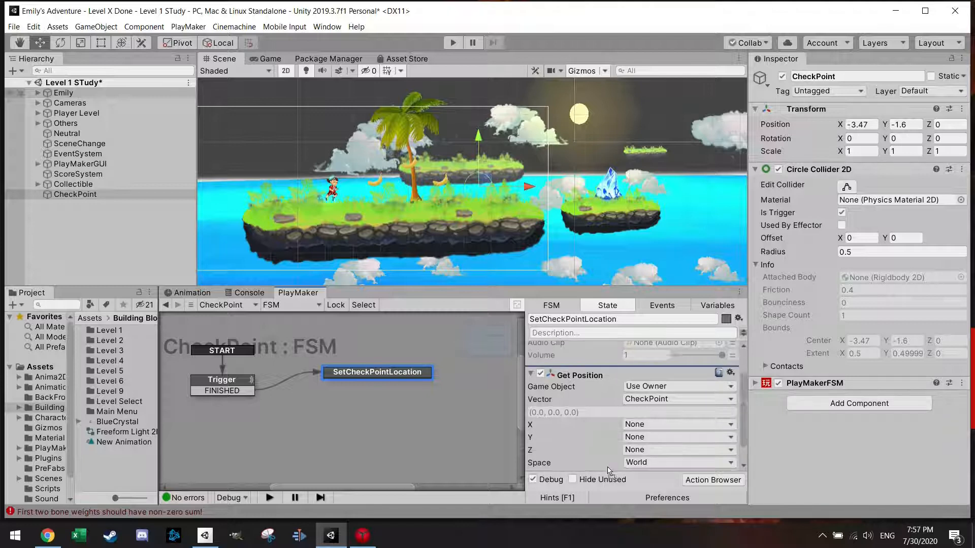
click(604, 450)
scroll(604, 449, down, 2)
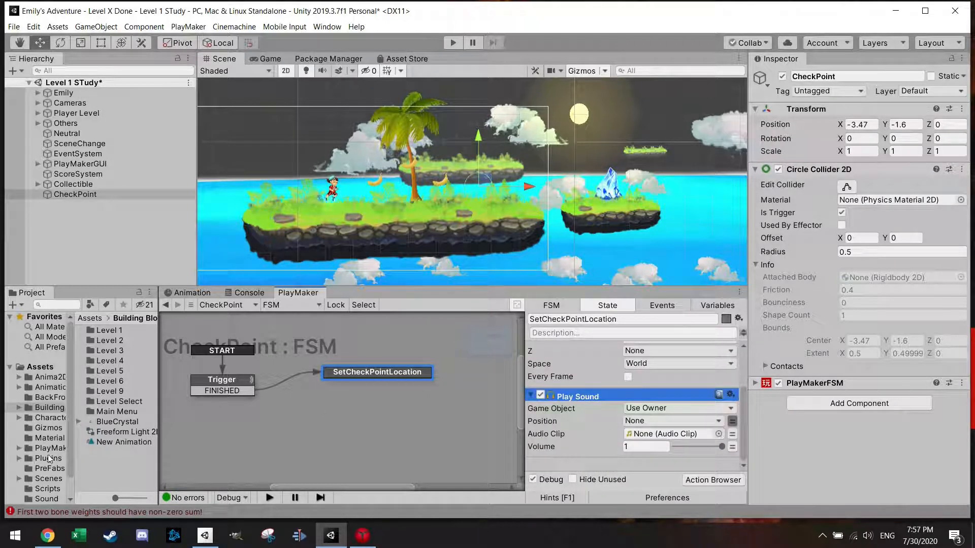
click(45, 498)
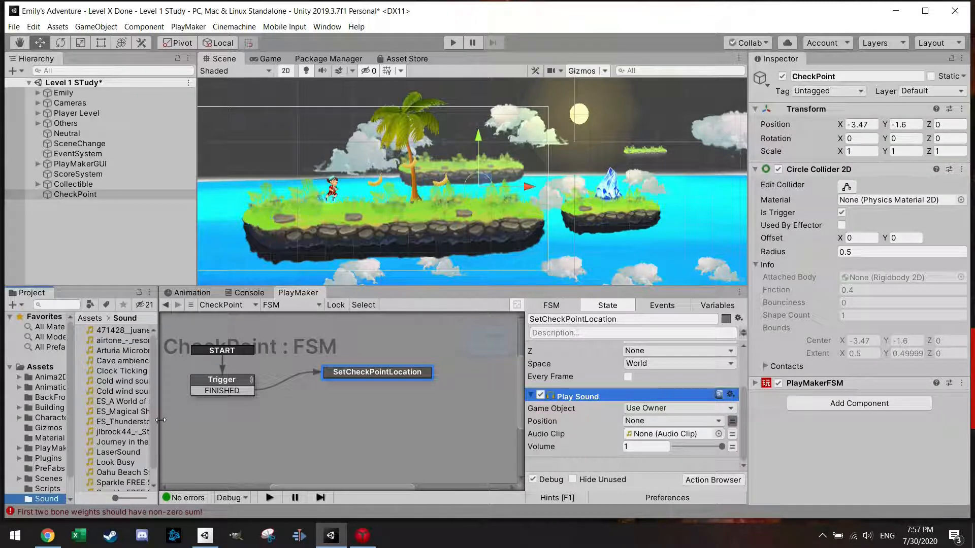
drag(130, 412, 658, 437)
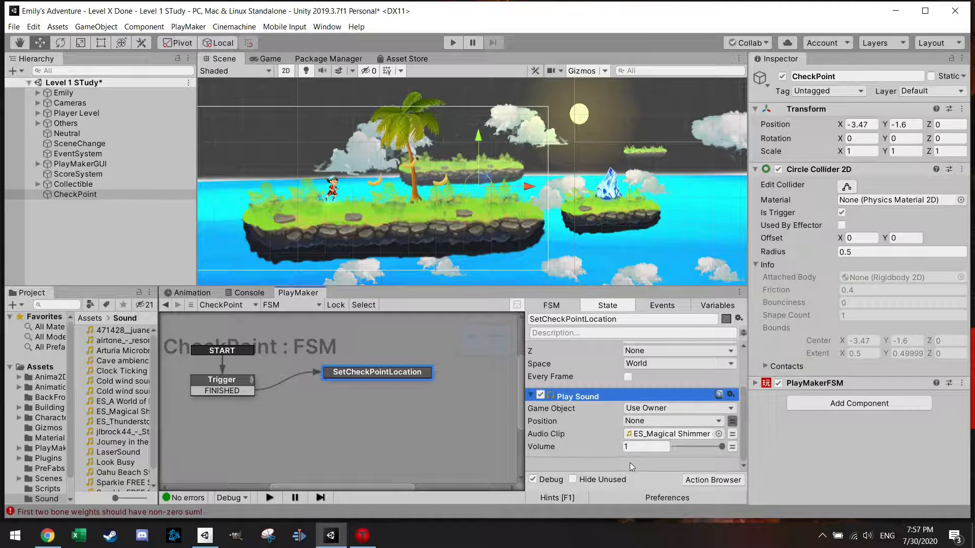
Step: Add a Wait action to the SetCheckPointLocation state and move it below Play Sound
click(699, 479)
text(wait)
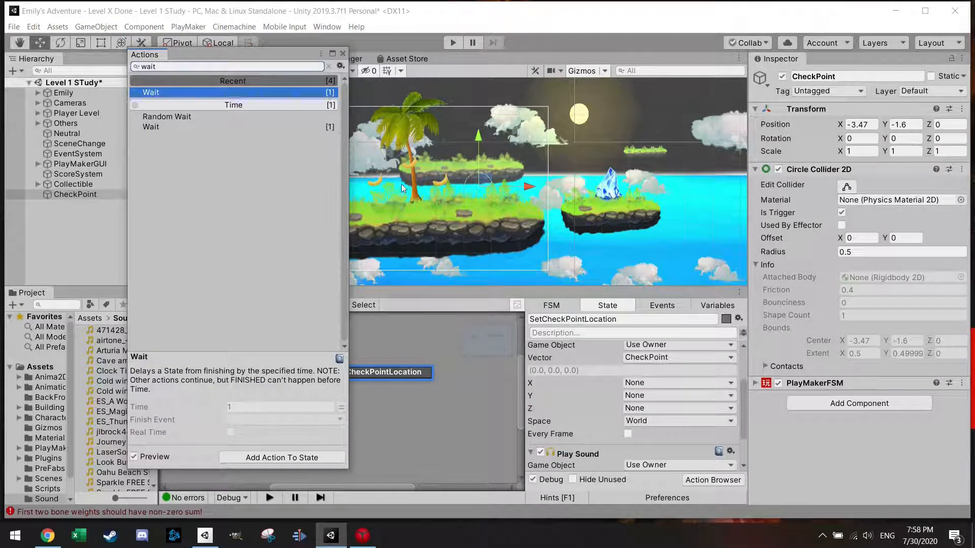
click(343, 53)
scroll(612, 372, up, 2)
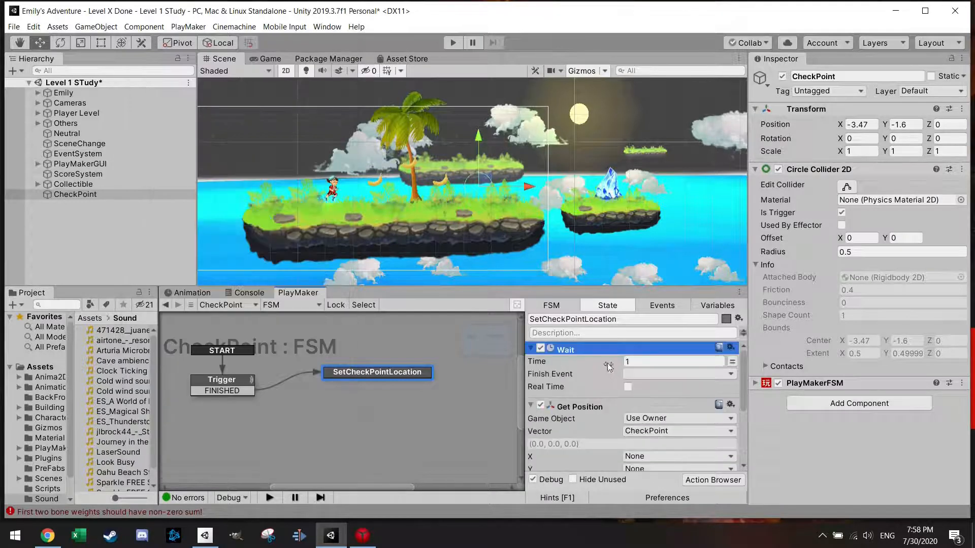
scroll(614, 457, down, 5)
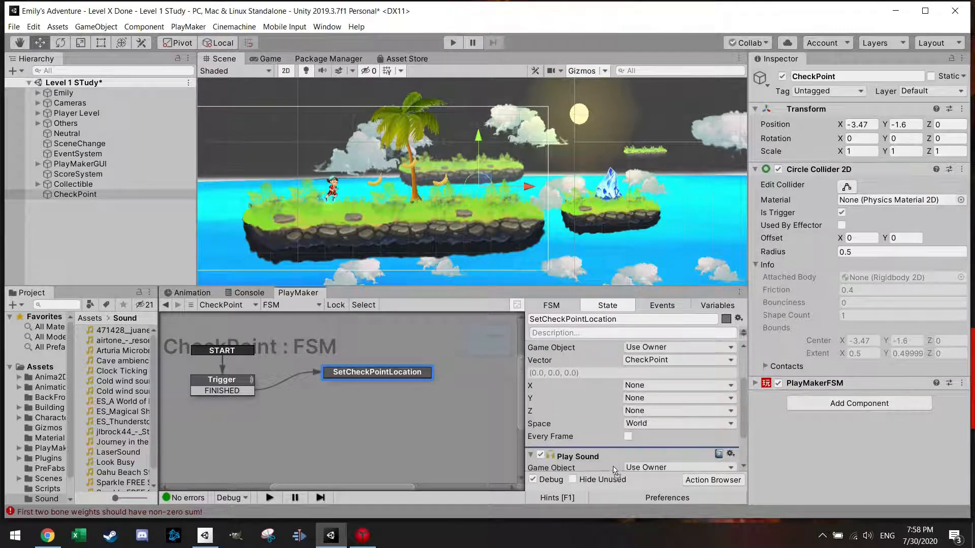
scroll(618, 463, down, 2)
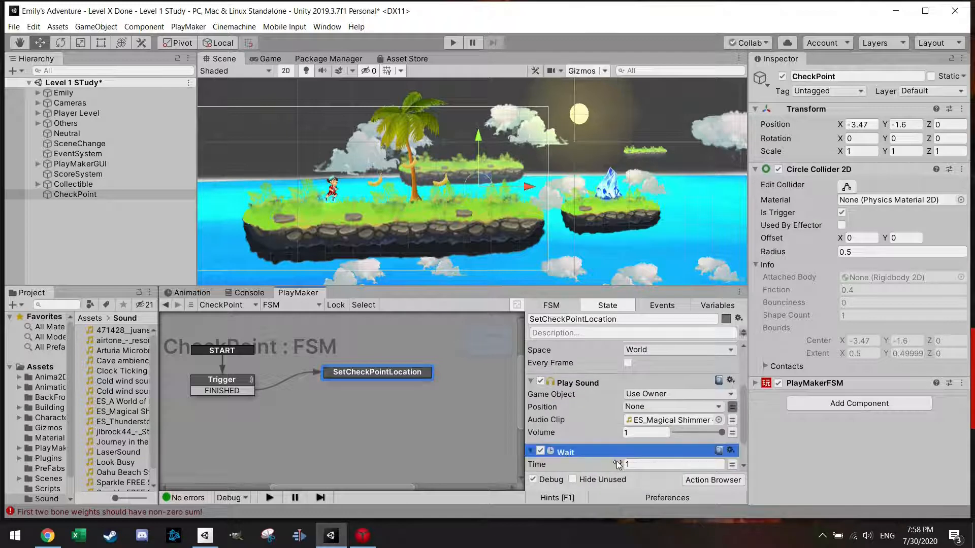
scroll(596, 447, down, 2)
Step: Set the Wait action's time to 2 and its finish event to FINISHED
click(640, 420)
text(2)
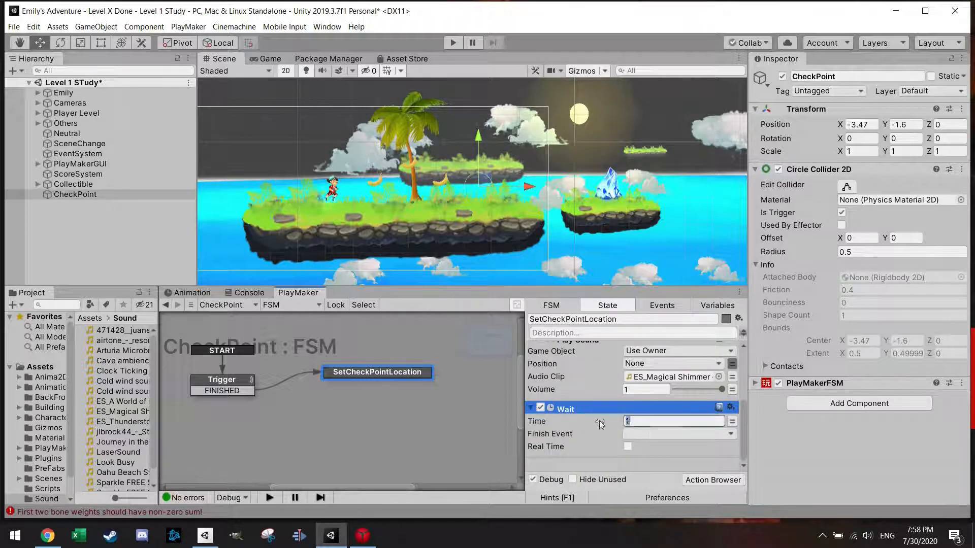
click(663, 433)
click(642, 459)
Step: Give SetCheckPointLocation a FINISHED transition, link it back to the Trigger state, and reposition the state slightly
right_click(408, 373)
mouse_move(436, 380)
click(579, 381)
drag(401, 384, 229, 387)
drag(352, 378, 360, 385)
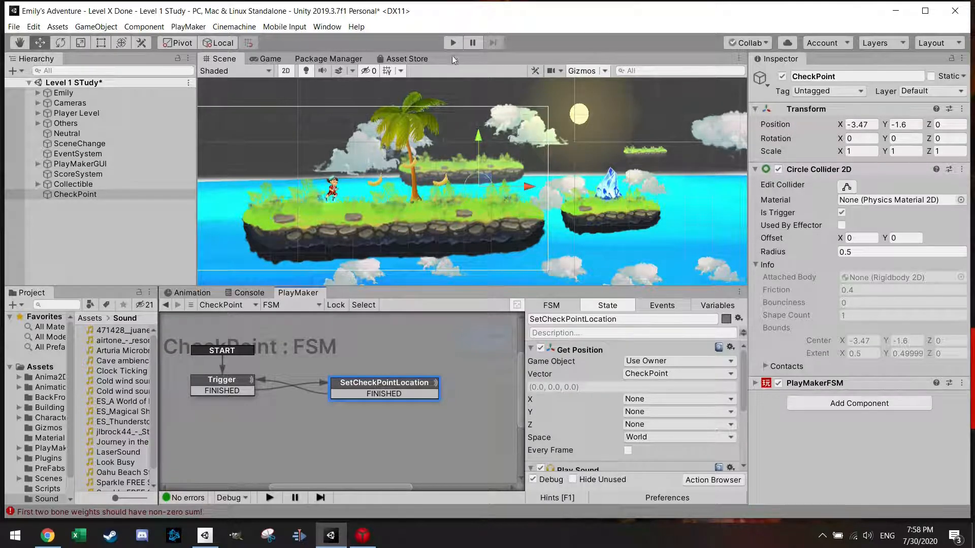
Step: Create an empty game object in the scene and set its position to 0, 0, 0
scroll(437, 196, down, 4)
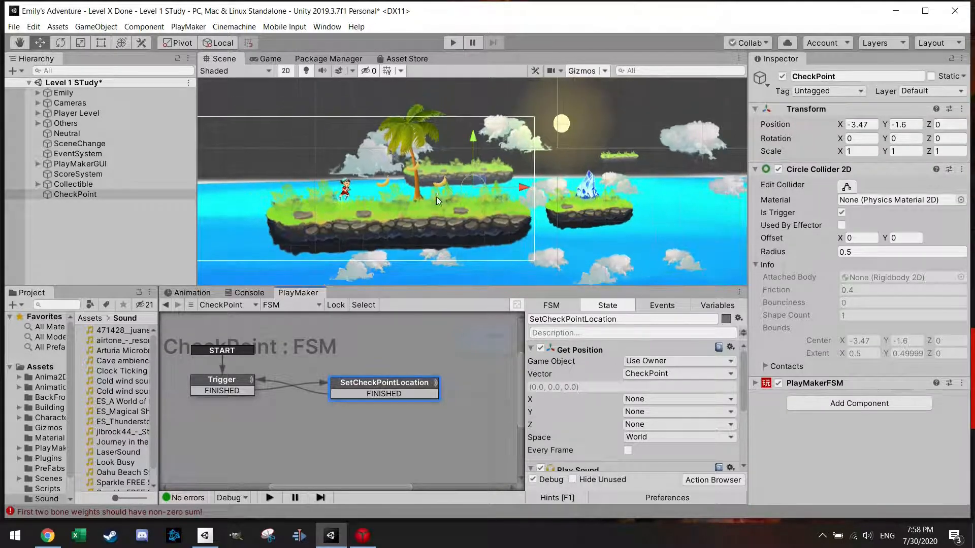
right_click(92, 230)
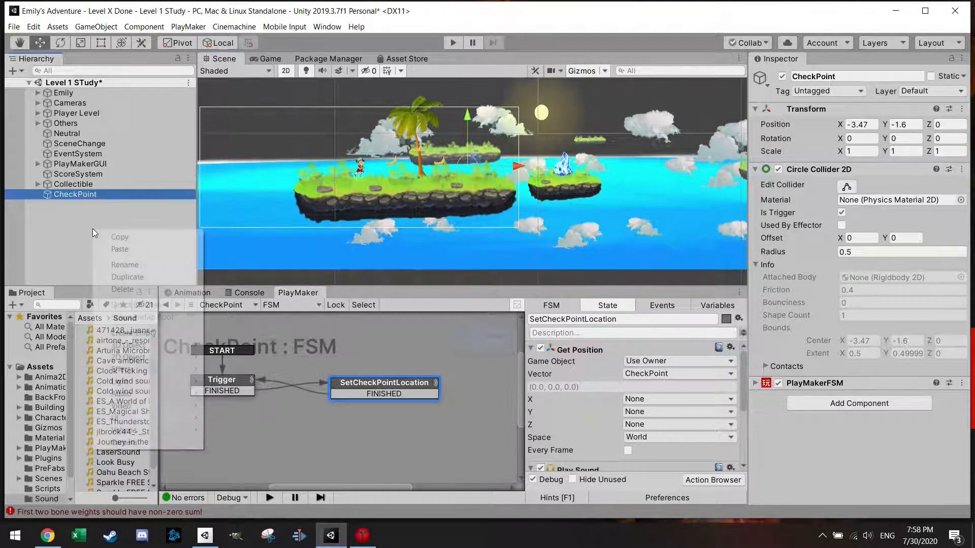
click(133, 333)
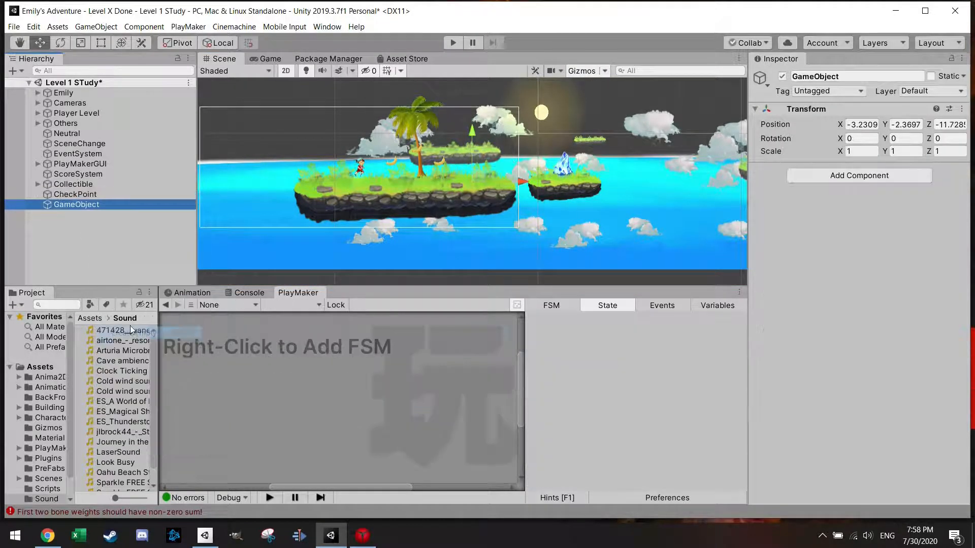
click(857, 131)
text(0)
key(Tab)
text(0)
key(Tab)
text(0)
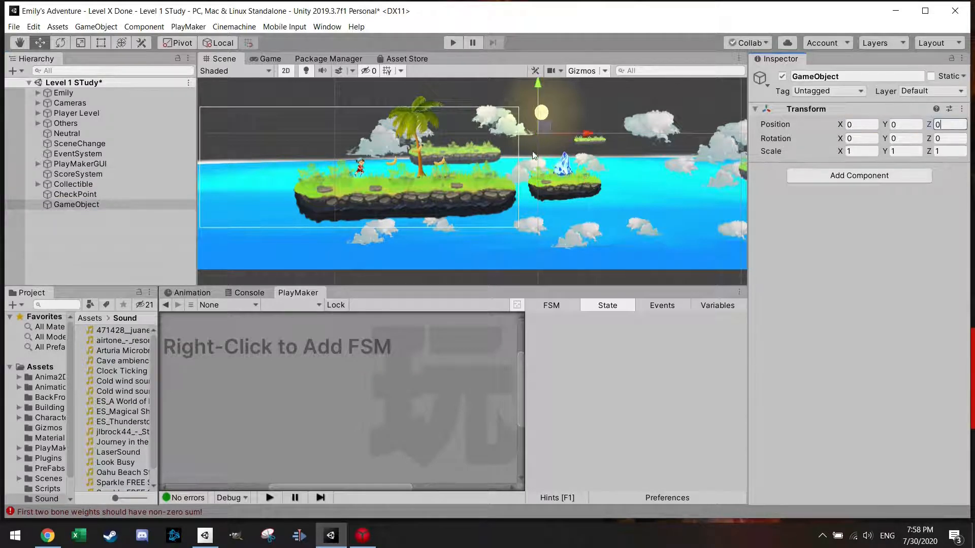
Step: Rename the new game object Killfloor and move it below the first island, to about X -1.37, Y -6.03
click(103, 203)
double_click(850, 76)
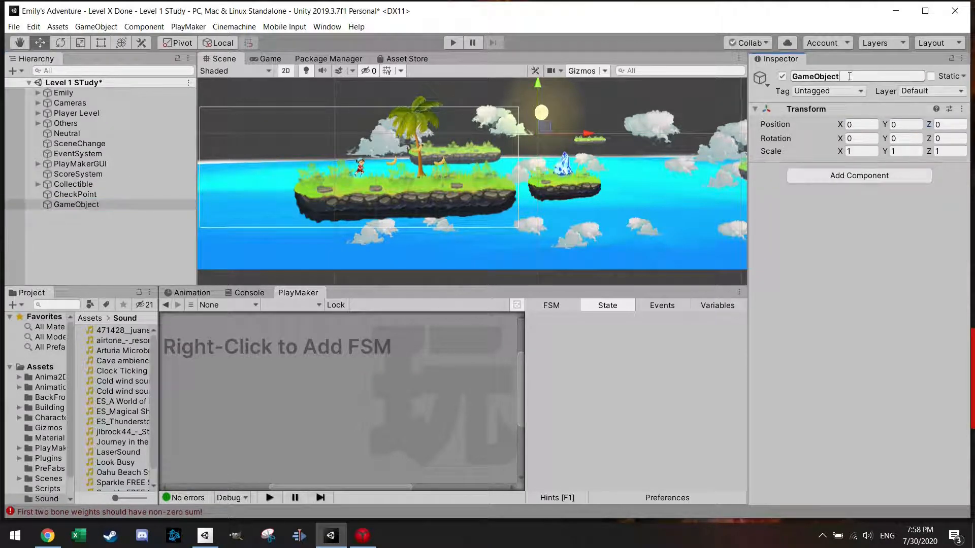
text(Kil)
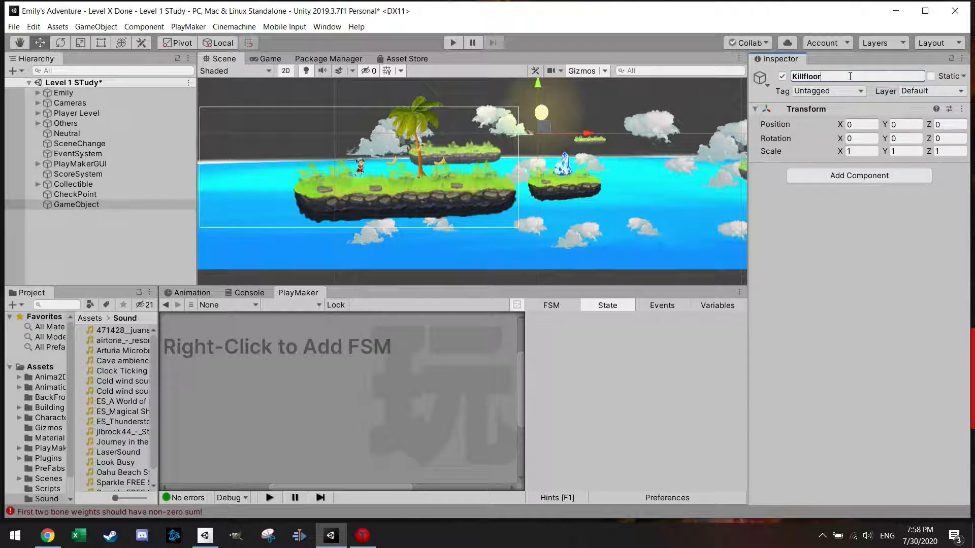
text(lfloor)
key(Return)
drag(544, 127, 521, 252)
Step: Add a Box Collider 2D to Killfloor and make it a trigger
click(823, 175)
text(bo)
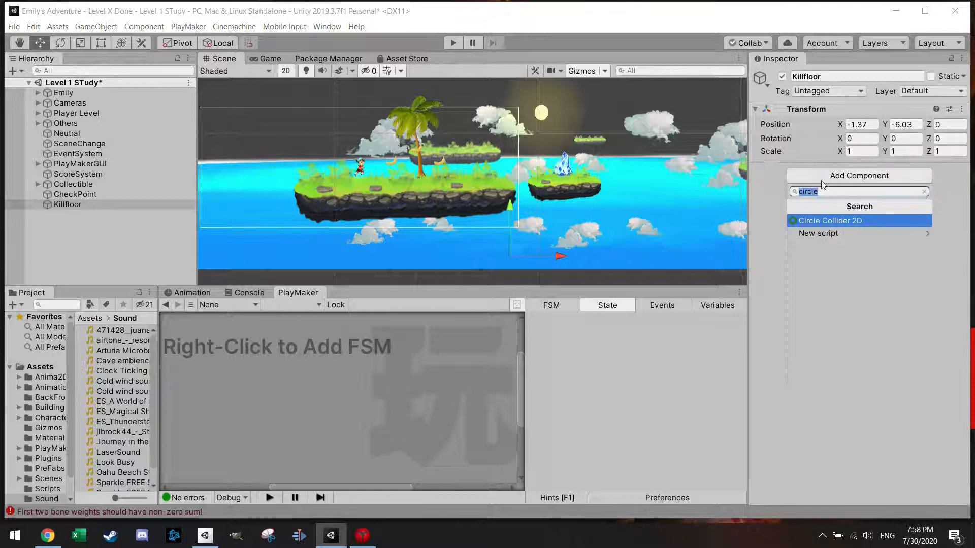
text(x)
key(Down)
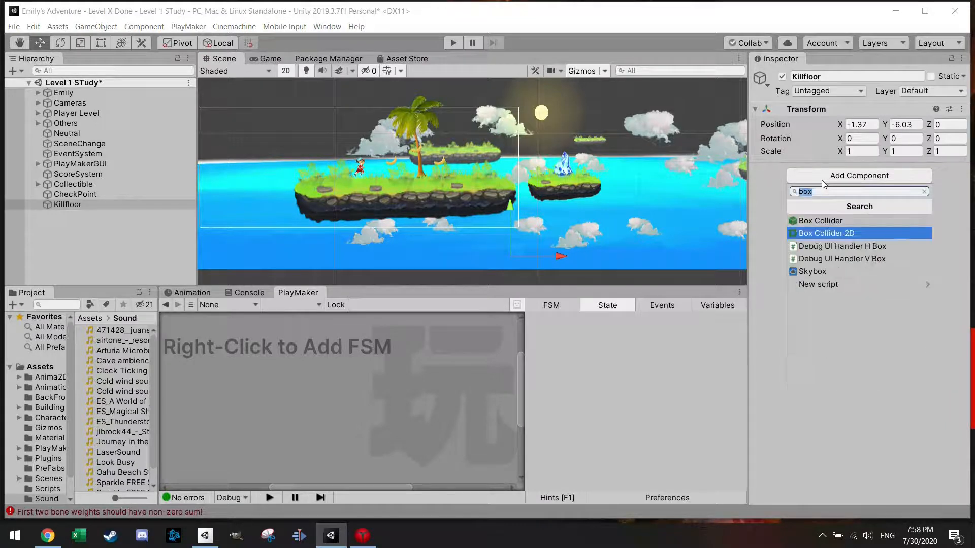
key(Return)
click(841, 212)
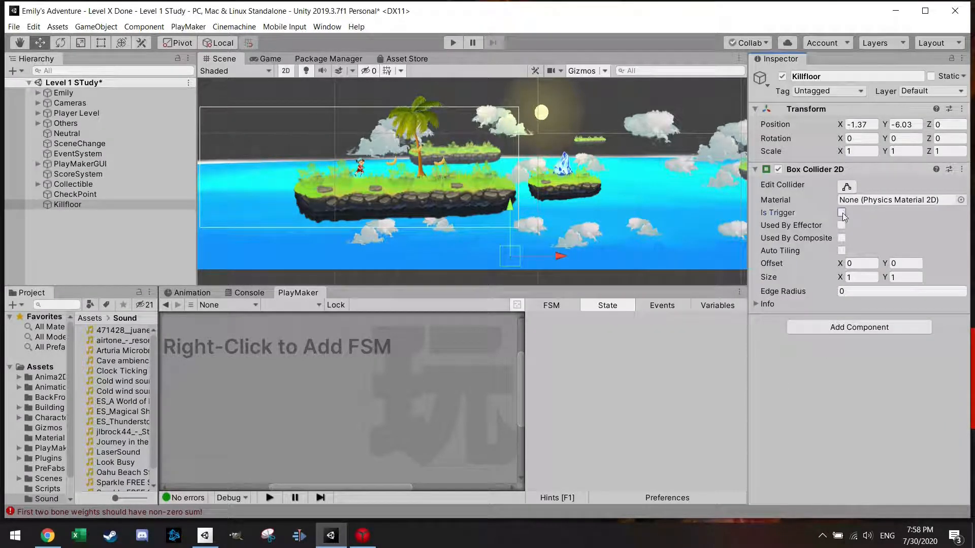
Step: Stretch Killfloor's box collider sideways beneath the islands to a width of about 60.85
click(846, 187)
scroll(553, 258, down, 2)
scroll(553, 256, down, 5)
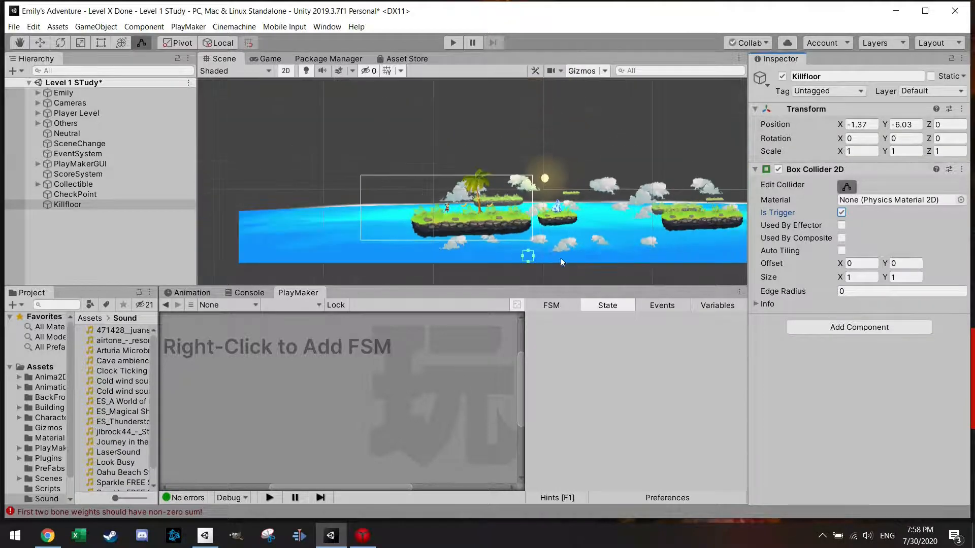
drag(461, 223, 326, 224)
drag(468, 225, 703, 220)
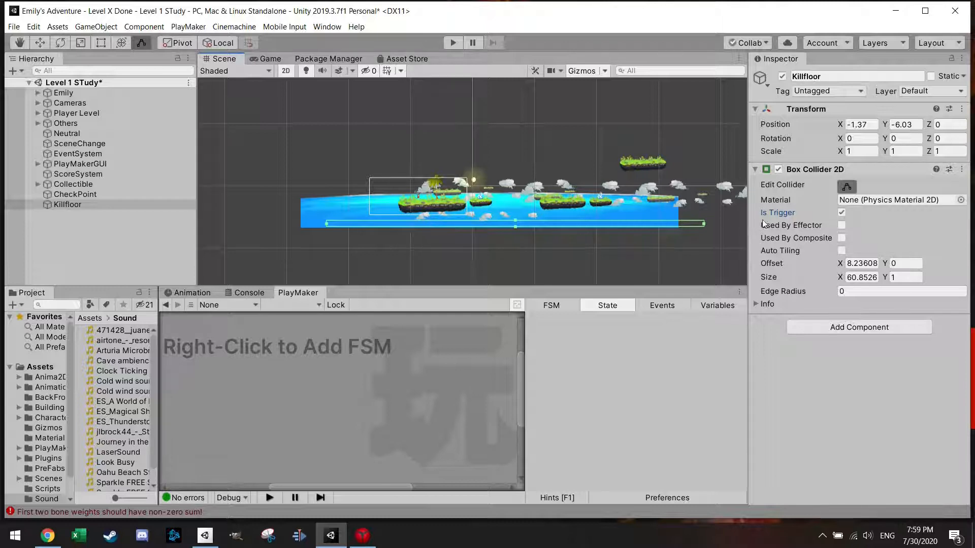
scroll(464, 219, up, 3)
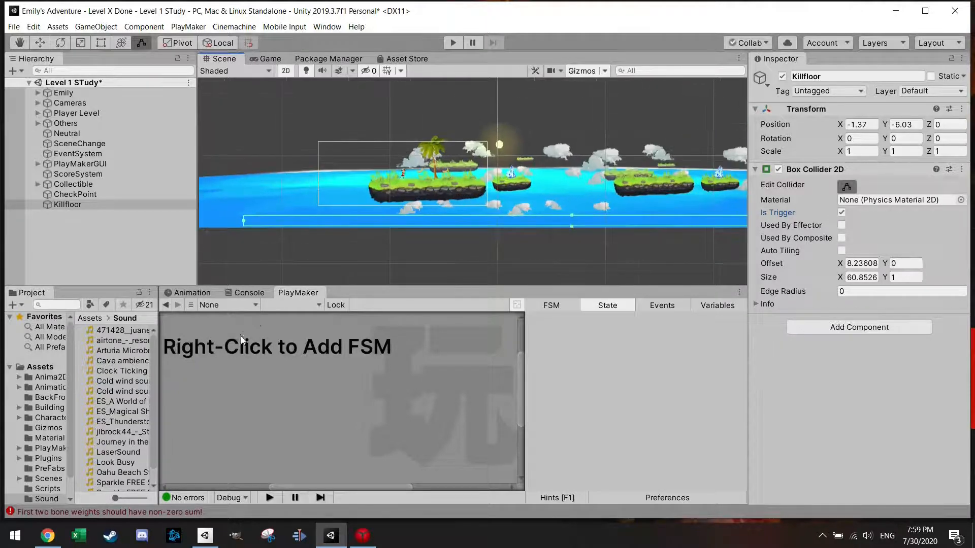
Step: Add an FSM to Killfloor and name its start state Trigger
right_click(245, 351)
click(270, 359)
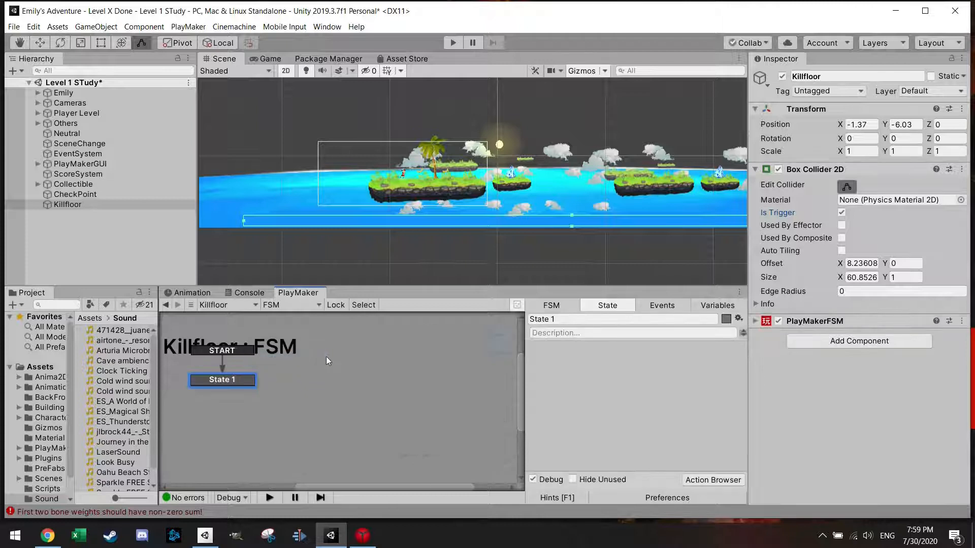
drag(593, 321, 494, 320)
text(Trigger)
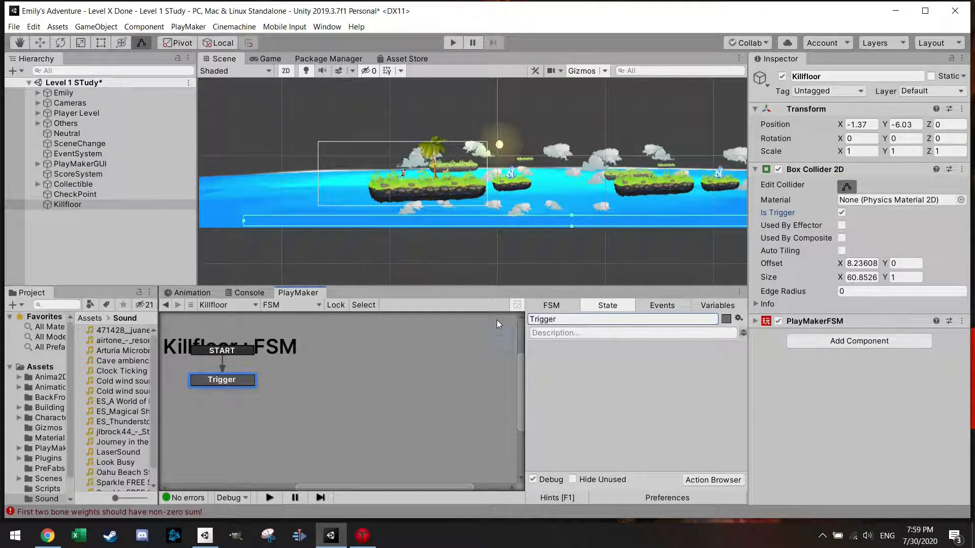
Step: Add a Trigger2D Event action to Killfloor's Trigger state
click(710, 480)
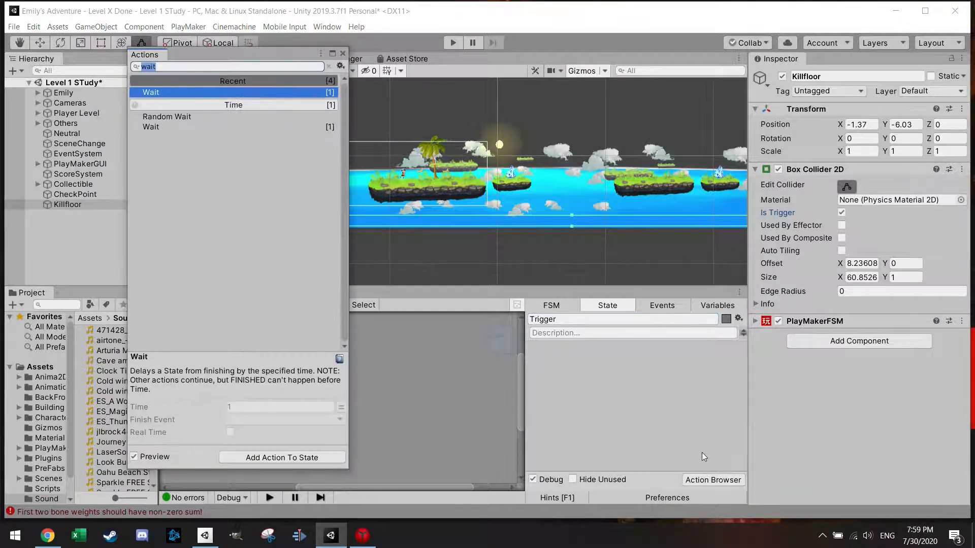
text(trigg)
key(Return)
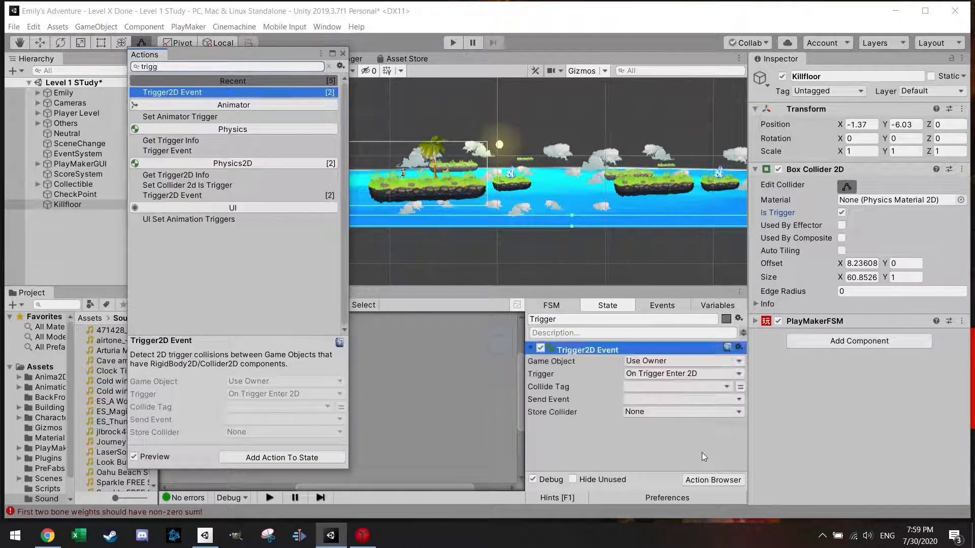
click(343, 54)
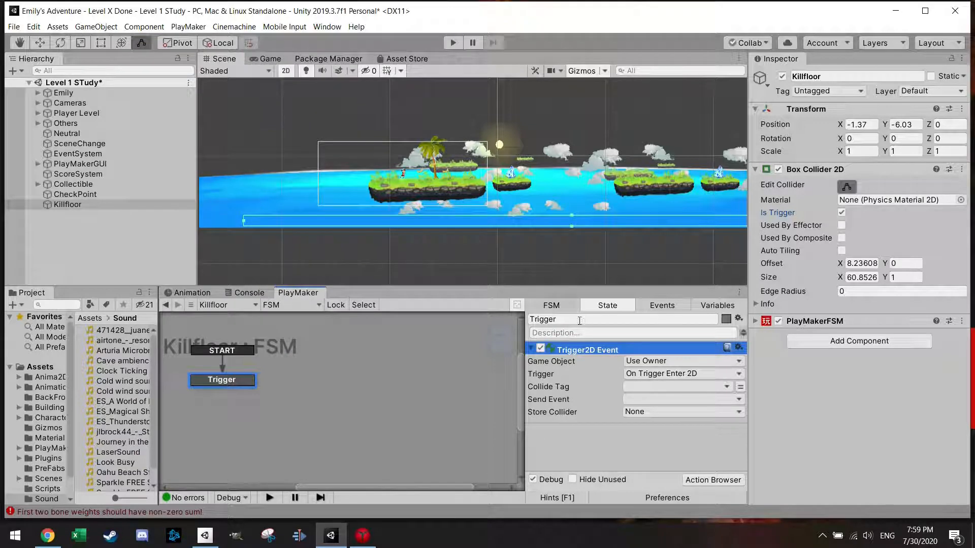
Step: Set the Trigger2D Event's collide tag to Player, give the Trigger state a FINISHED transition, and send FINISHED from the action
click(666, 389)
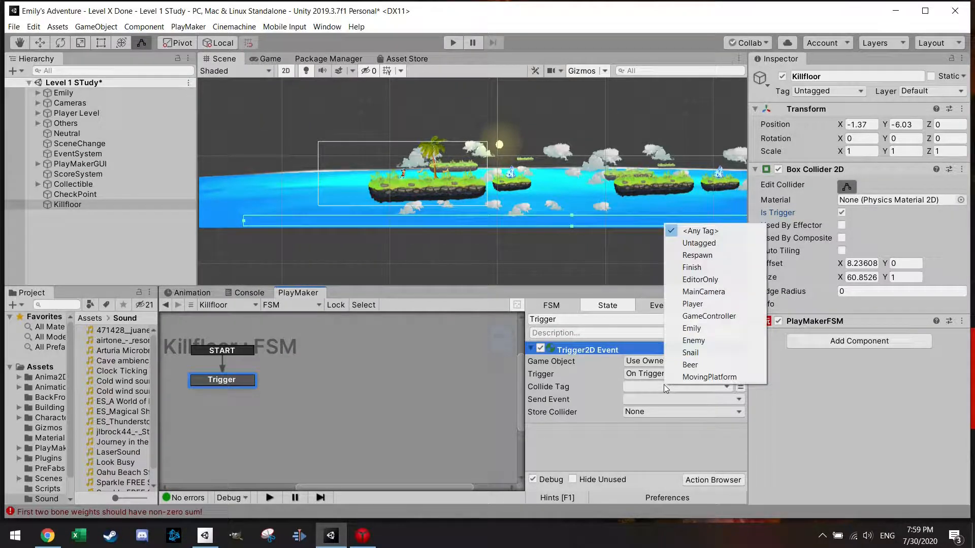
click(685, 304)
right_click(236, 385)
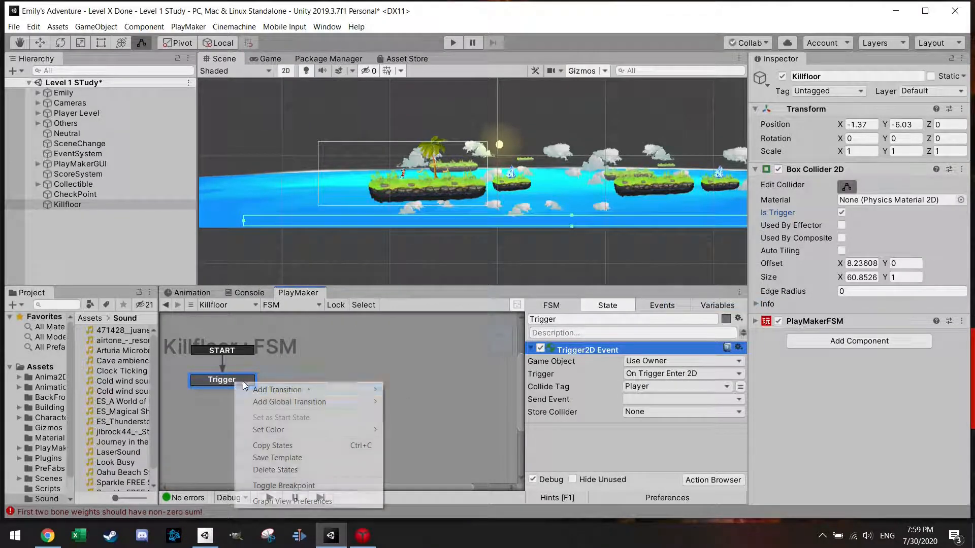
mouse_move(310, 391)
click(396, 389)
click(647, 400)
click(647, 423)
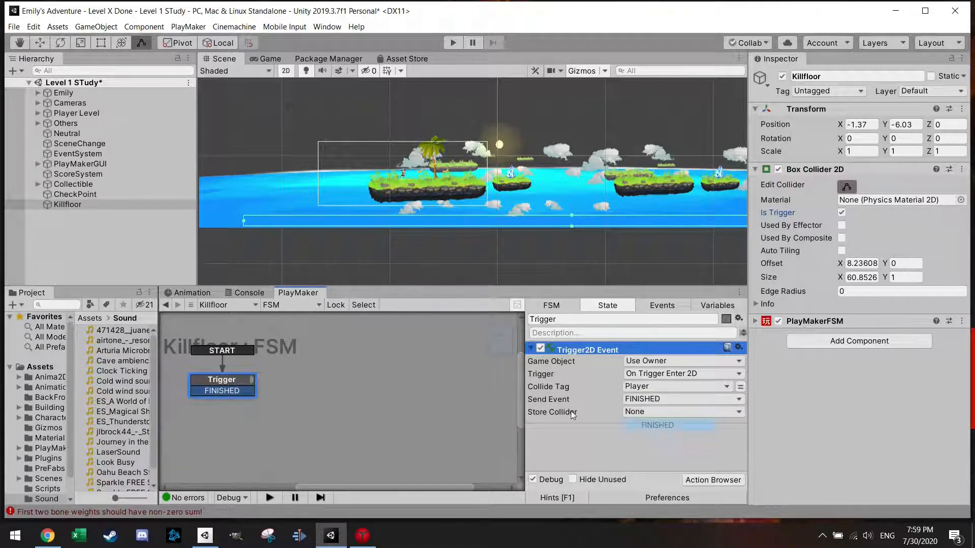
Step: Add State 1 beside Trigger and link Trigger's FINISHED transition to it
right_click(327, 376)
click(359, 376)
drag(224, 390, 350, 368)
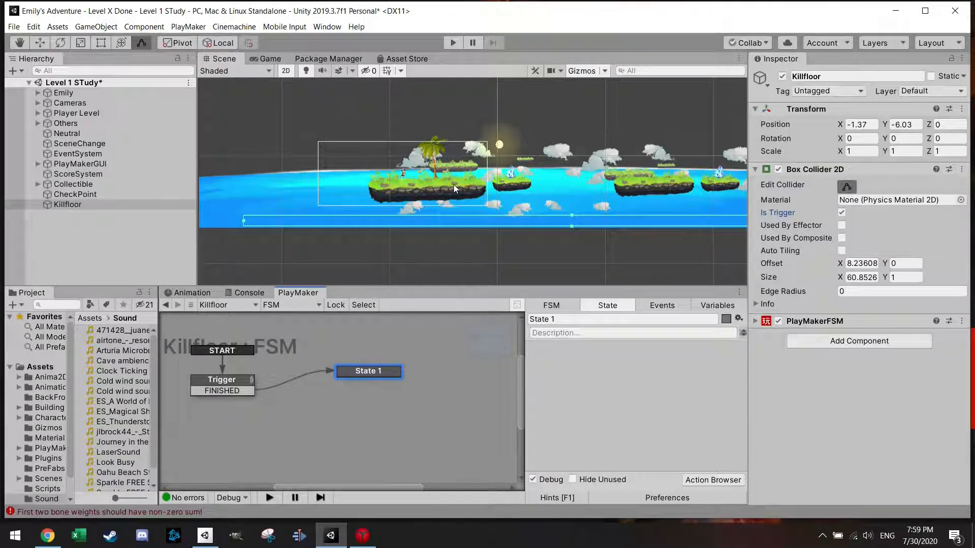
Step: Add a Camera Fade Out action to State 1 with time 0.5 and finish event FINISHED
click(709, 480)
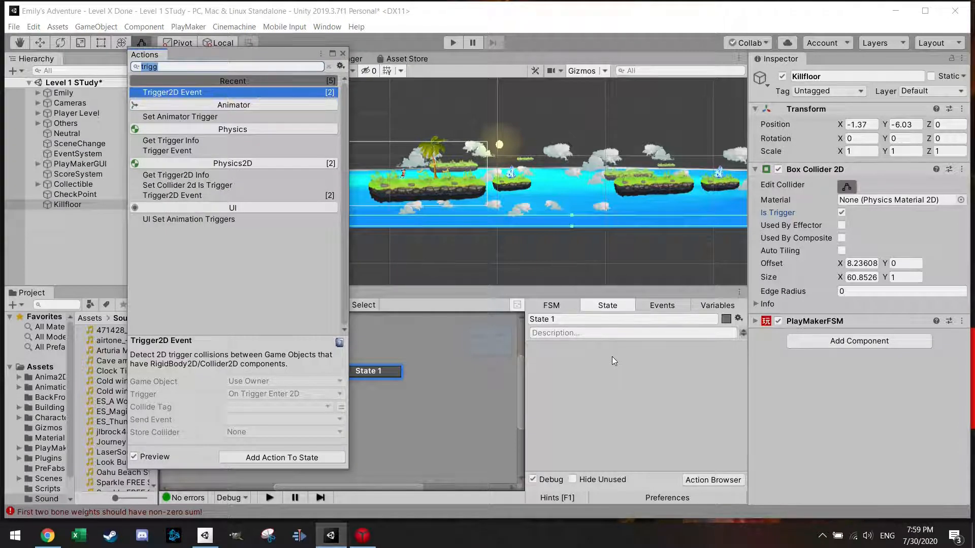
text(came)
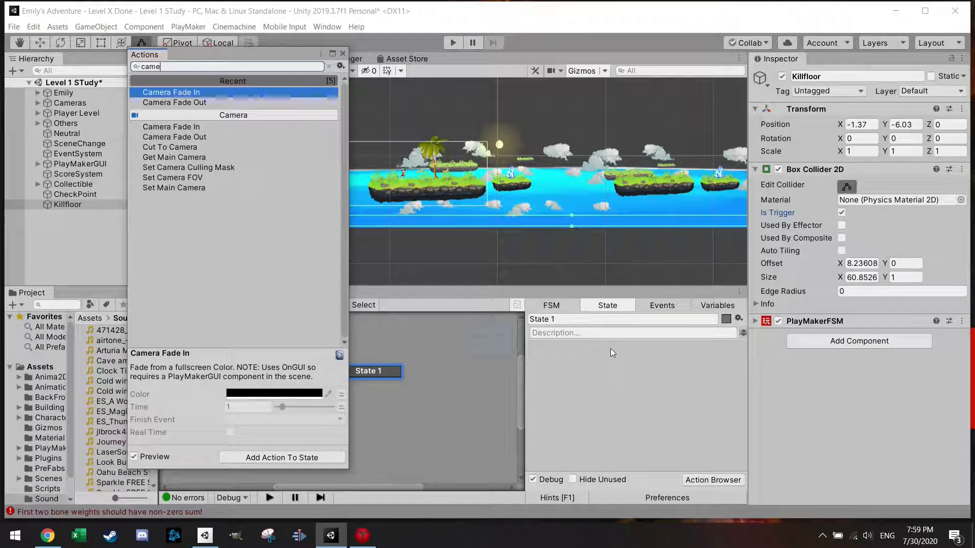
double_click(179, 103)
click(342, 53)
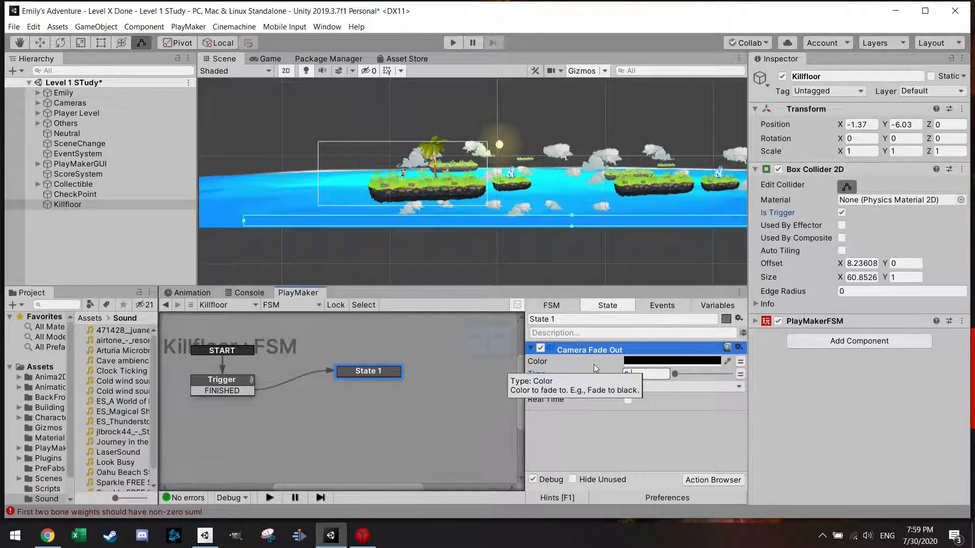
text(0.5)
click(689, 391)
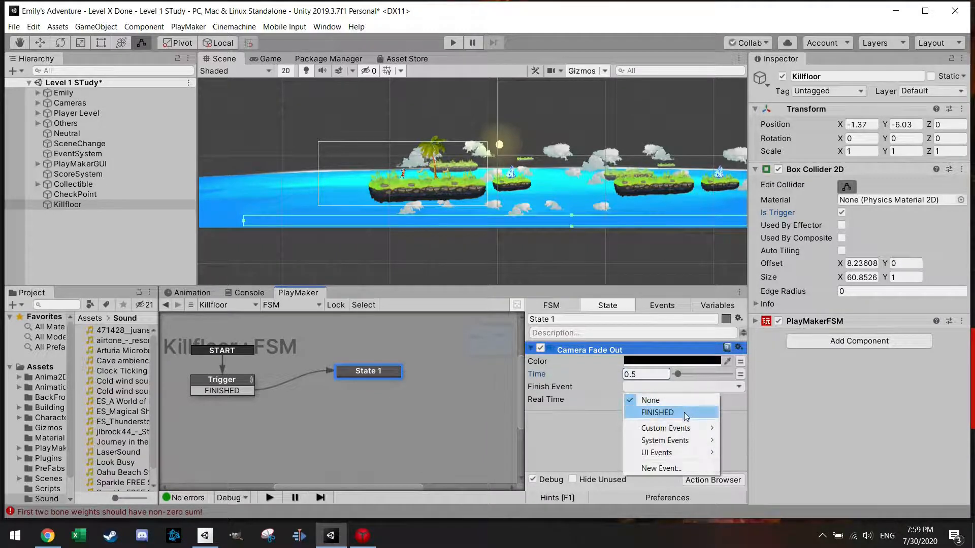
click(684, 413)
Step: Give State 1 a FINISHED transition and link it to a new State 2 placed below it
right_click(366, 374)
mouse_move(446, 378)
click(533, 377)
right_click(362, 420)
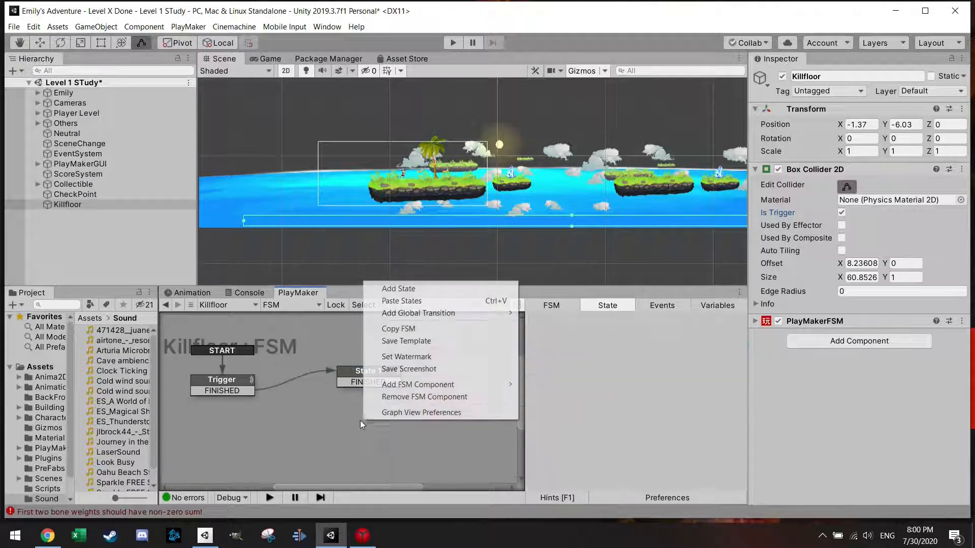
click(386, 285)
drag(394, 425, 379, 420)
drag(386, 382, 400, 419)
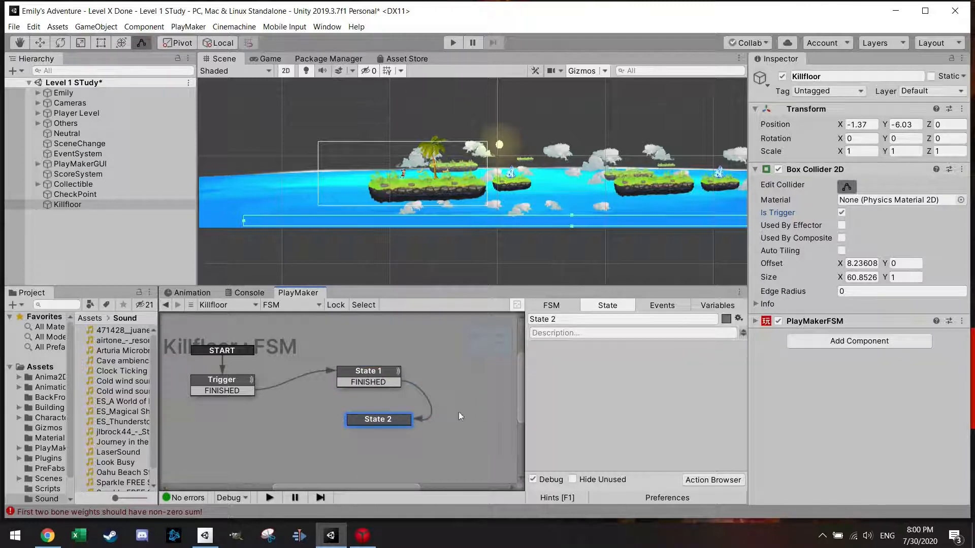
Step: Add a Camera Fade In action to State 2 with time 0.5 and finish event FINISHED
click(710, 481)
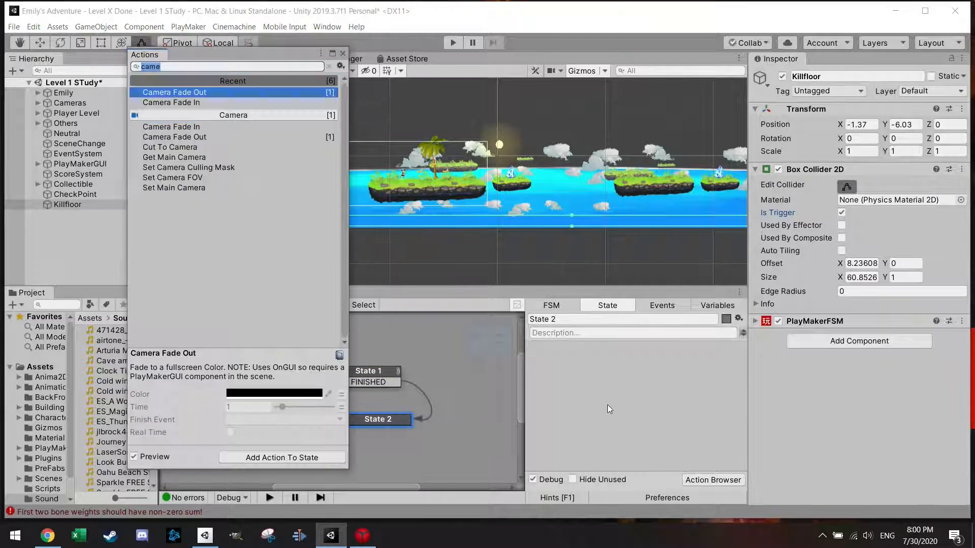
double_click(219, 104)
click(632, 375)
key(BackSpace)
text(0.5)
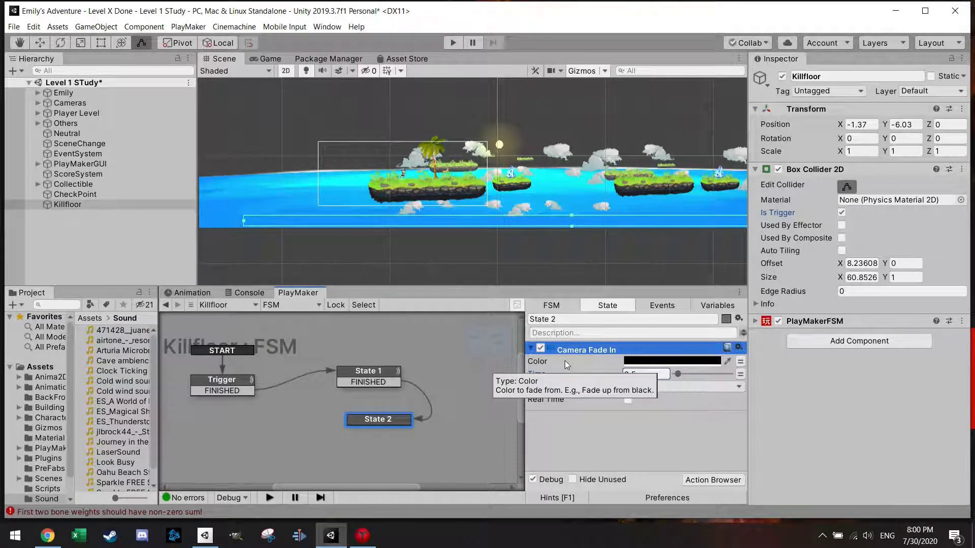
click(655, 387)
click(657, 415)
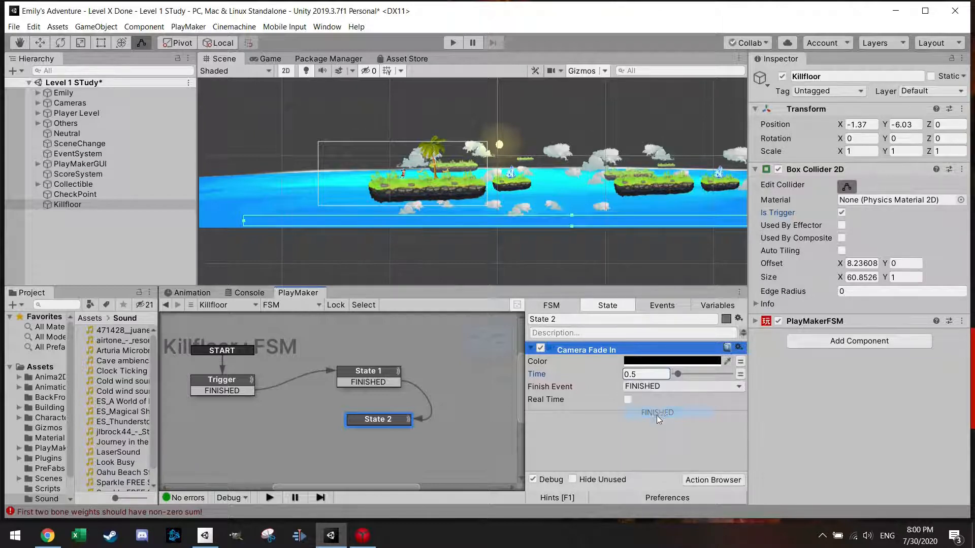
Step: Add a Set Position action to State 2
click(711, 481)
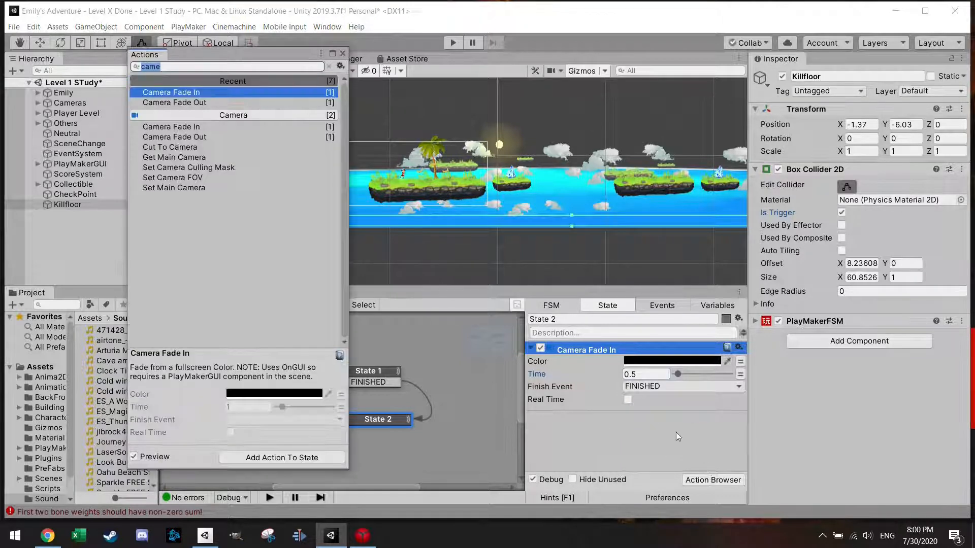
text(posi)
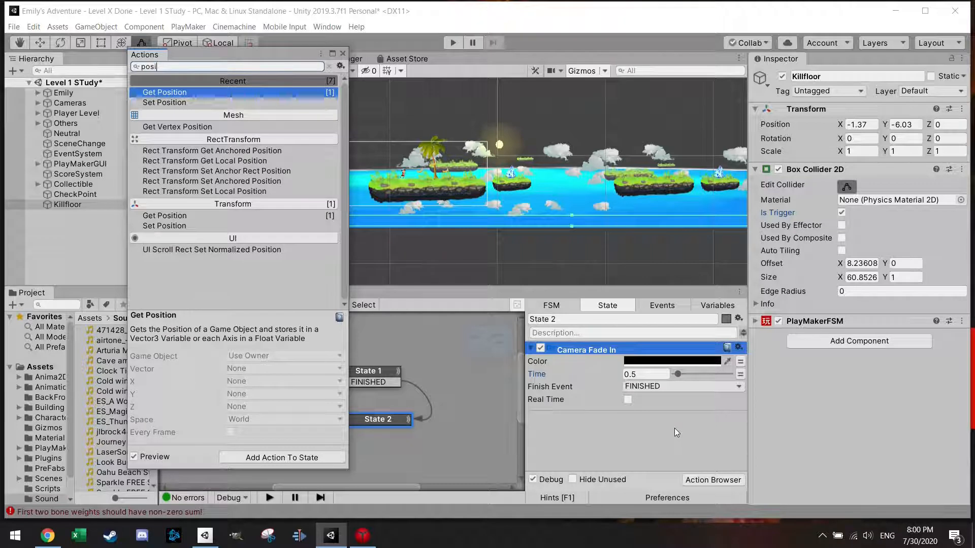
double_click(190, 103)
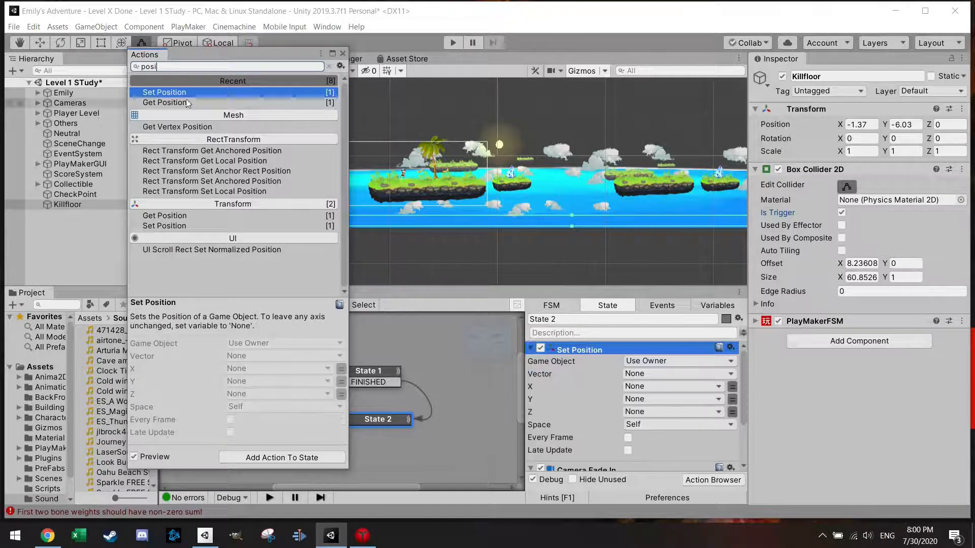
click(343, 53)
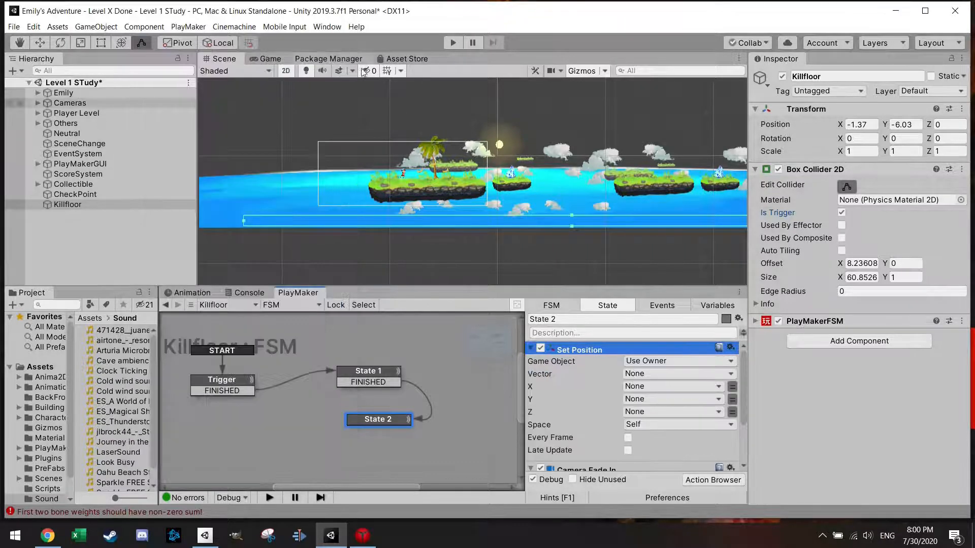
Step: Set the Set Position action to target the specified game object Emily, with the CheckPoint variable as its vector
click(662, 363)
click(671, 387)
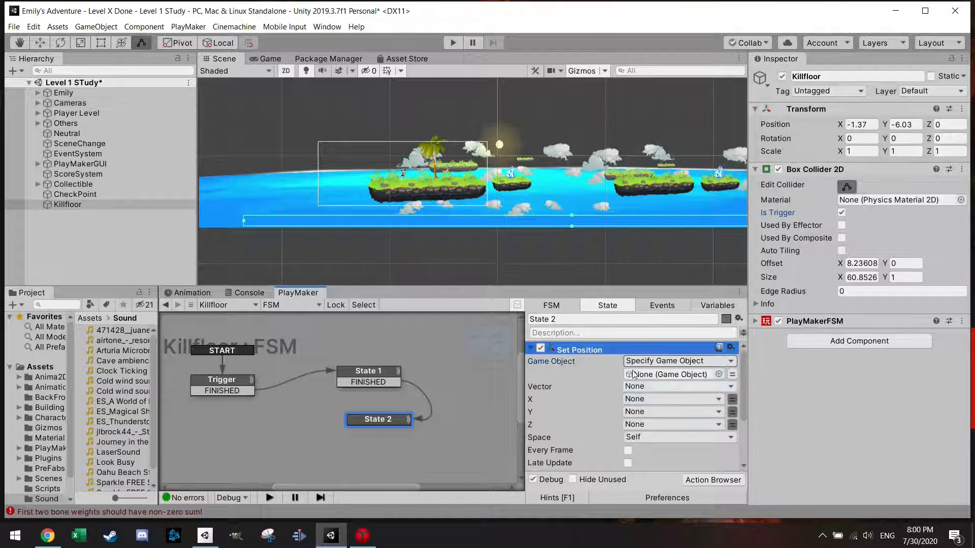
drag(65, 94, 660, 375)
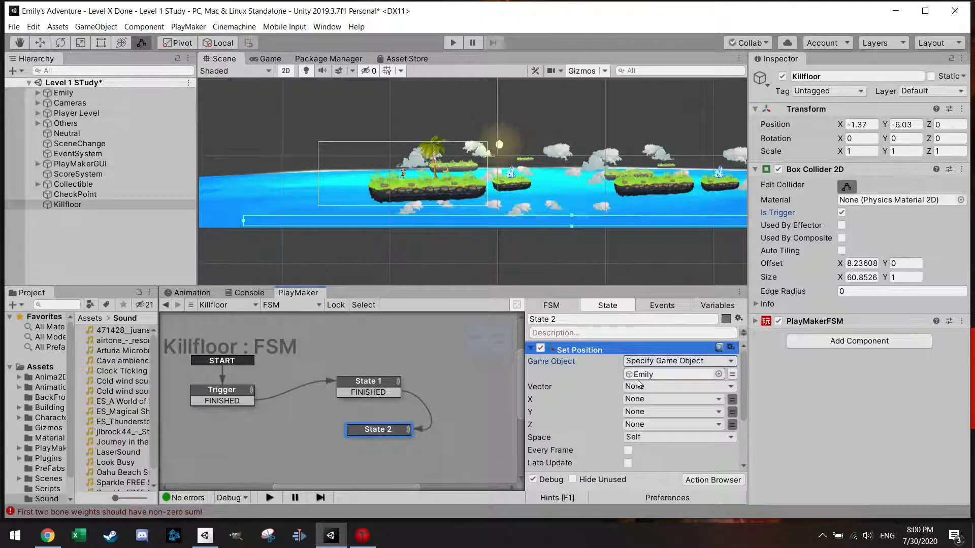
click(689, 391)
mouse_move(699, 419)
click(776, 420)
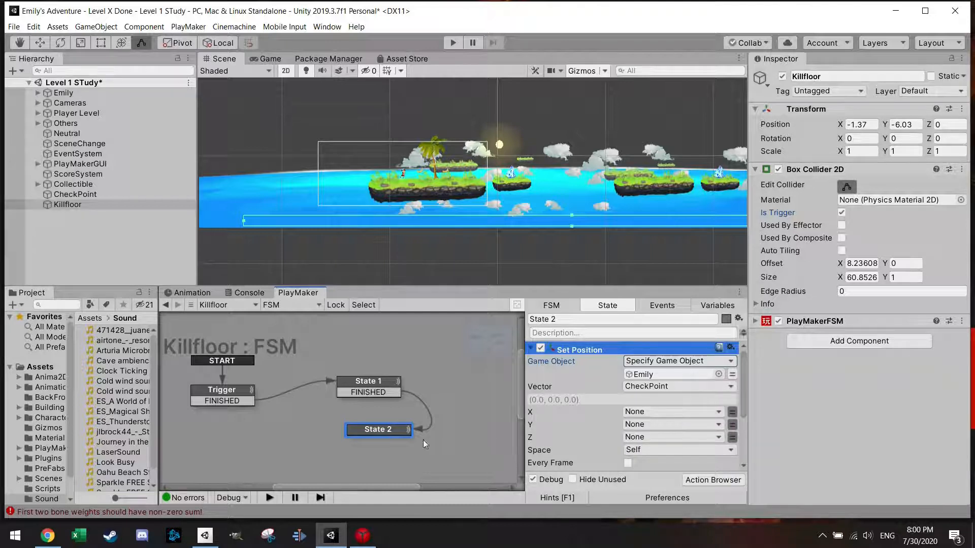
Step: Give State 2 a FINISHED transition, link it back to Trigger, and place the state neatly below State 1
right_click(374, 434)
mouse_move(413, 313)
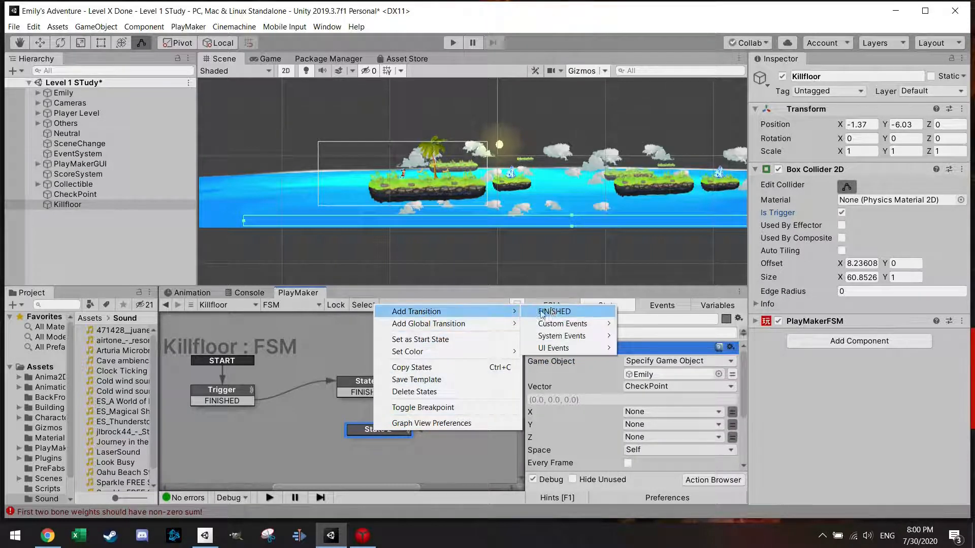
click(553, 311)
drag(356, 440, 236, 401)
drag(368, 438, 363, 440)
double_click(364, 439)
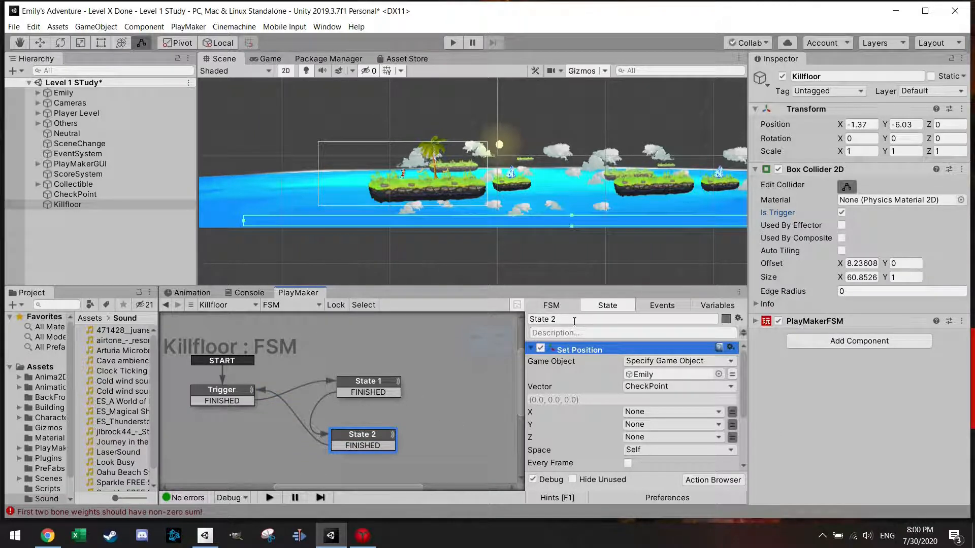
Step: Rename State 1 as Fade Camera and State 2 as Respawn
double_click(368, 386)
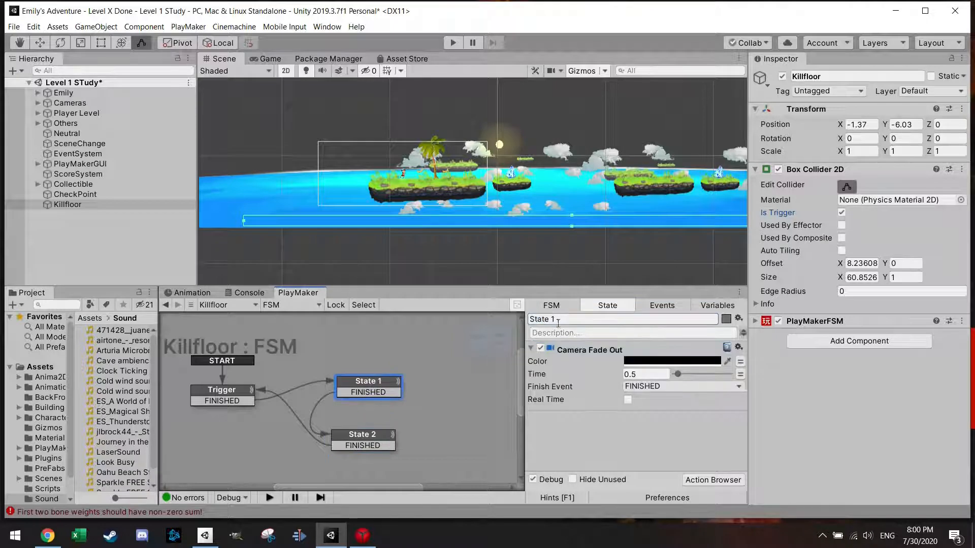
text(Fade Camera)
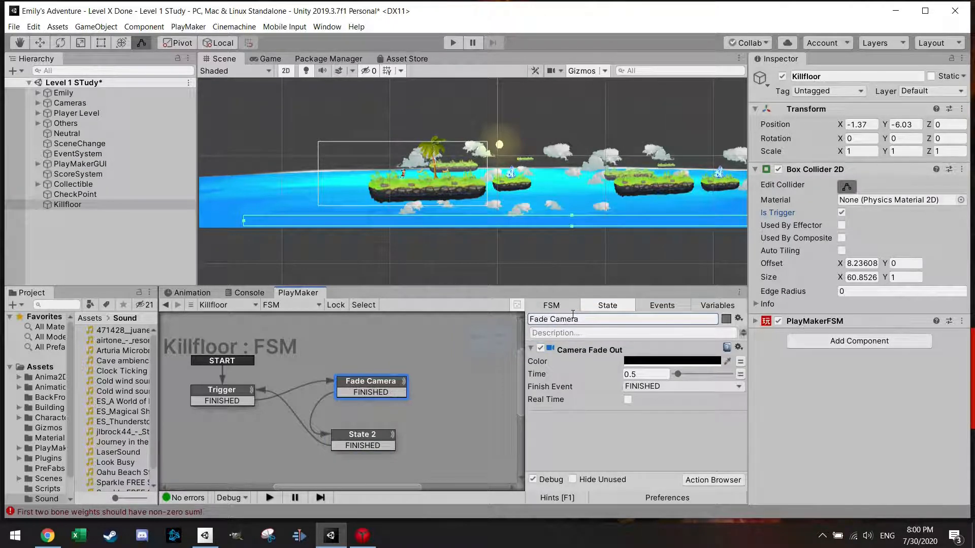
double_click(375, 440)
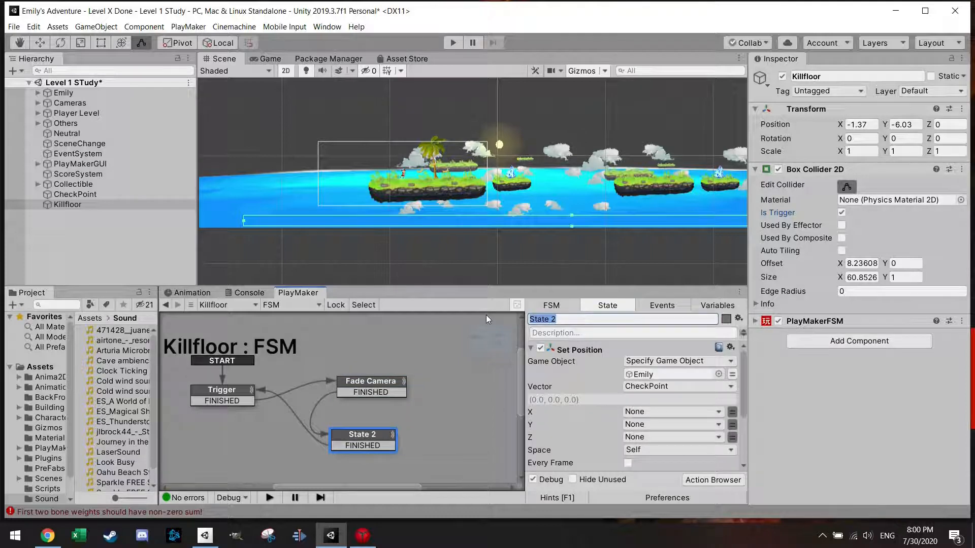
text(Respawn)
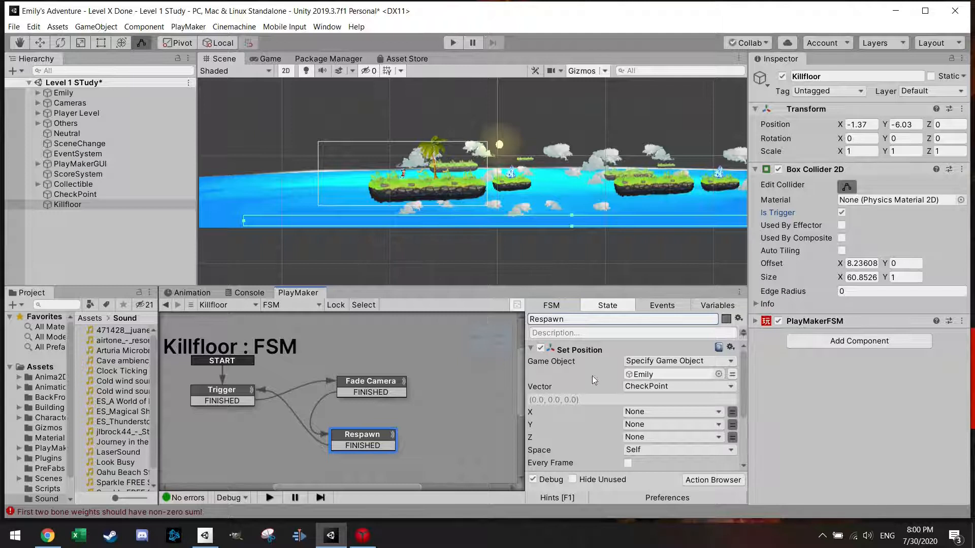
Step: Run the level, inspect the CheckPoint FSM's SetCheckPointLocation state, and move the player to the right through the checkpoint
scroll(602, 369, down, 3)
scroll(607, 376, up, 3)
scroll(607, 375, down, 2)
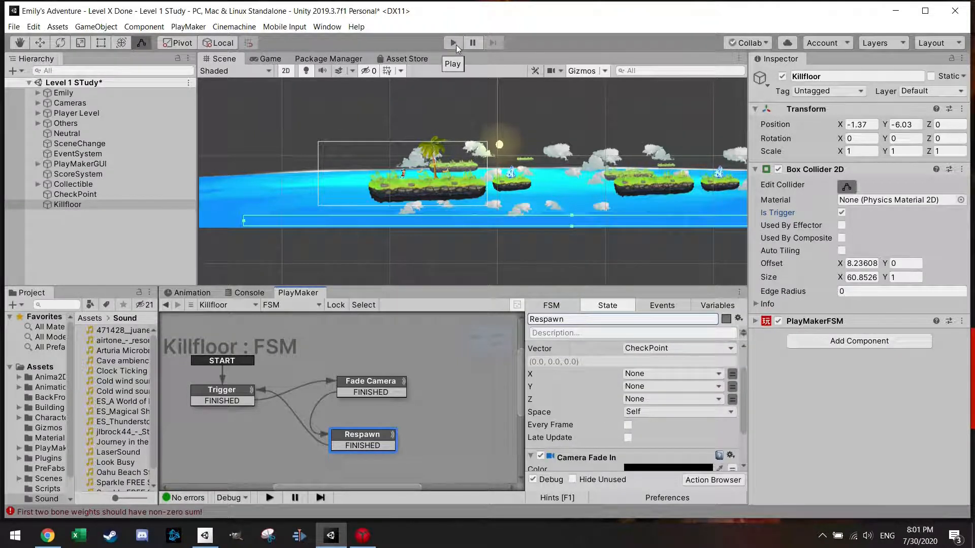
click(454, 43)
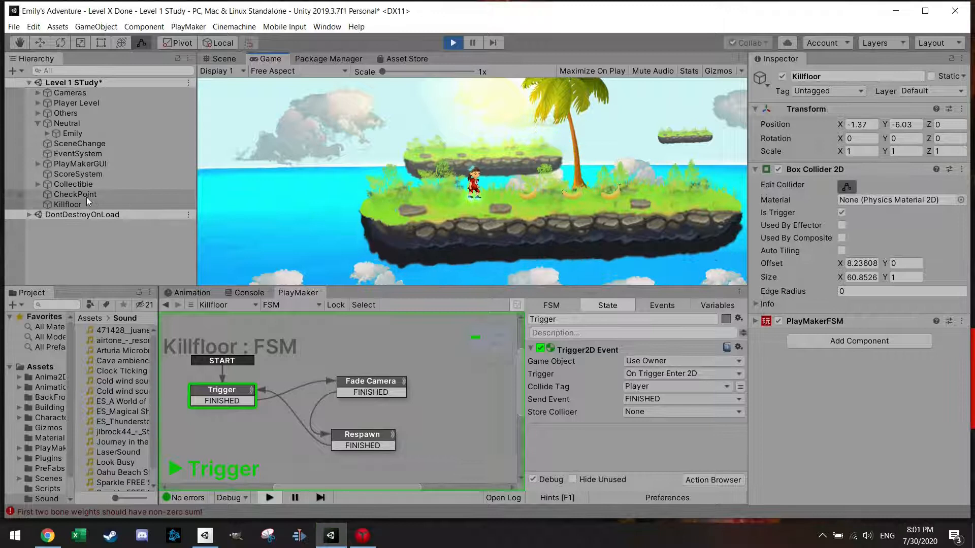
click(86, 194)
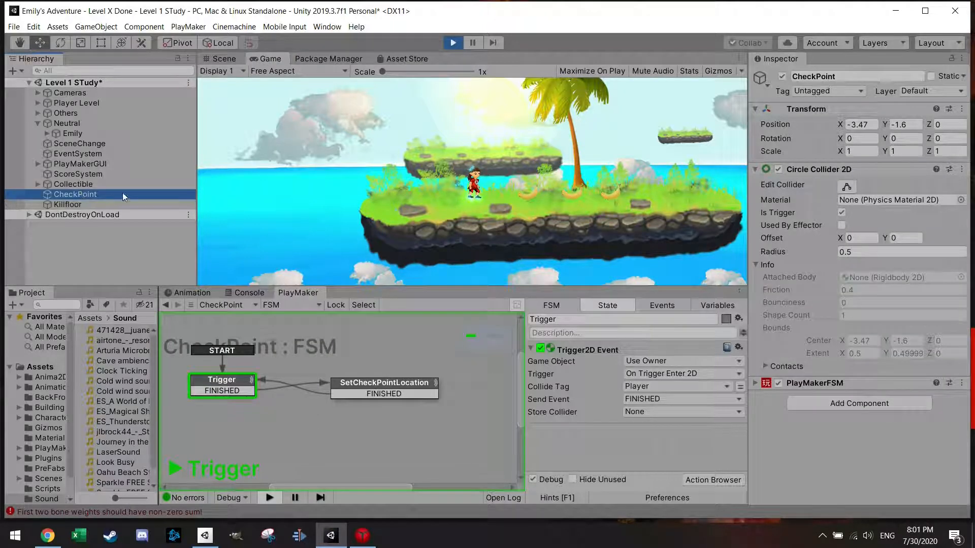
click(399, 391)
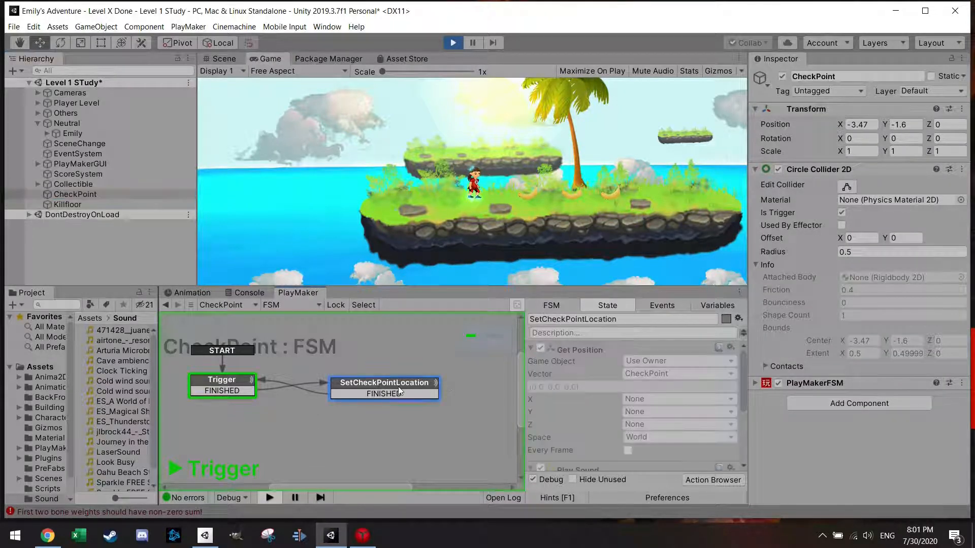
click(554, 195)
key(Right)
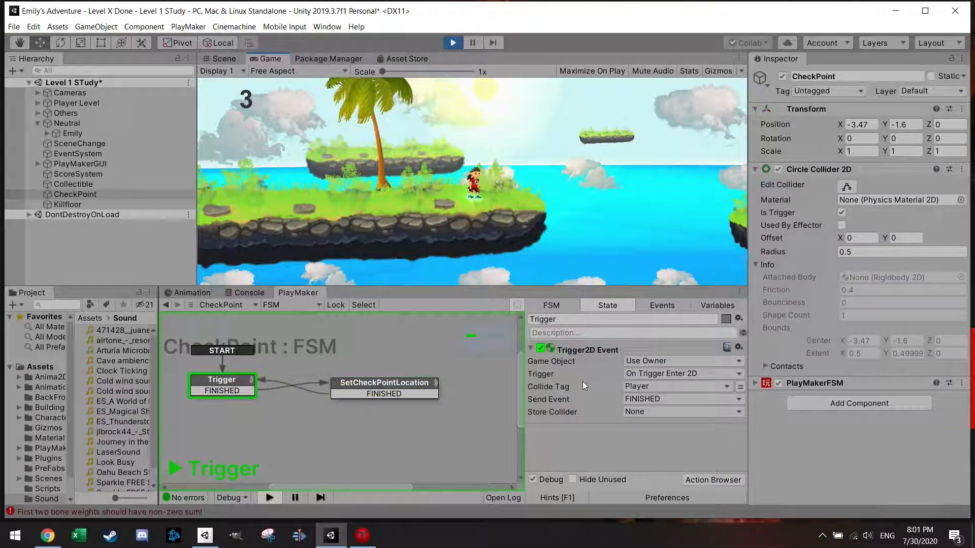
Step: Compare the position stored by SetCheckPointLocation with the CheckPoint object's transform position
click(432, 387)
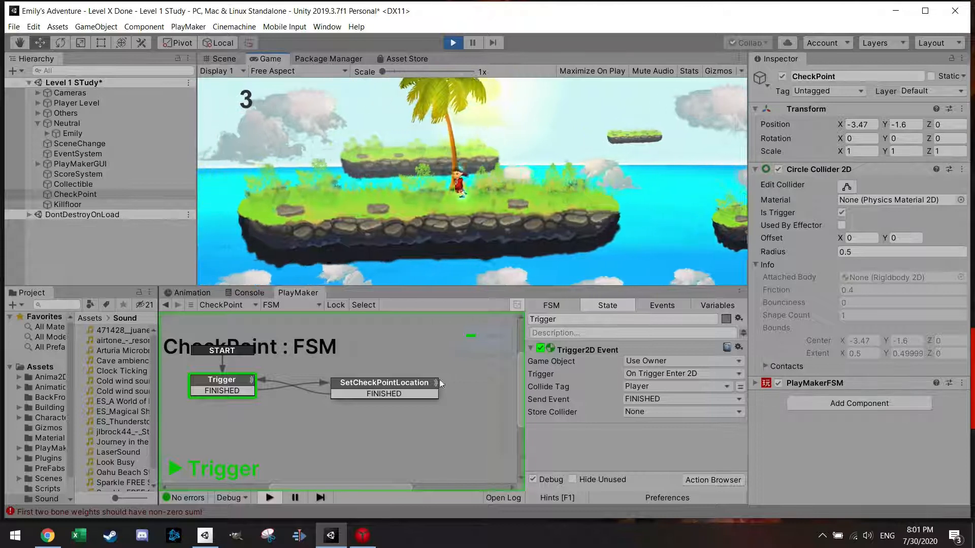
click(404, 387)
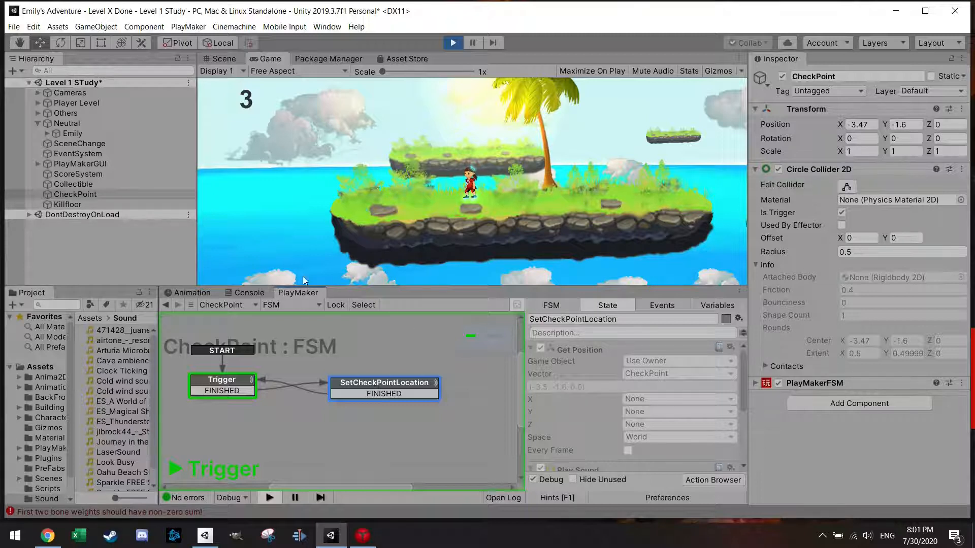
click(95, 195)
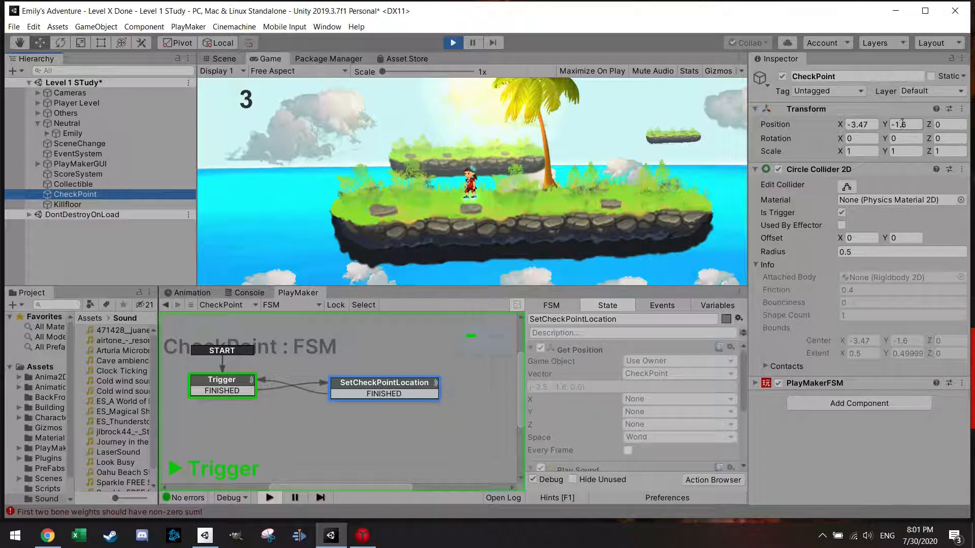
click(404, 162)
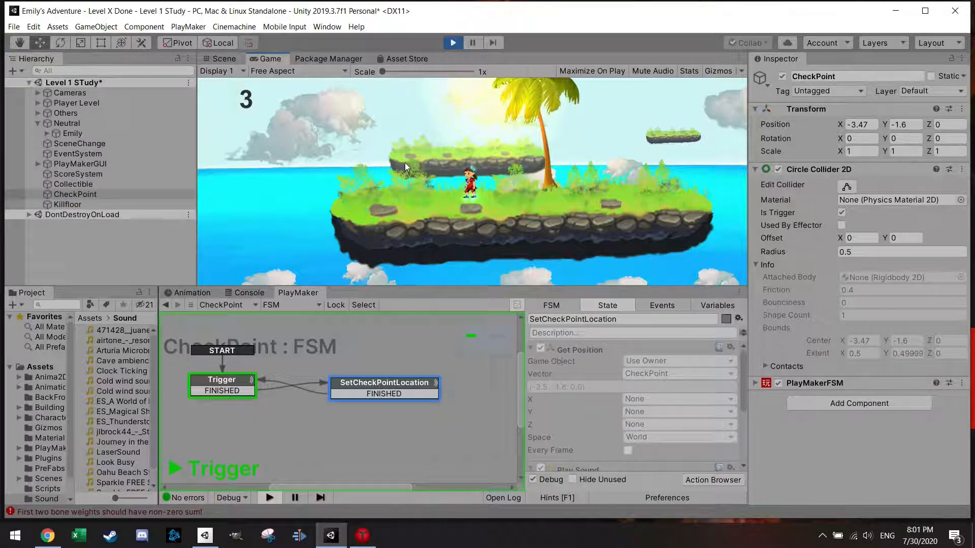
Step: Bring up the Killfloor FSM, pause the running game to enable Maximize On Play, and resume it
click(78, 205)
click(335, 183)
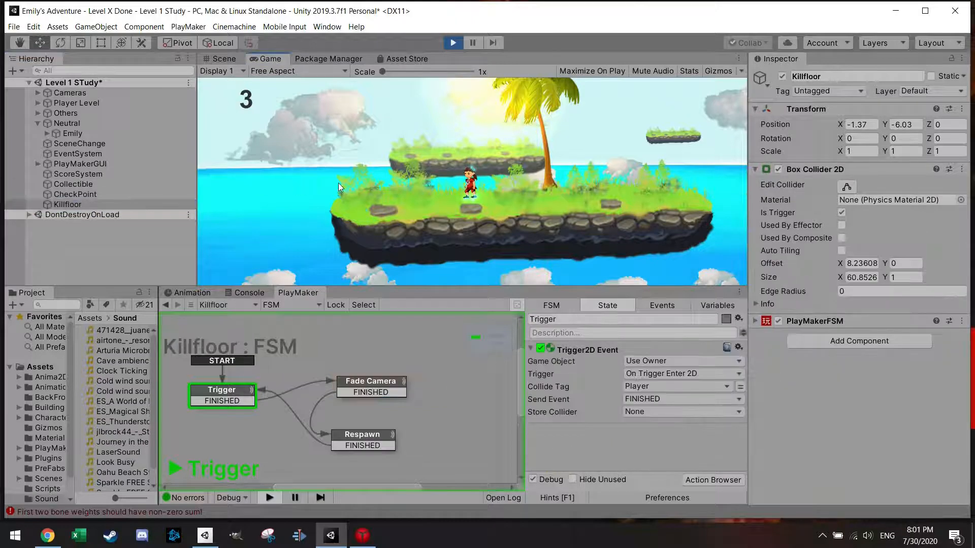
key(Left)
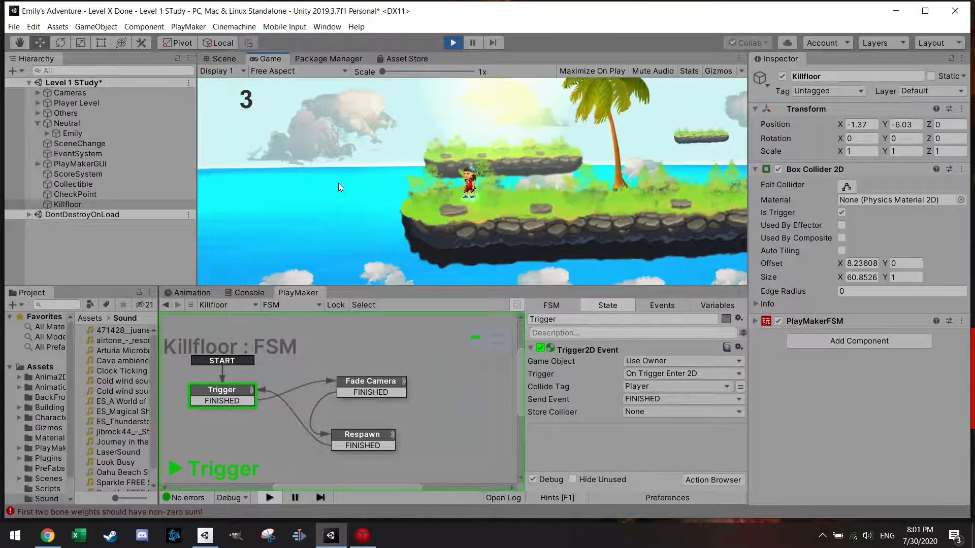
click(476, 43)
click(271, 62)
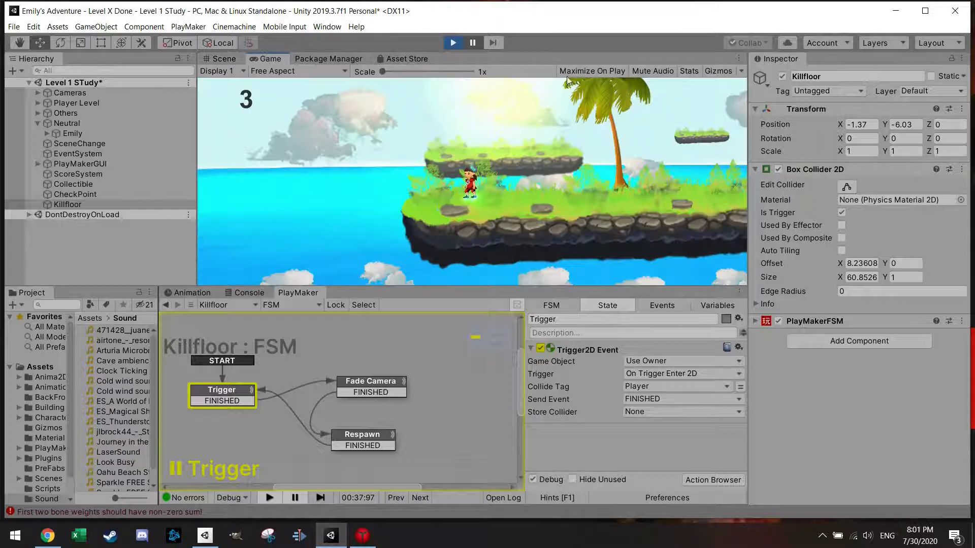
click(587, 72)
click(472, 43)
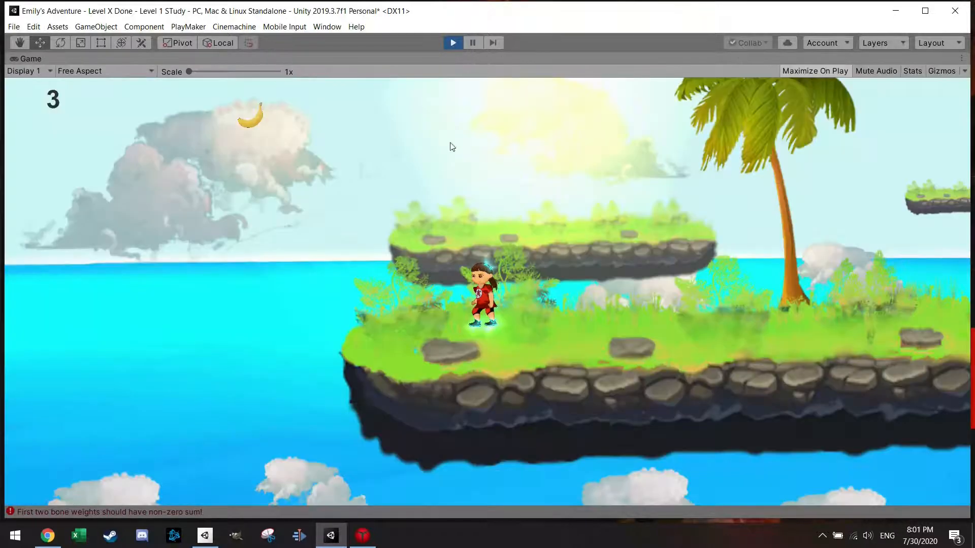
Step: Test the kill floor respawn by moving the player off the first island, and stop the game
key(Left)
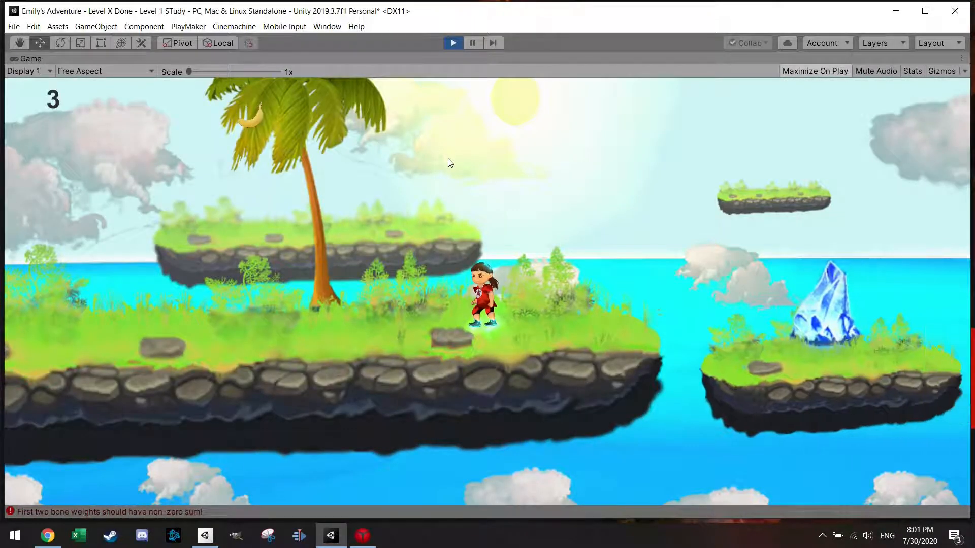
key(Right)
key(Right)
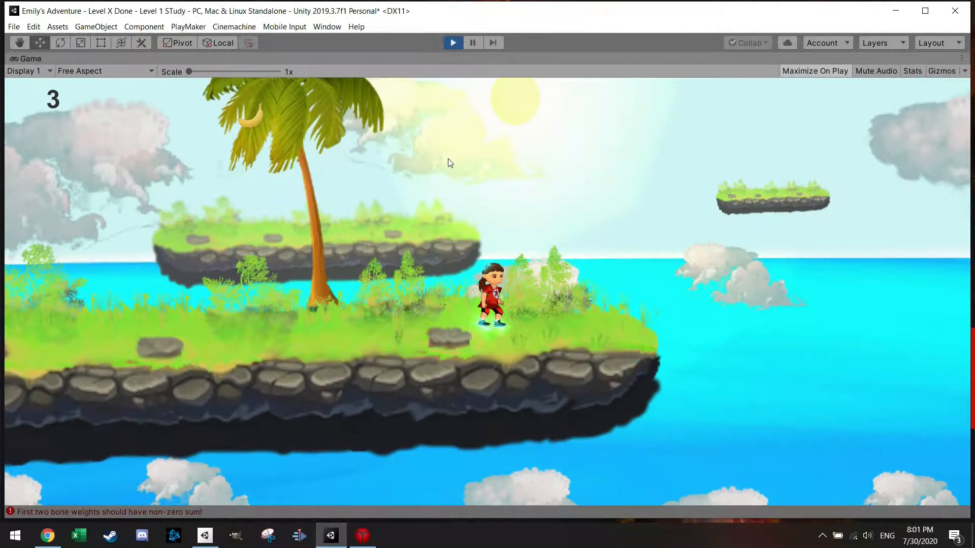
key(Right)
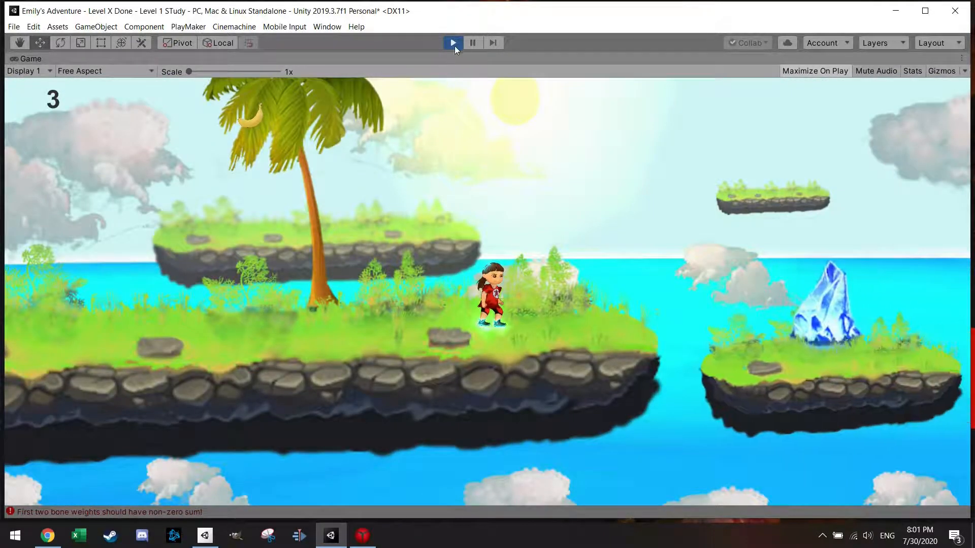
click(454, 44)
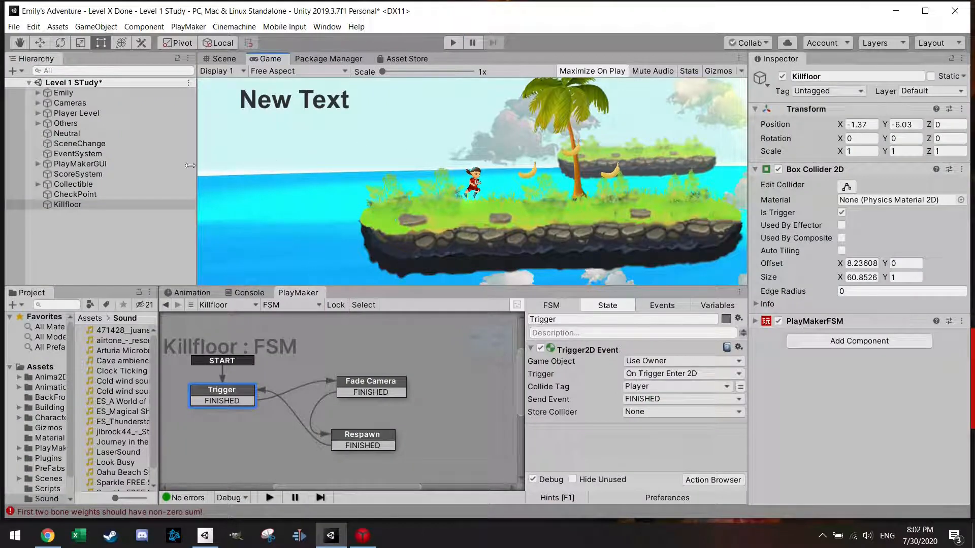
Step: Duplicate the CheckPoint object and move the copy horizontally to the next large island in the scene
click(90, 195)
click(219, 59)
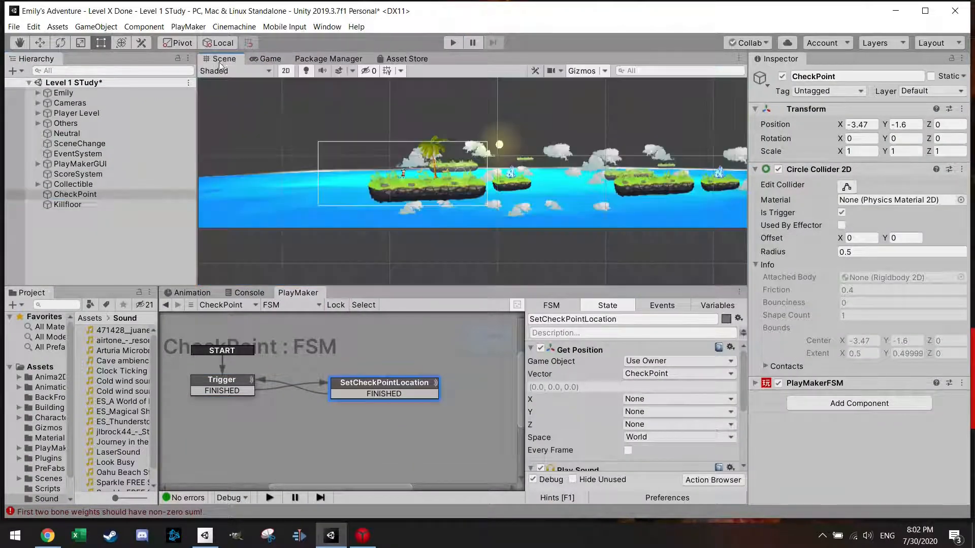
click(67, 196)
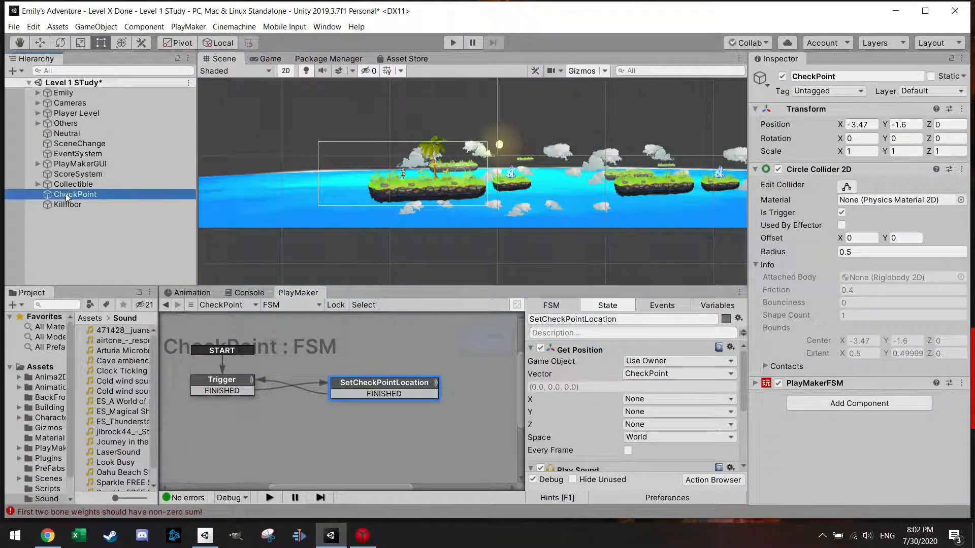
key(ctrl+d)
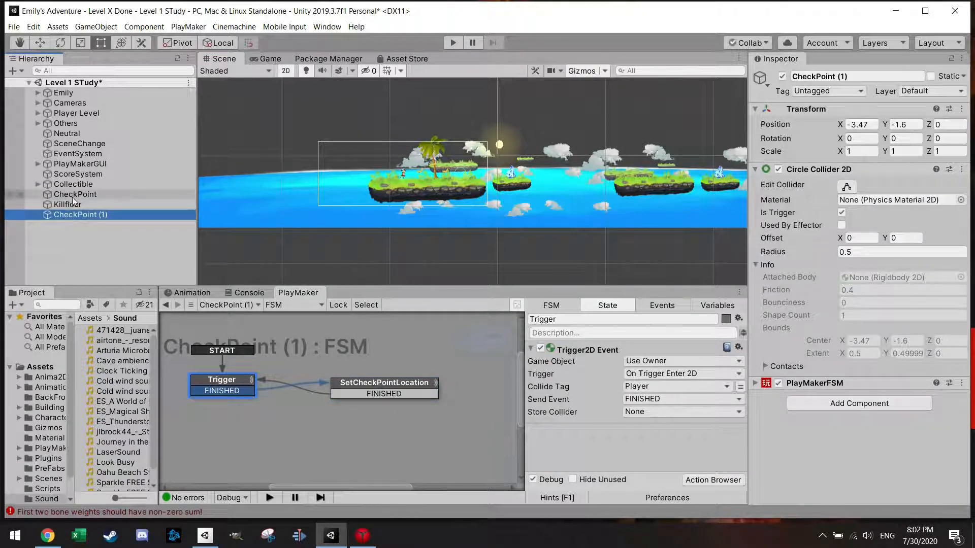
key(w)
drag(473, 172, 676, 167)
Step: Run the level and make the player fall off the first island to test the first checkpoint
click(453, 43)
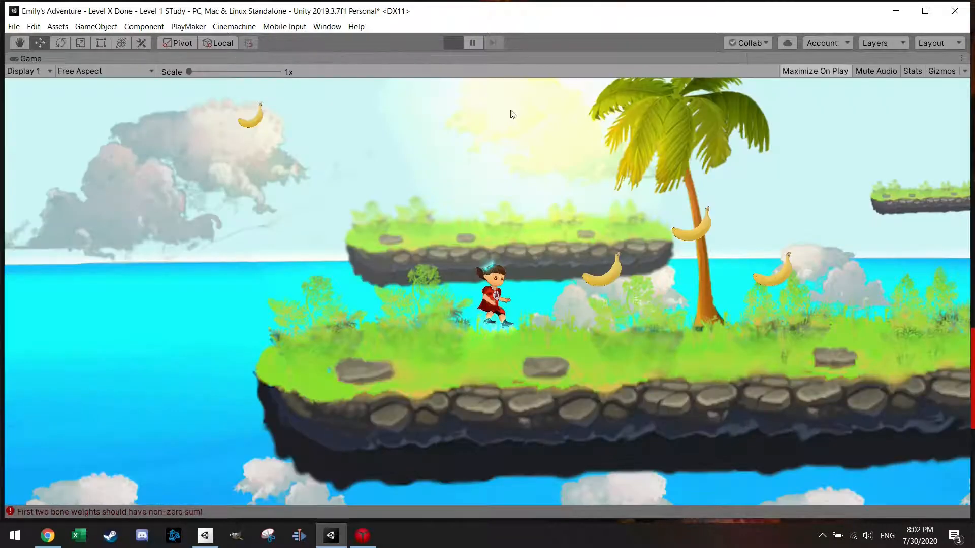
key(Right)
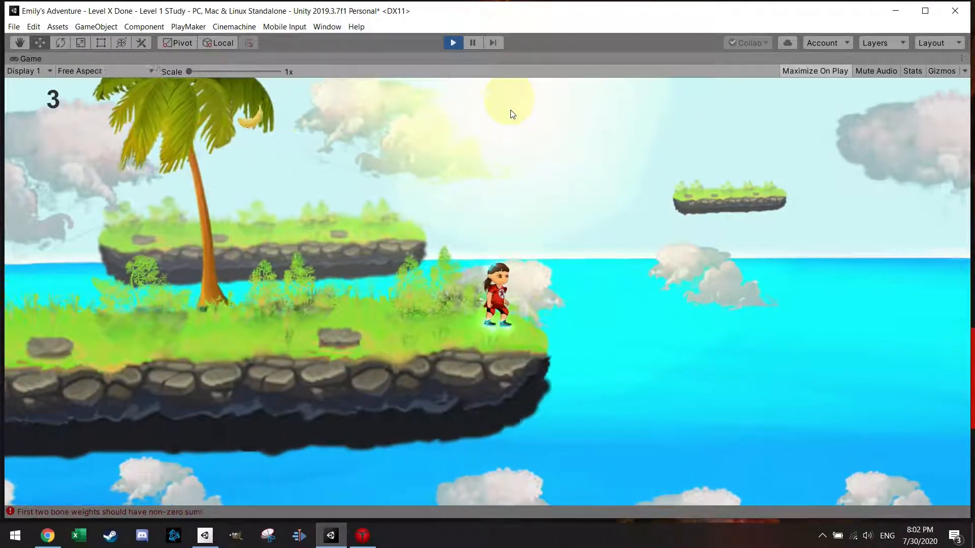
key(Right)
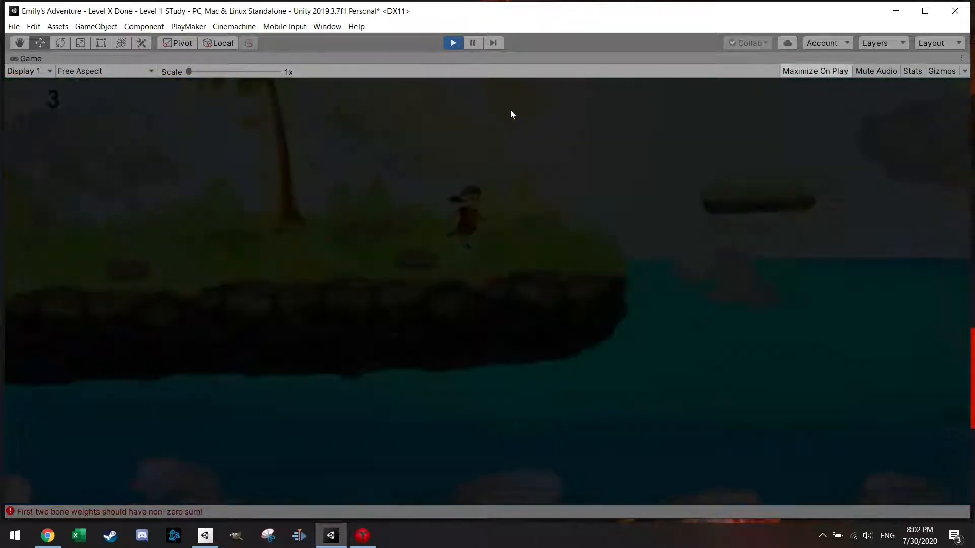
Step: Take the player across the islands past the second checkpoint and off the next large island's far edge to trigger the kill floor
key(Right)
key(space)
key(Right)
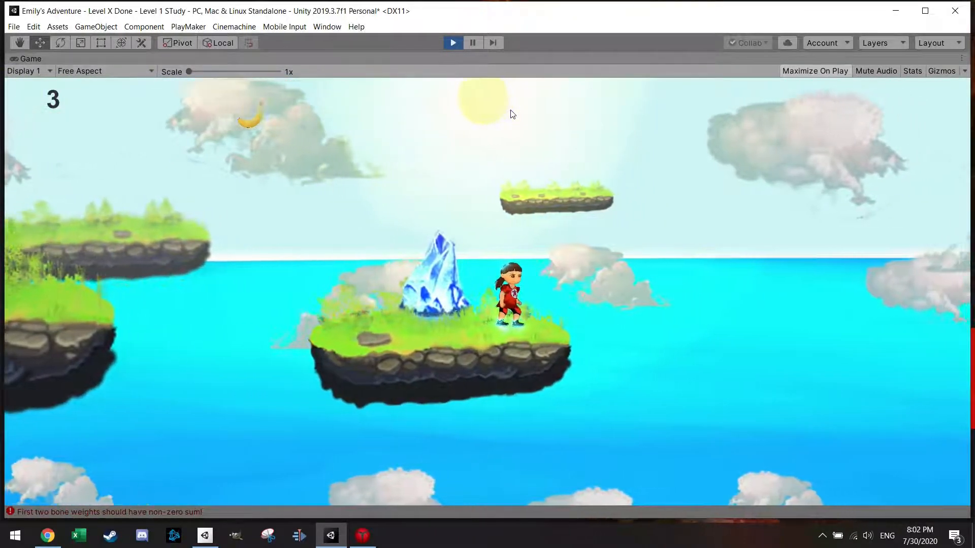
key(Right)
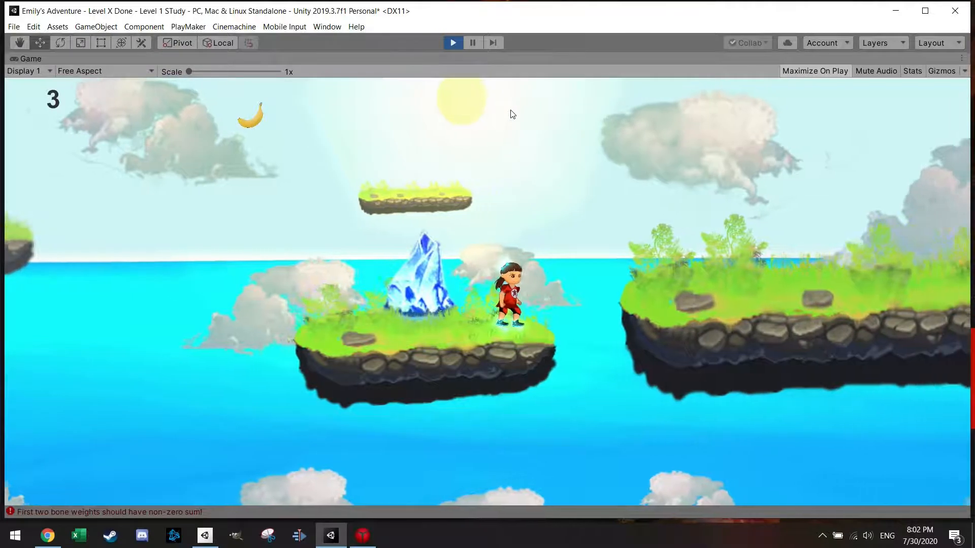
key(Right)
key(space)
key(Right)
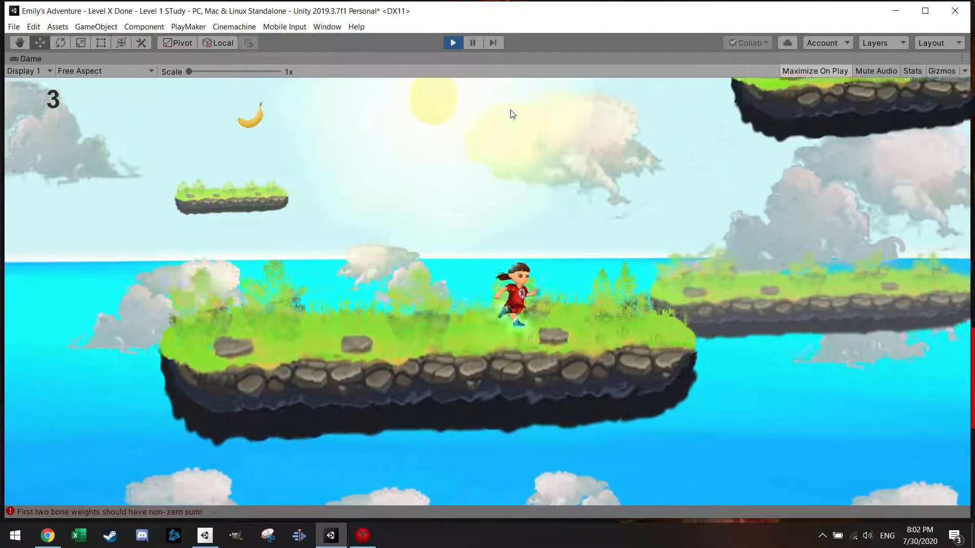
key(Right)
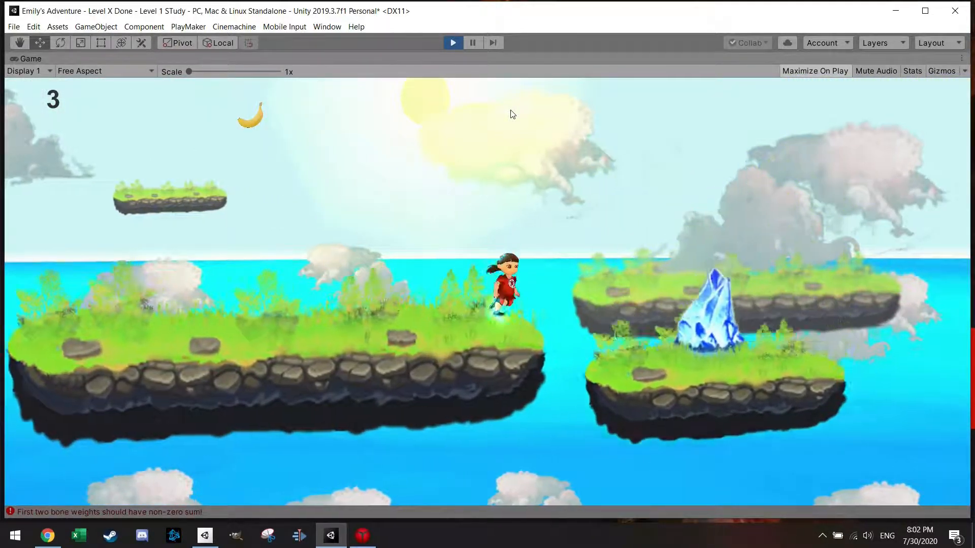
key(space)
key(space)
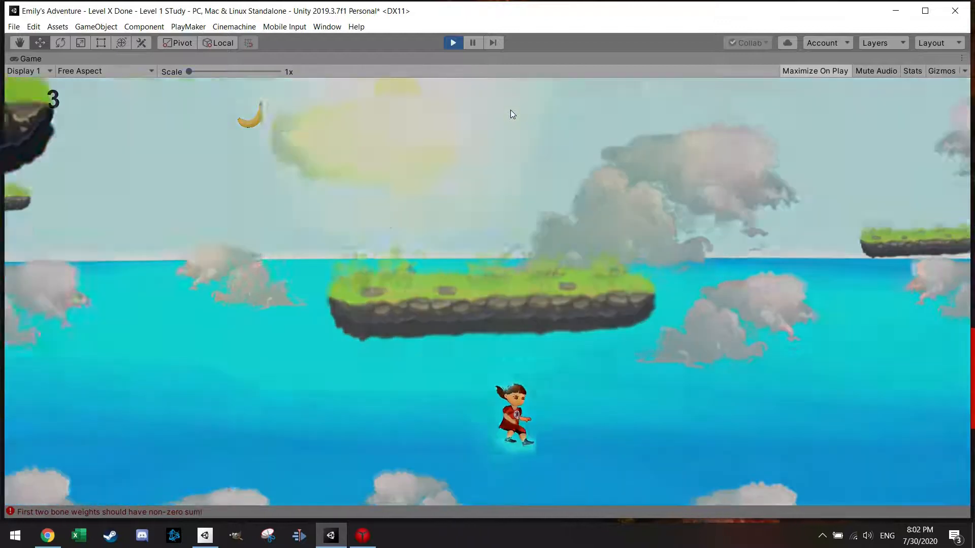
Step: Move the respawned player on to the next small crystal island, and stop the game
key(Right)
key(Left)
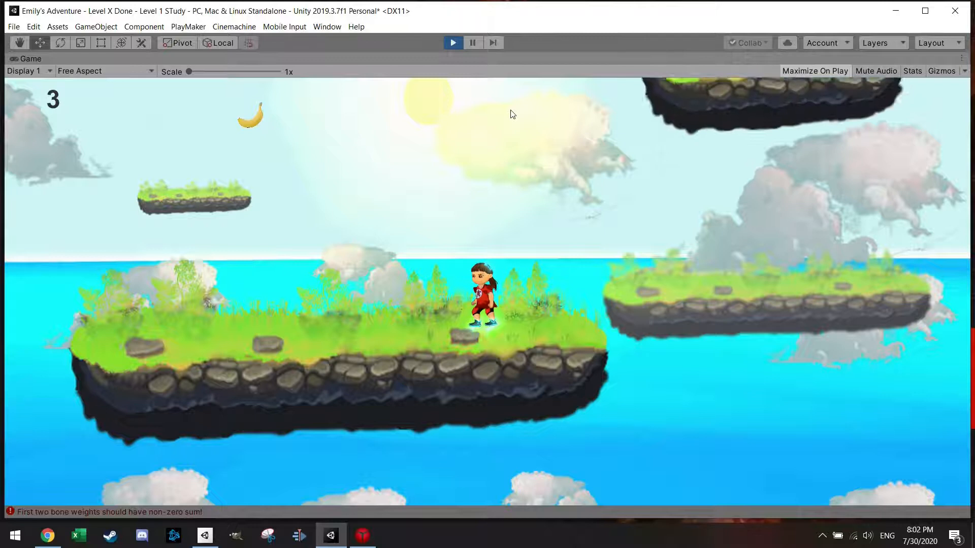
key(Right)
key(space)
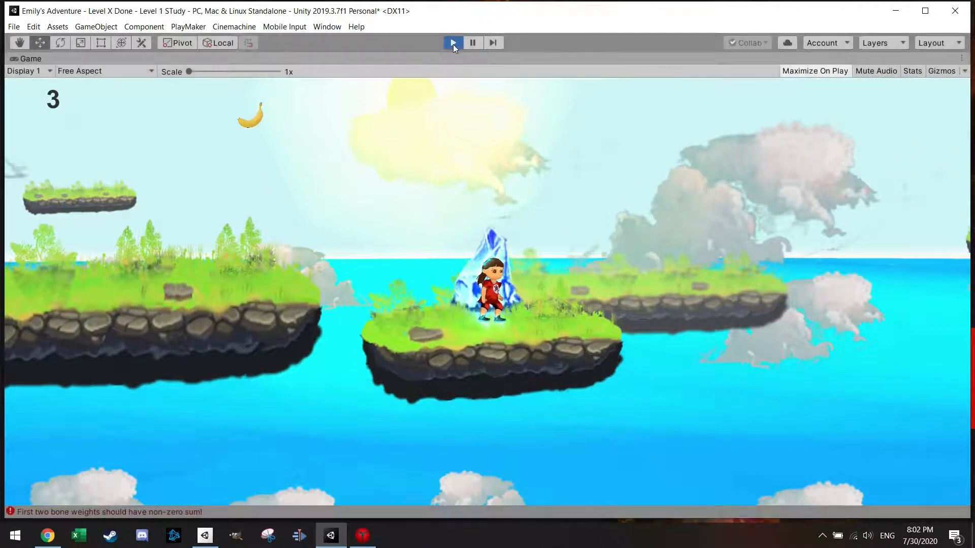
click(453, 43)
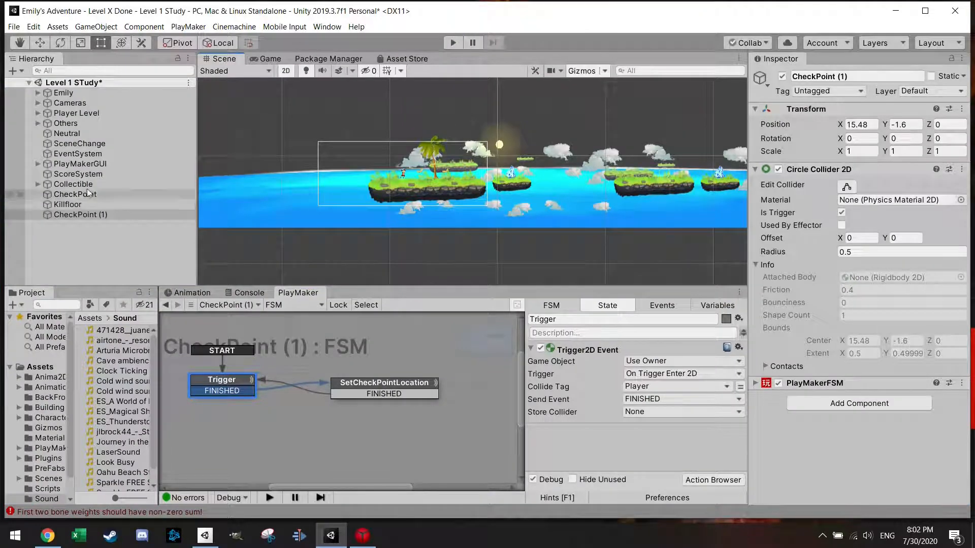
Step: Add a Sprite Renderer component to the original CheckPoint object
click(73, 184)
click(75, 194)
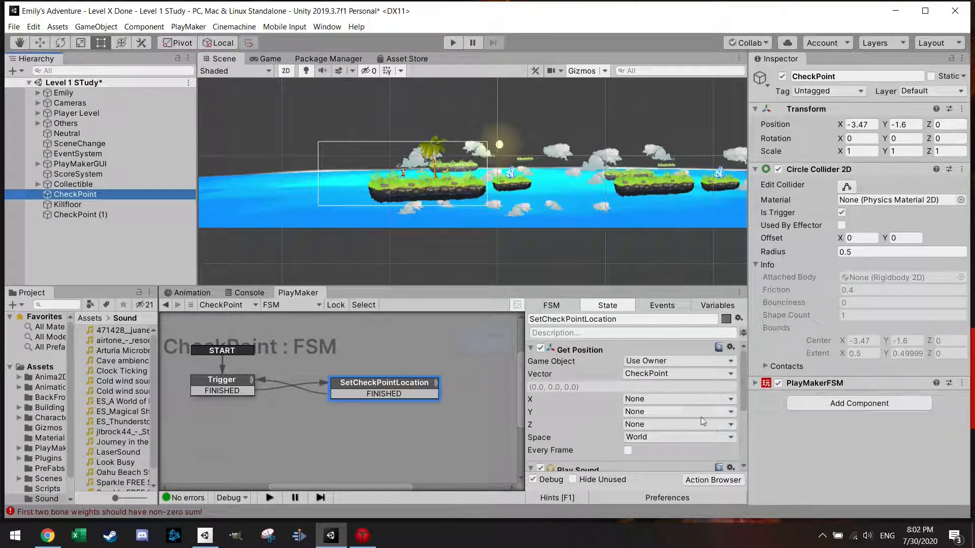
click(838, 403)
text(spr)
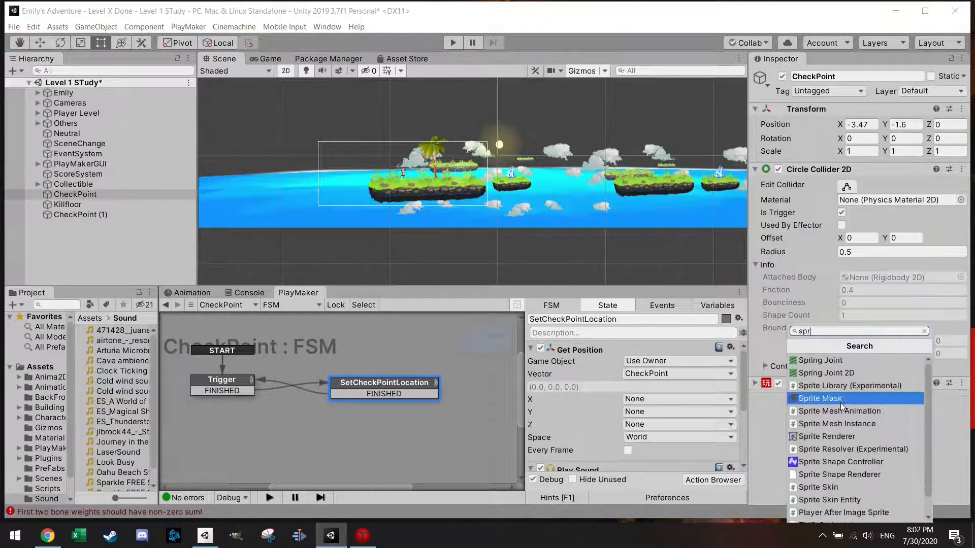
text(ite ren)
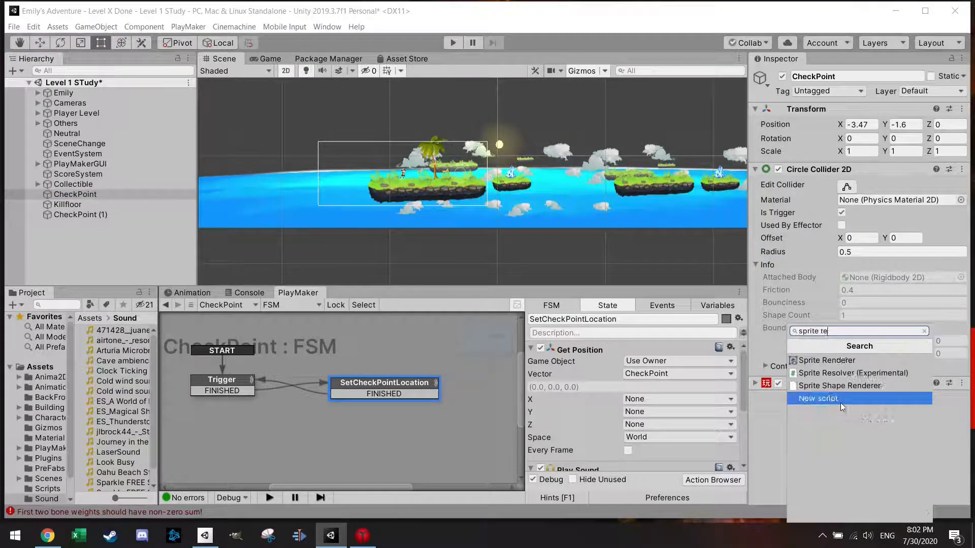
click(827, 360)
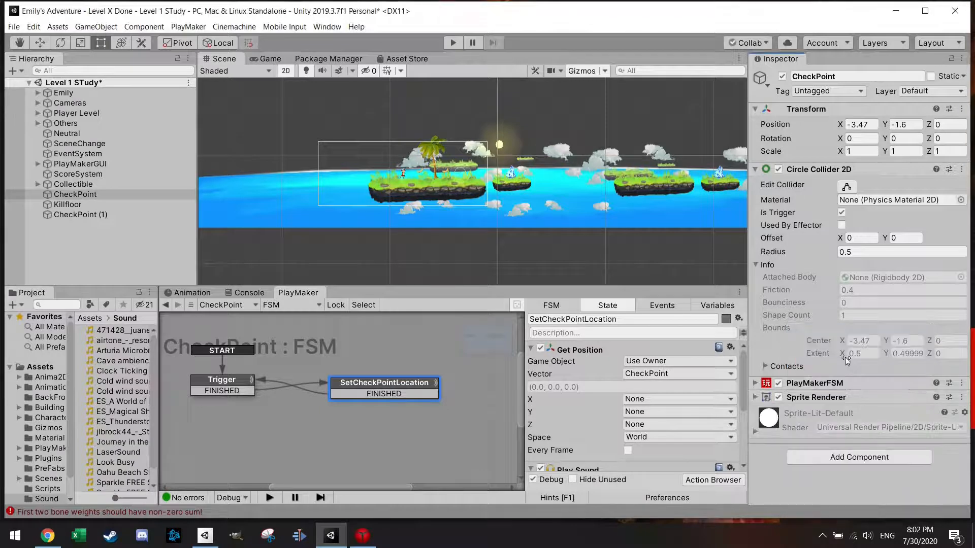
Step: Assign the BlueCrystal sprite from the Building Blocks folder to the CheckPoint's Sprite Renderer
click(755, 398)
scroll(42, 427, down, 2)
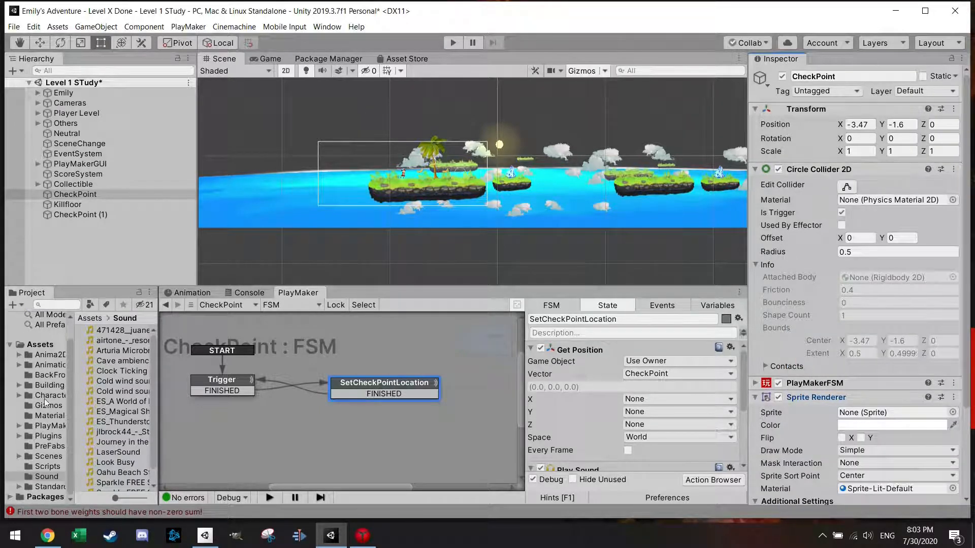
click(49, 386)
drag(114, 422, 871, 414)
scroll(451, 197, up, 8)
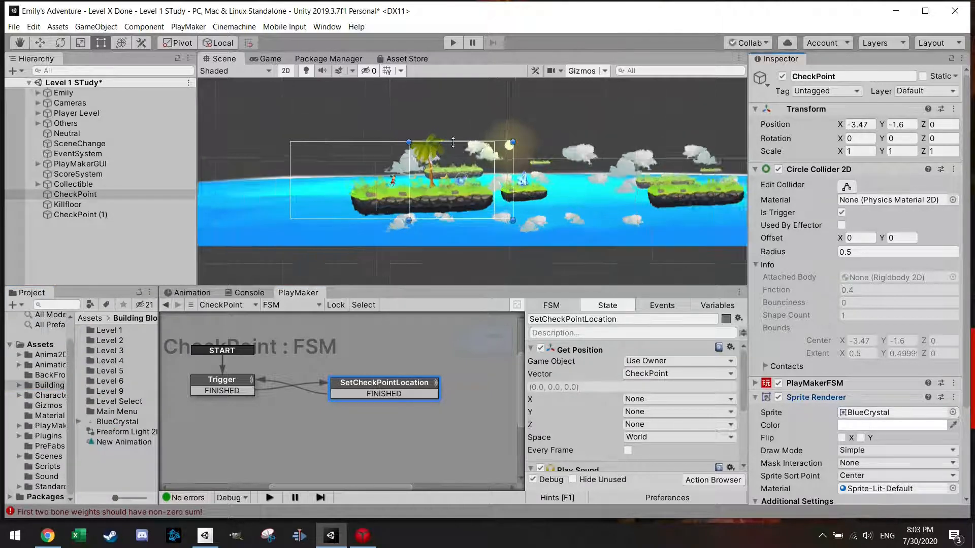
Step: Put the CheckPoint sprite on the Player sorting layer with Order in Layer -3
scroll(833, 427, down, 4)
click(870, 402)
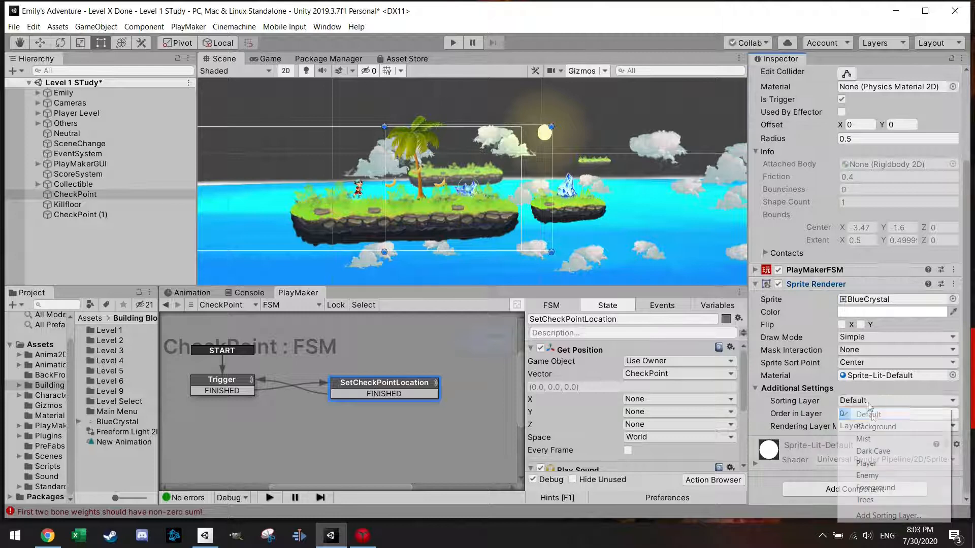
click(881, 465)
click(870, 413)
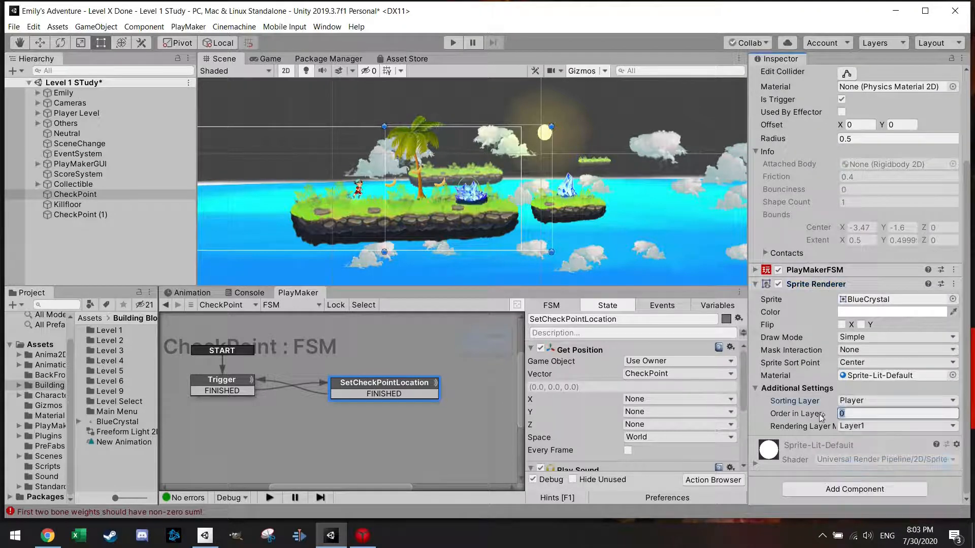
text(-3)
click(757, 284)
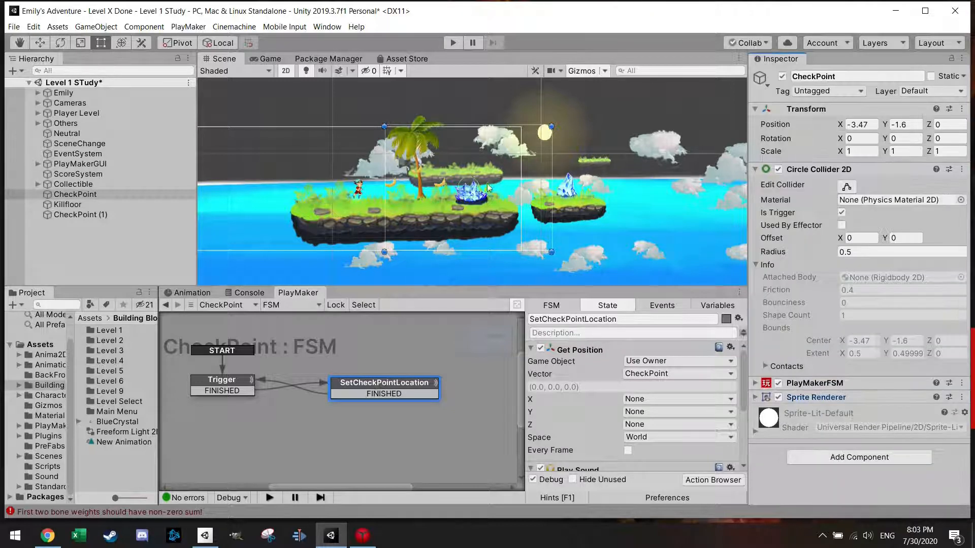
Step: Raise the CheckPoint crystal to about X -3.44, Y -1.45 and shrink its circle collider to a radius of about 0.47
click(40, 43)
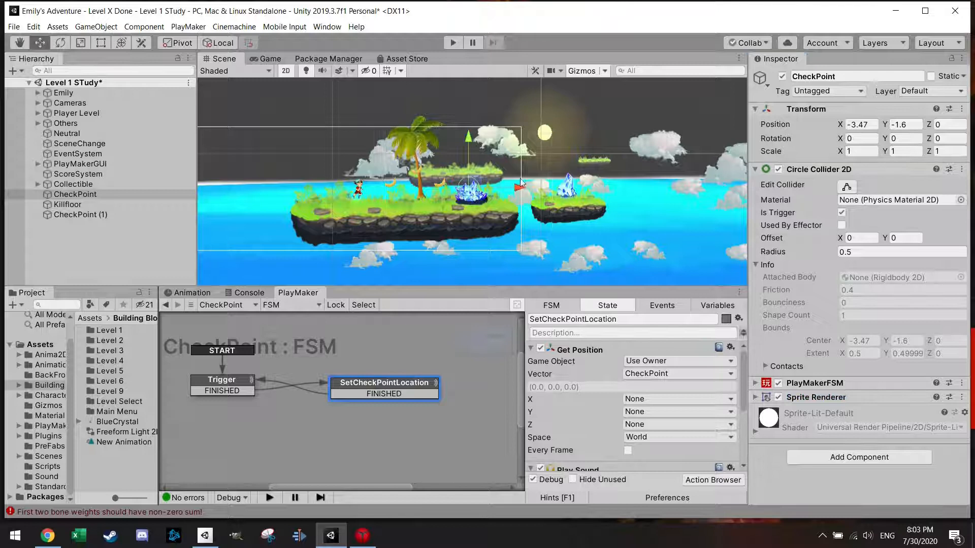
drag(477, 182, 478, 177)
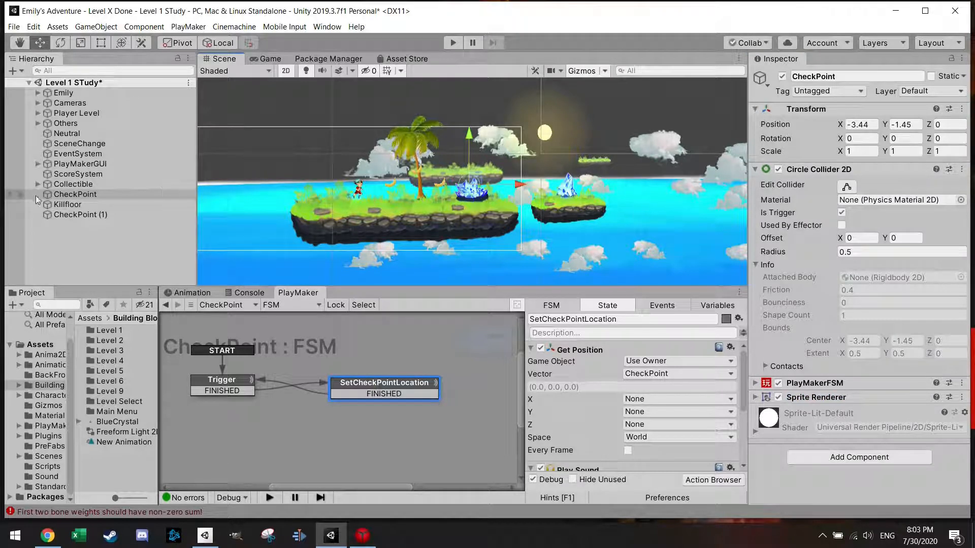
click(846, 188)
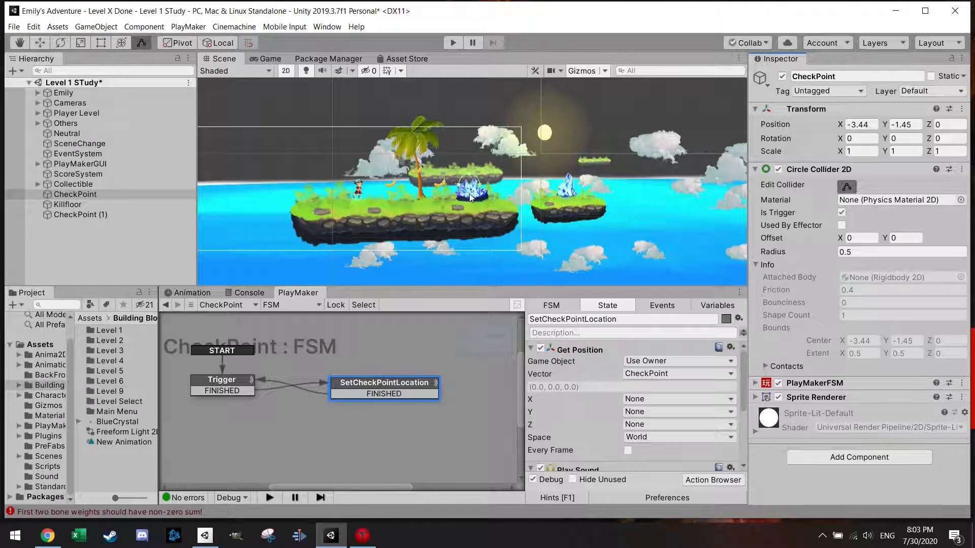
mouse_move(468, 197)
mouse_down()
mouse_move(470, 186)
mouse_move(470, 198)
mouse_up()
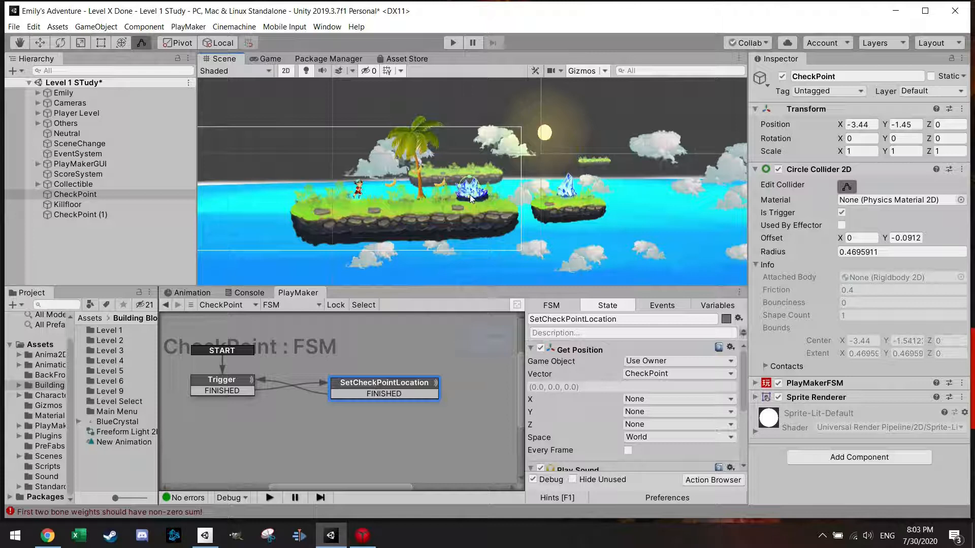
Step: Add a 2D Freeform Light as a child of the CheckPoint object
right_click(86, 194)
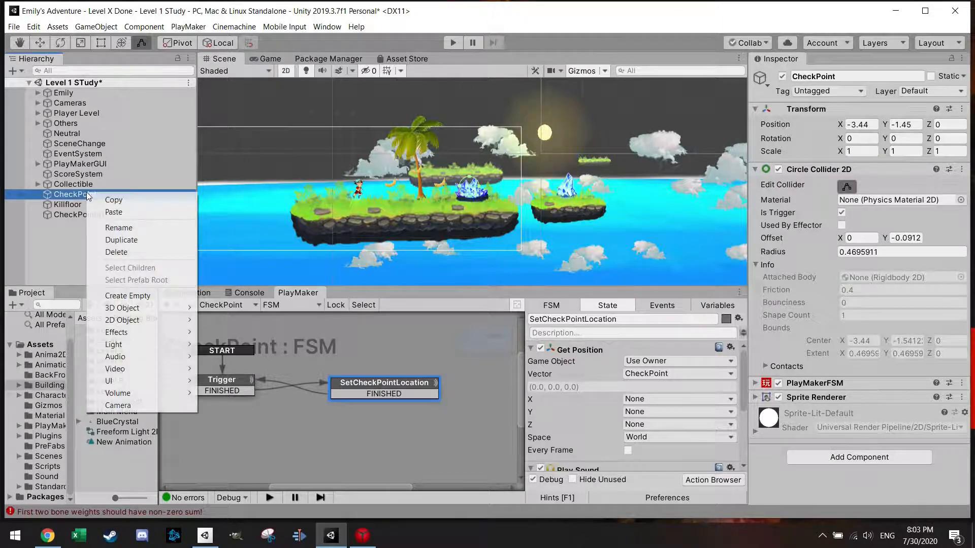
mouse_move(132, 345)
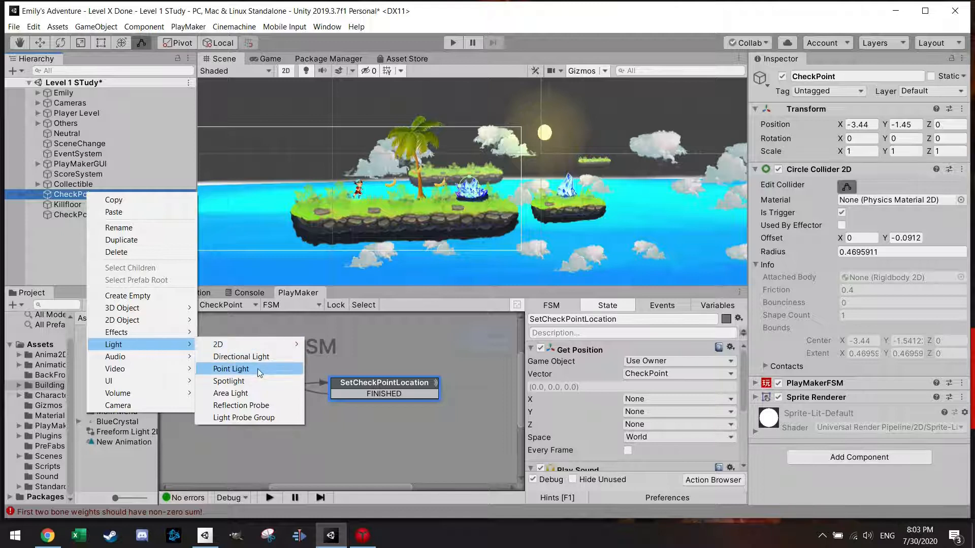
mouse_move(264, 344)
click(325, 346)
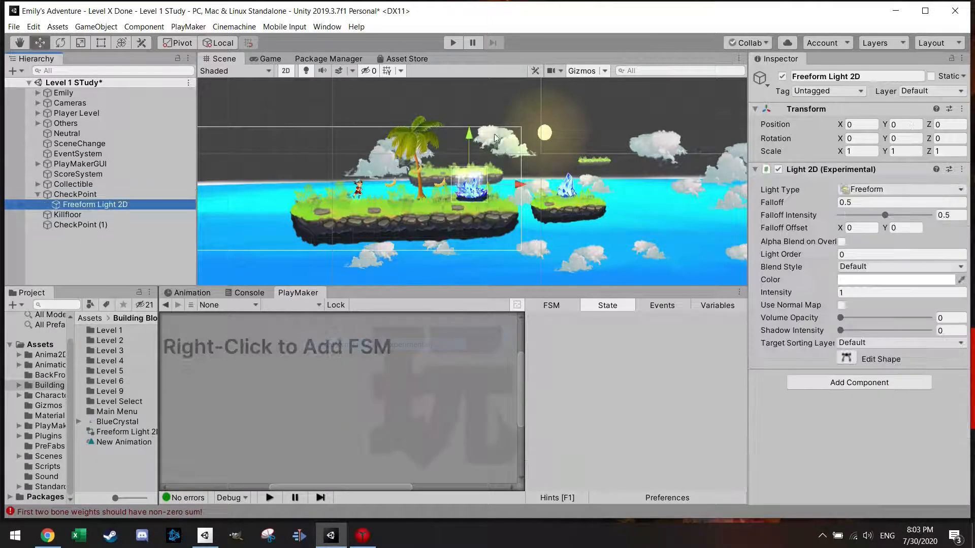
Step: Shape the freeform light around the crystal, with volume opacity about 0.221 and falloff about 1.23
scroll(495, 137, up, 3)
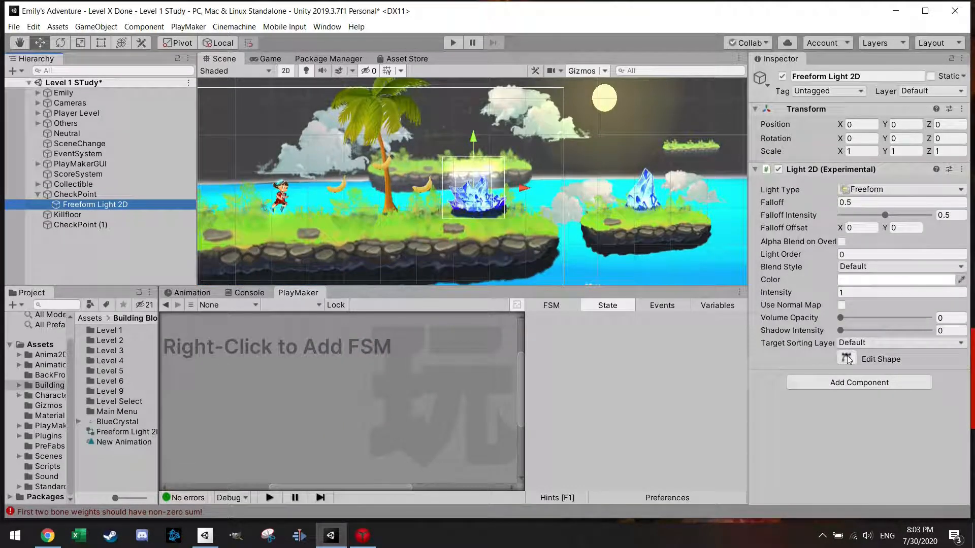
click(847, 359)
mouse_move(450, 186)
mouse_down()
mouse_move(440, 180)
mouse_move(512, 186)
mouse_move(502, 198)
mouse_move(515, 204)
mouse_move(493, 216)
mouse_move(436, 207)
mouse_move(459, 181)
mouse_up()
drag(840, 319, 860, 312)
mouse_move(824, 206)
mouse_down()
mouse_move(812, 208)
mouse_move(837, 207)
mouse_up()
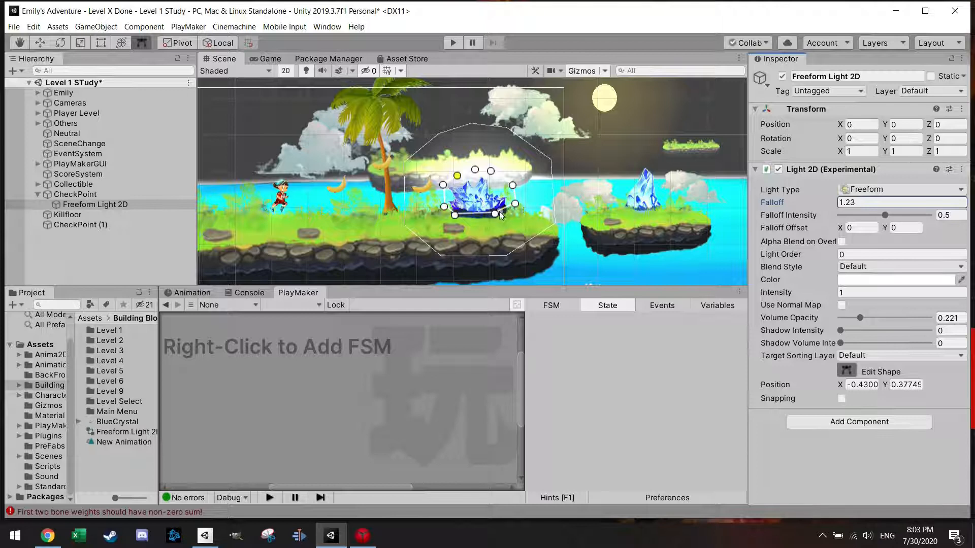
drag(495, 214, 496, 219)
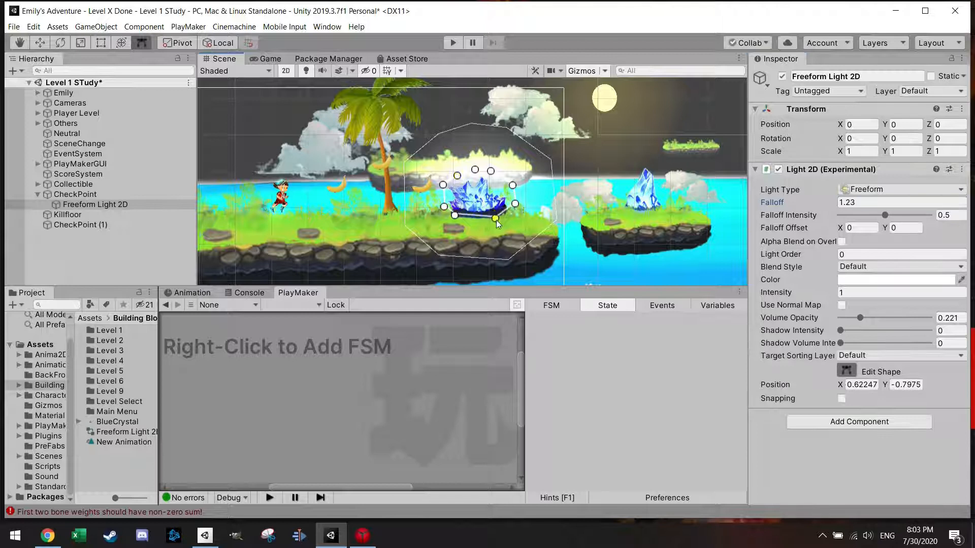
Step: Create an animation clip for the Freeform Light 2D and save it as checkpoint in the Building Blocks folder
click(192, 293)
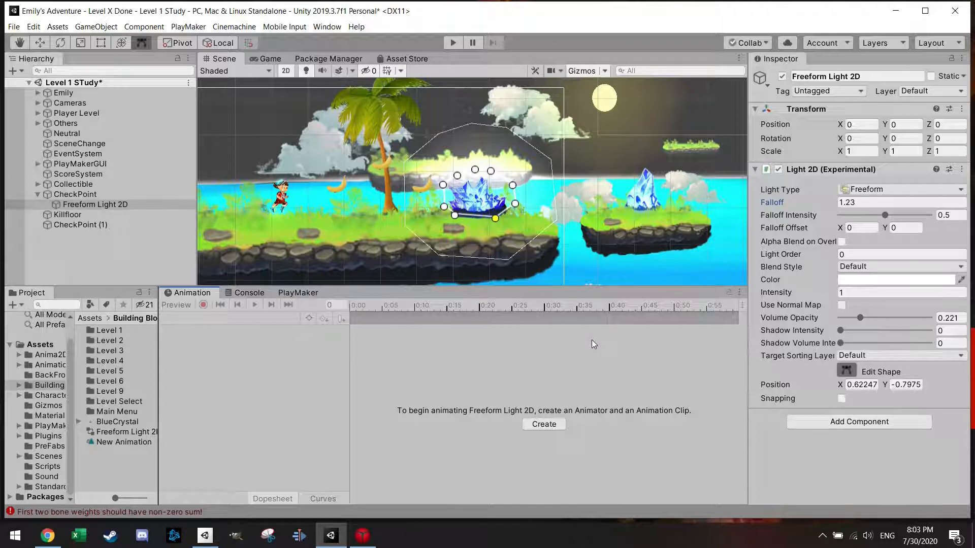
click(543, 425)
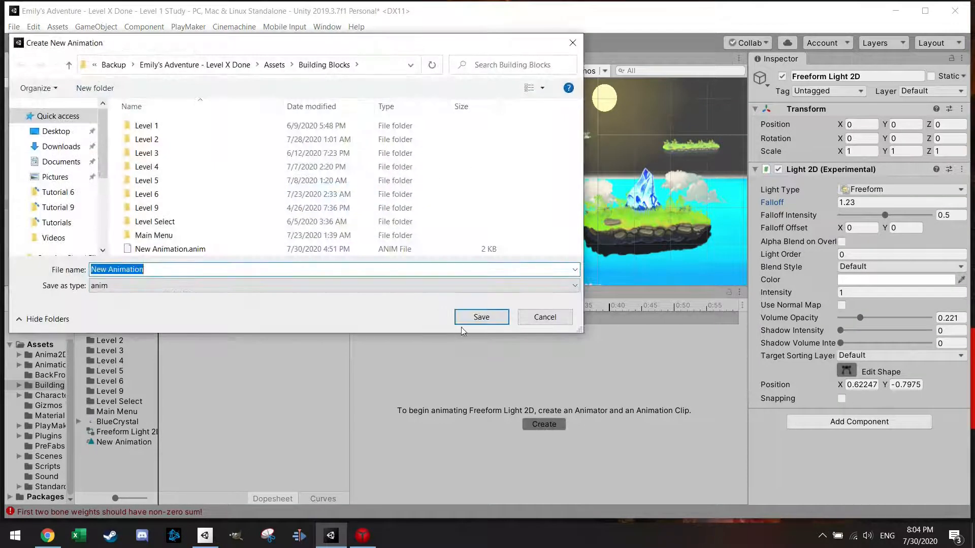
text(m)
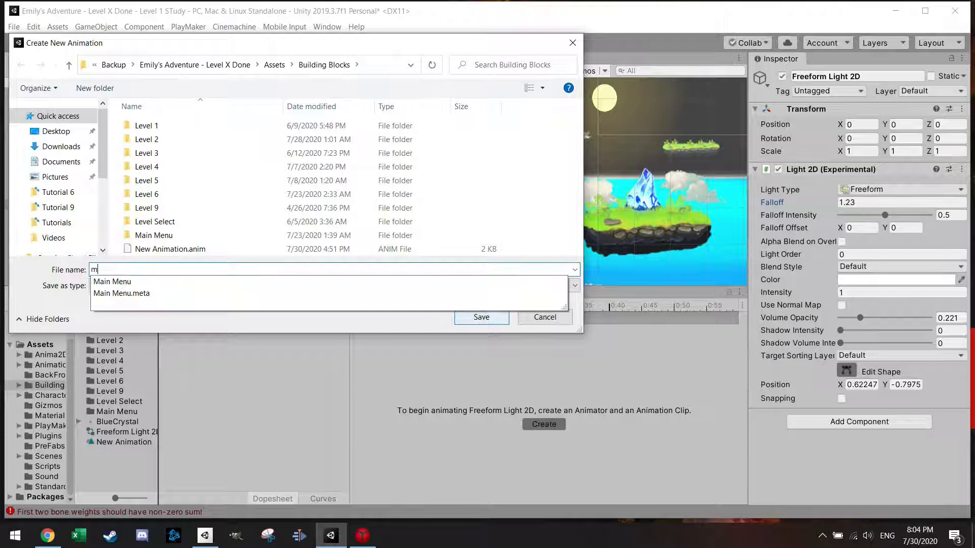
key(BackSpace)
text(checkpoi)
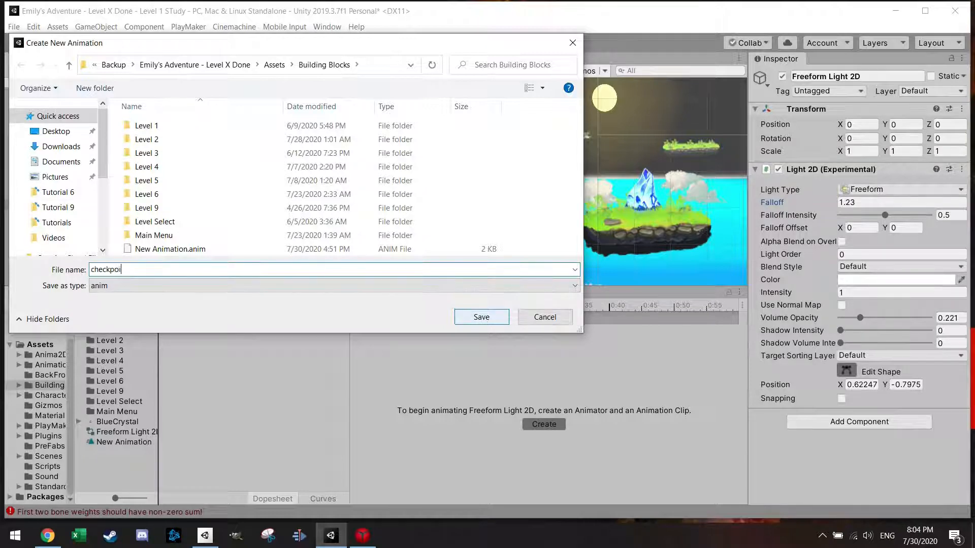
text(nt)
click(481, 317)
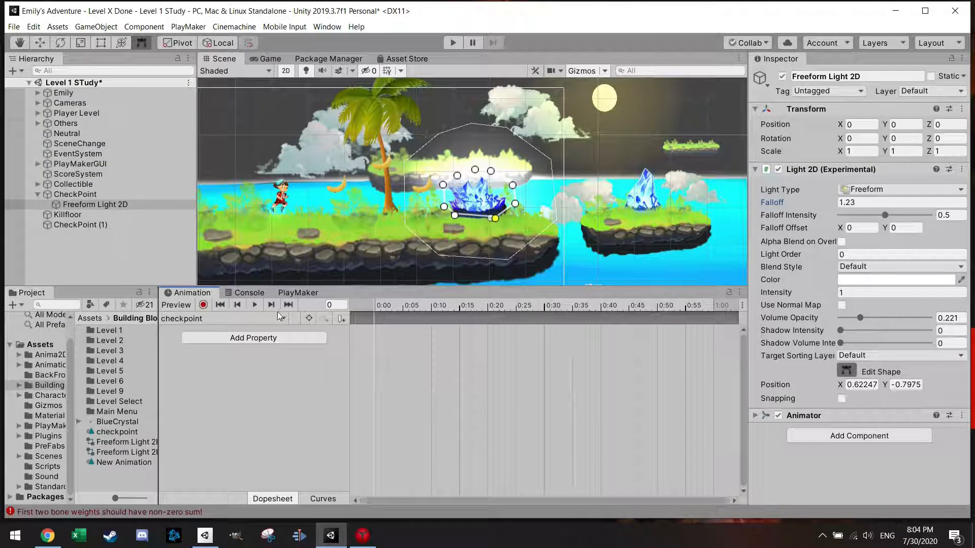
Step: Start keyframe recording in the checkpoint clip and key the Freeform Light's intensity at 1.2 on frame 0
click(203, 305)
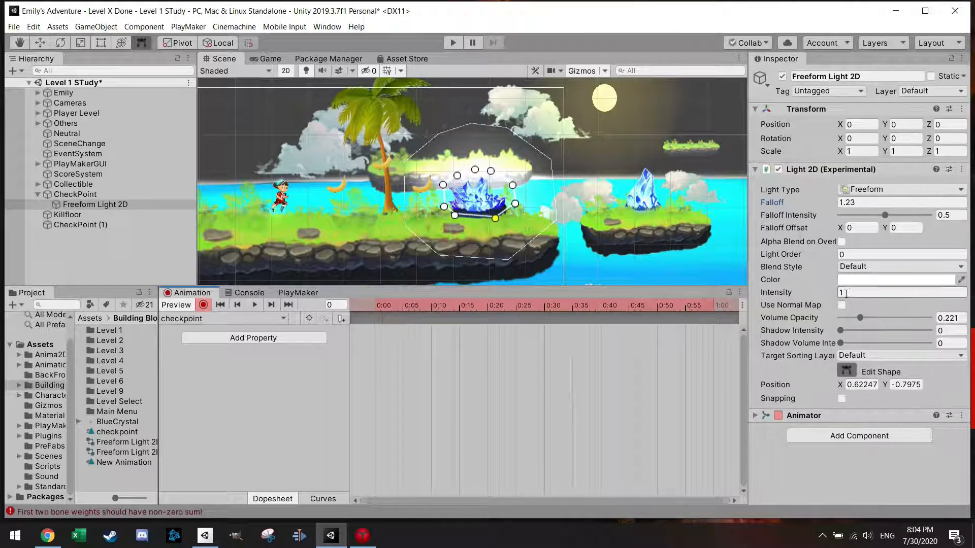
click(826, 294)
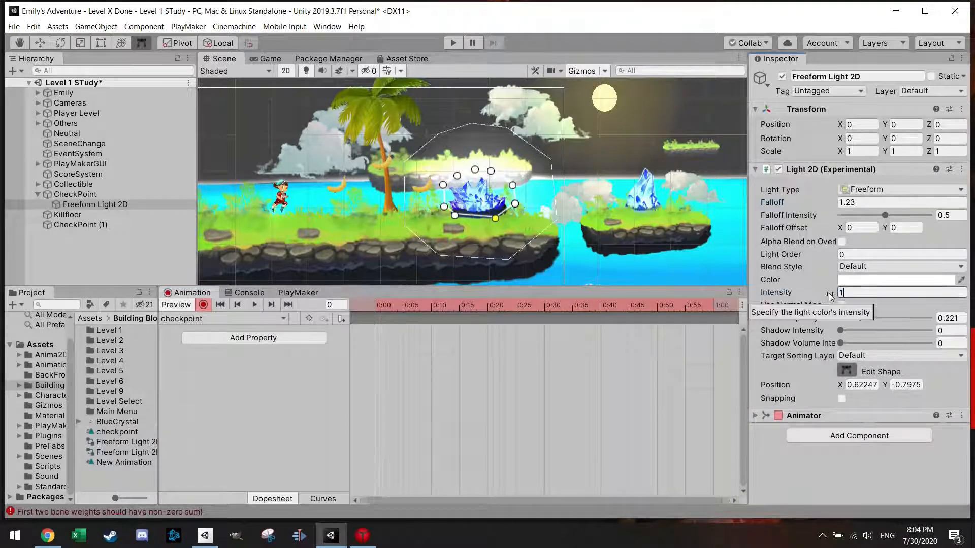
click(379, 307)
click(379, 306)
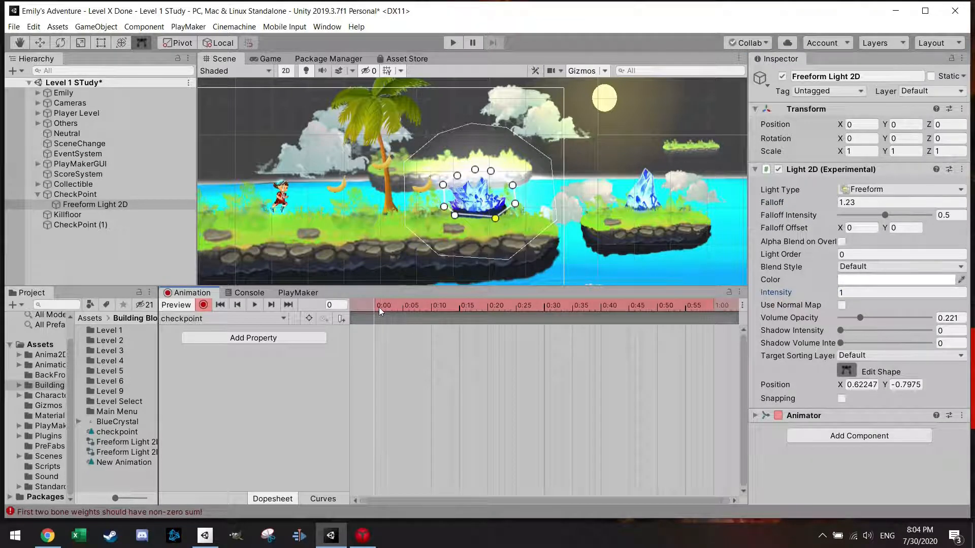
click(849, 292)
text(.)
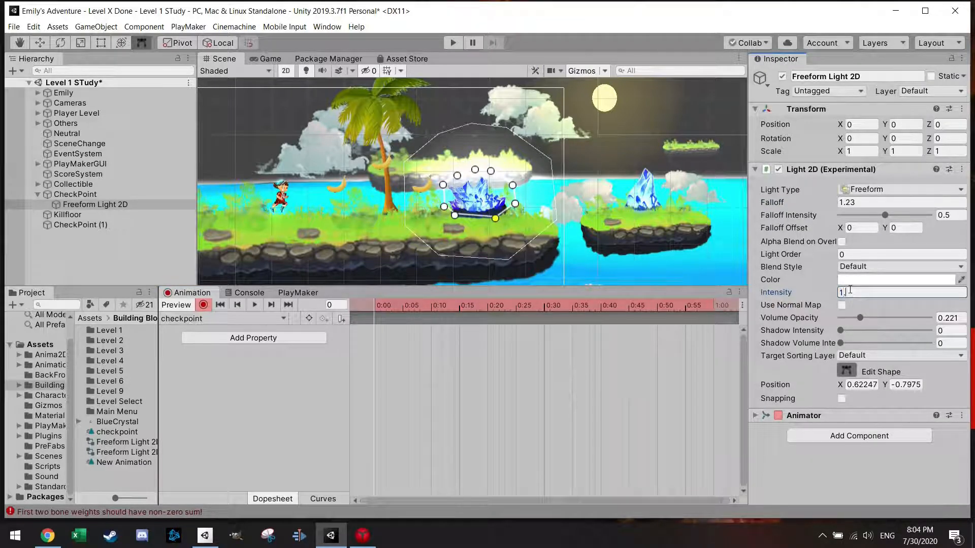
text(2)
Step: Key the light's intensity at 1.4 on frame 5 and at 1.6 on frame 10
drag(376, 310, 402, 312)
drag(857, 292, 826, 293)
text(1.4)
drag(404, 307, 430, 306)
click(853, 294)
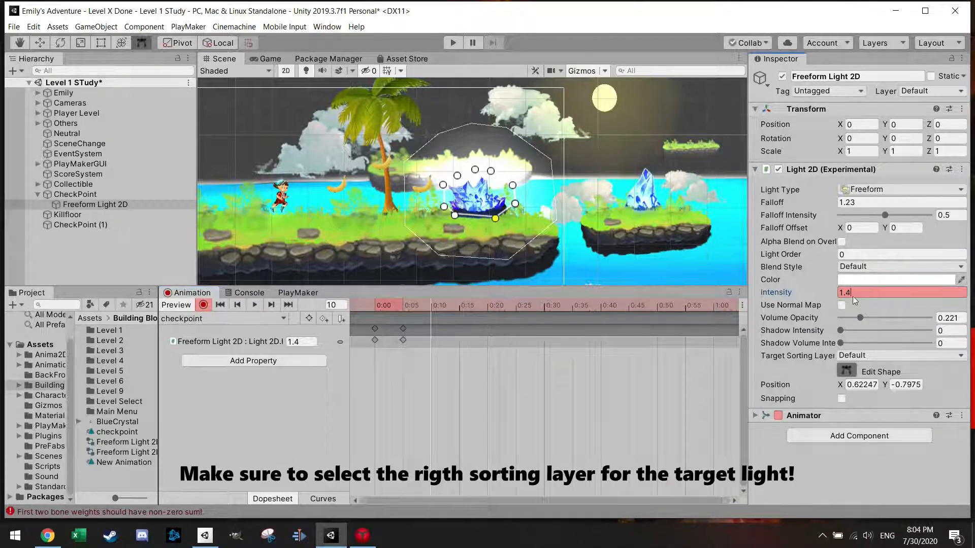
drag(856, 294, 848, 293)
key(Return)
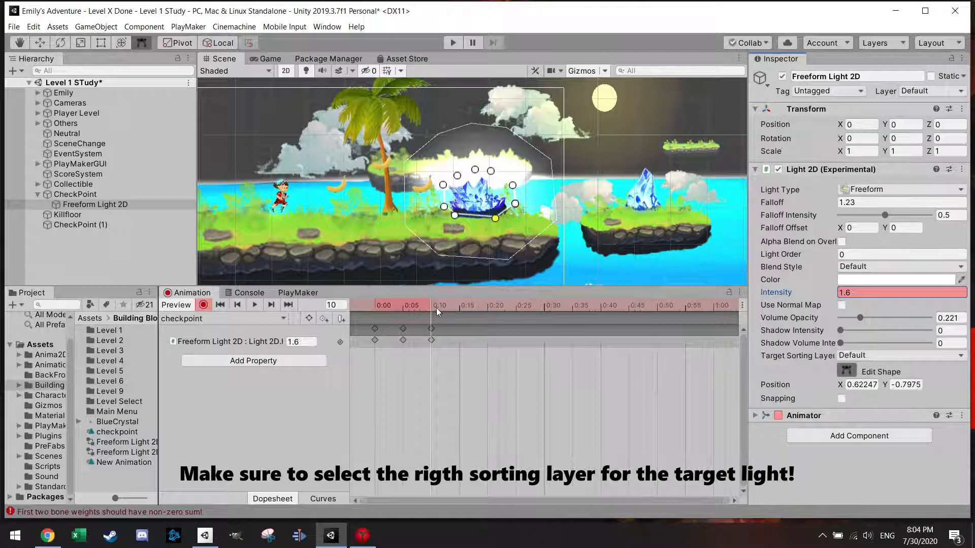
Step: Copy the 1.4 intensity keyframe to frame 15 and the 1.2 starting keyframe to frame 20
drag(430, 304, 459, 305)
drag(419, 369, 399, 328)
click(459, 330)
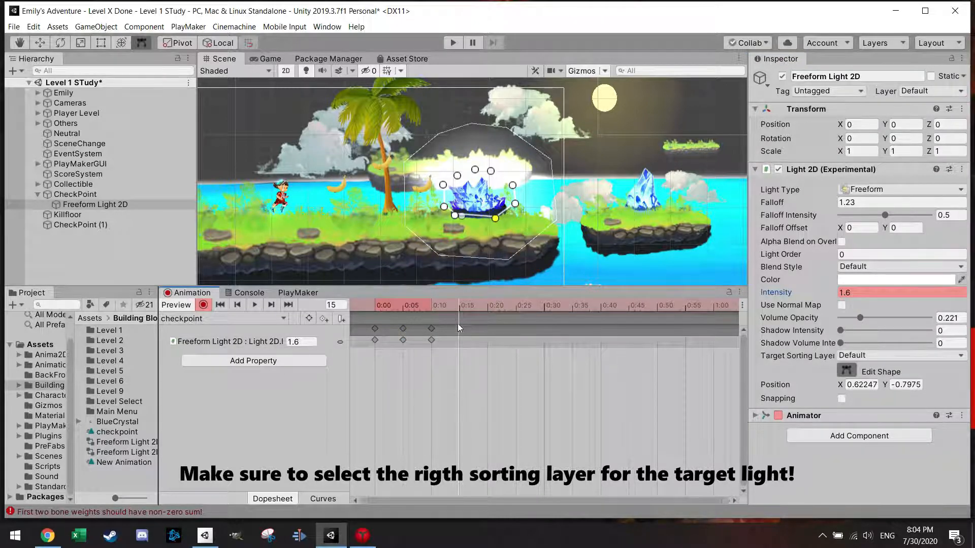
key(ctrl+v)
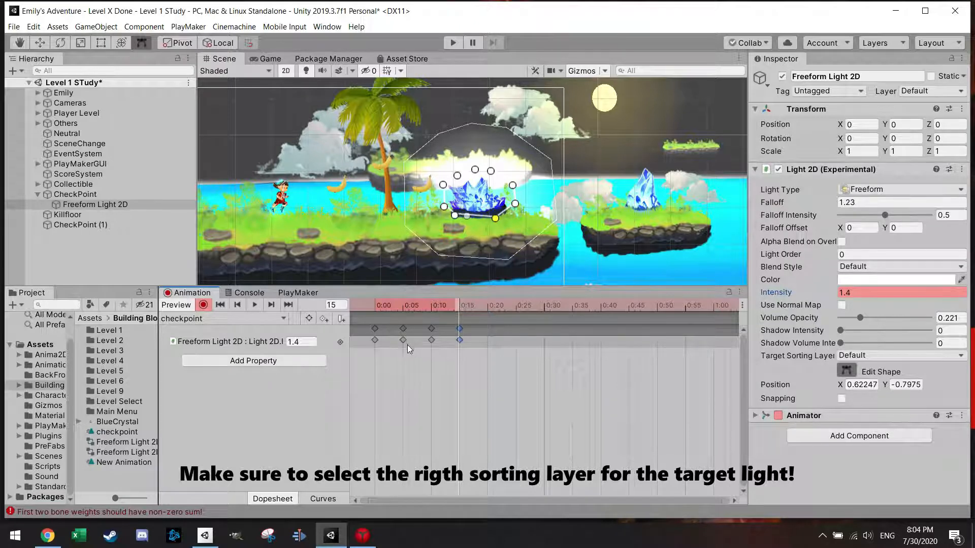
click(375, 329)
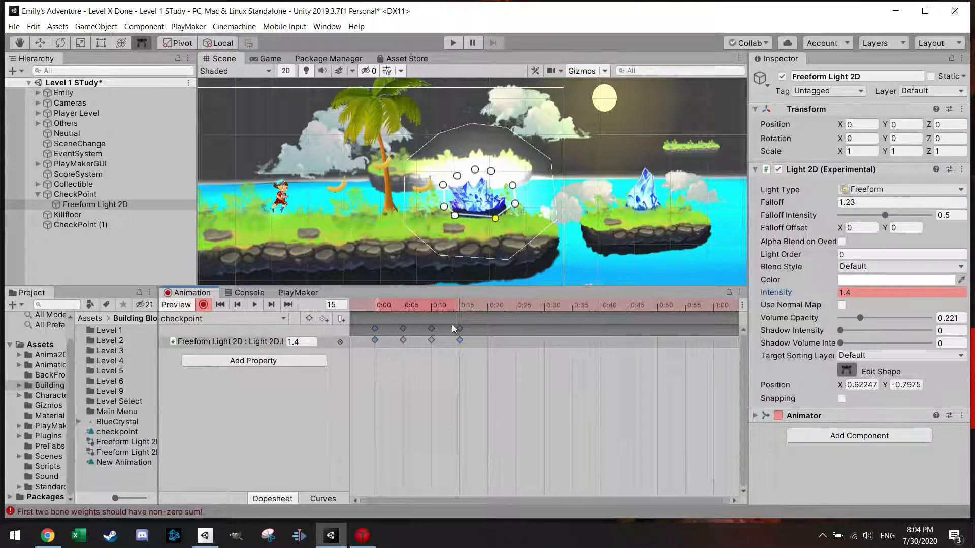
click(487, 307)
key(ctrl+v)
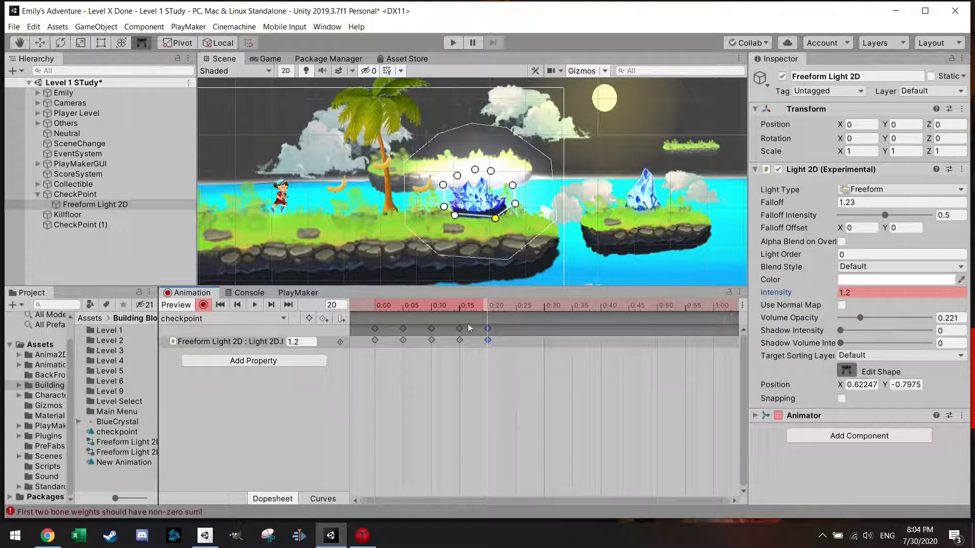
Step: Preview the glow clip, stretch all its keyframes so the last one falls at about 0:54, and replay it
click(254, 305)
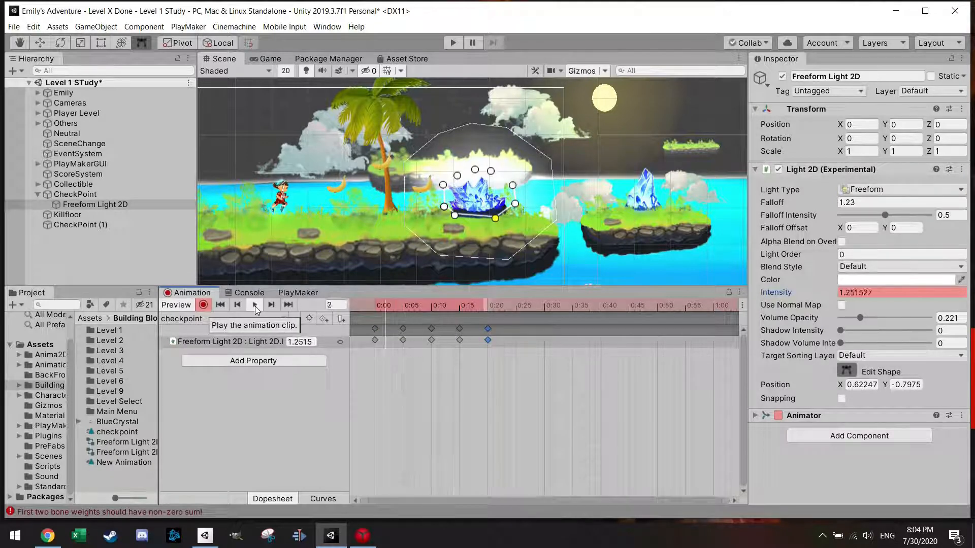
click(258, 308)
drag(517, 378, 317, 296)
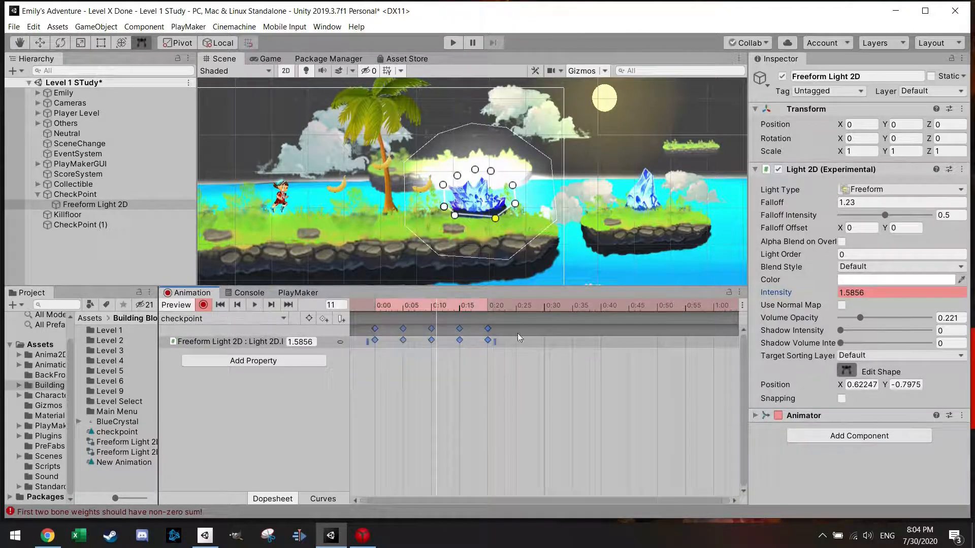
drag(496, 341, 689, 341)
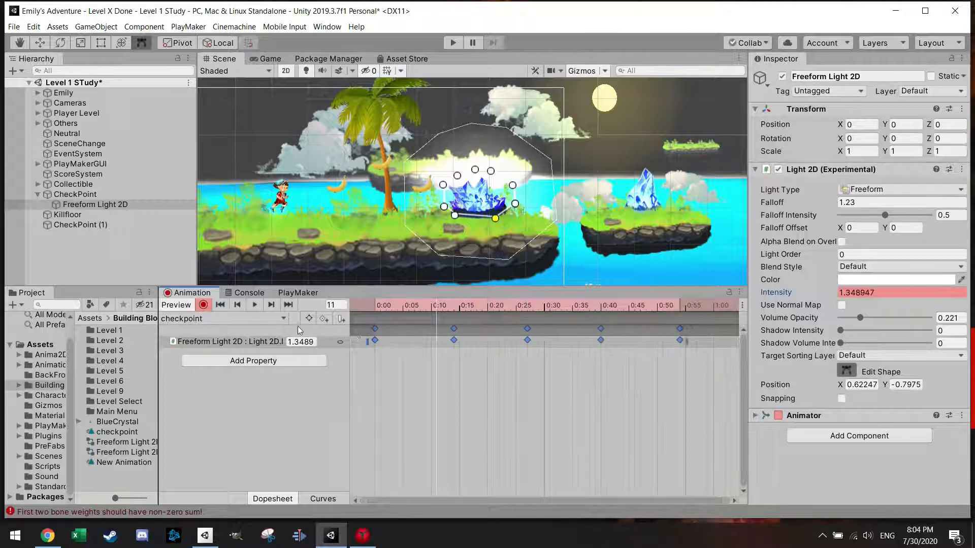
click(254, 305)
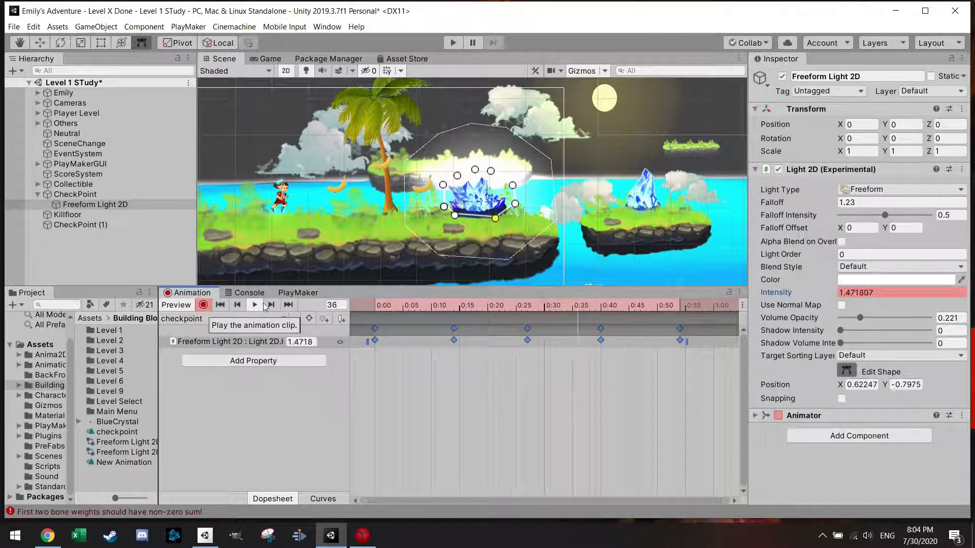
Step: Slow the glow further by stretching all keyframes until the last one falls at about 1:48, and preview it
scroll(571, 388, down, 3)
scroll(564, 374, down, 3)
drag(515, 341, 652, 342)
click(254, 306)
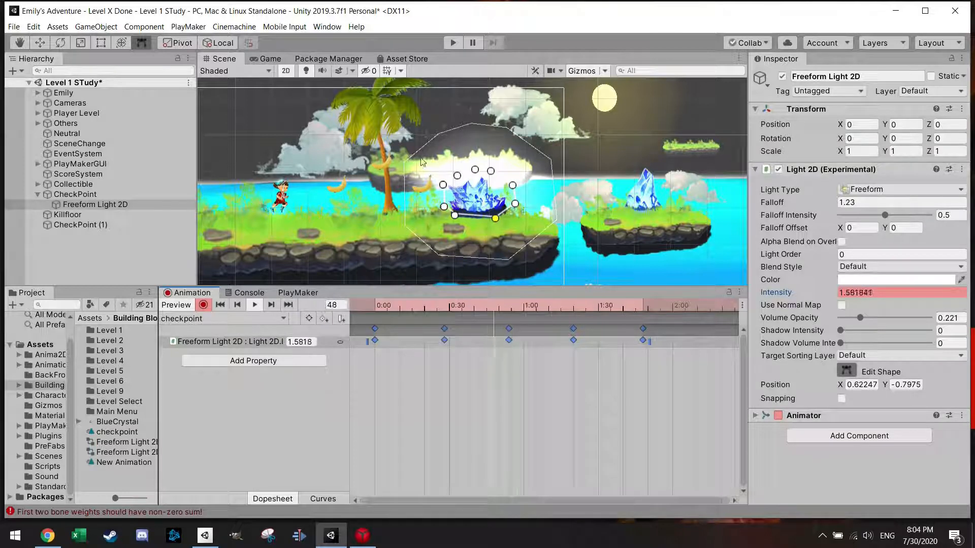
Step: Play-test the level, running and jumping the character past the first checkpoint crystal to check its animated glow
click(452, 44)
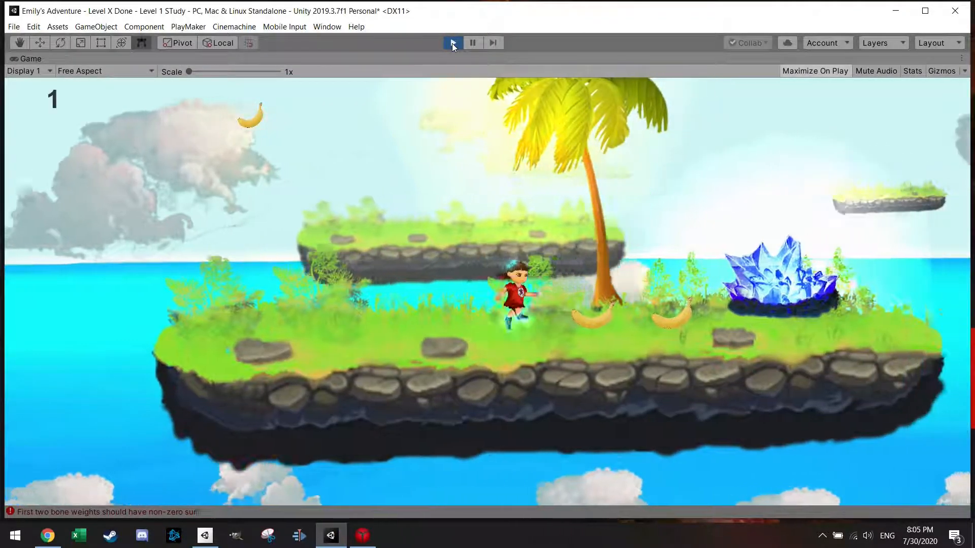
key(Right)
key(Right)
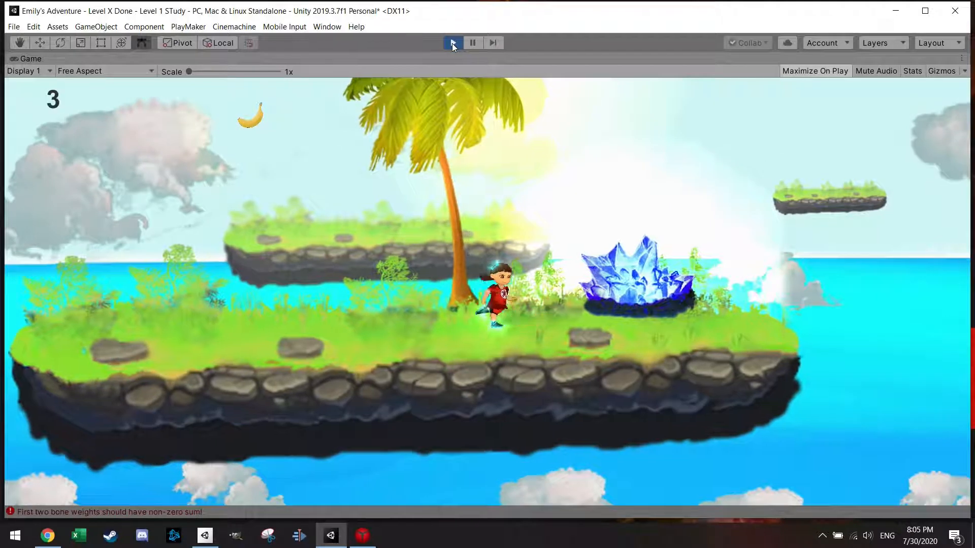
key(space)
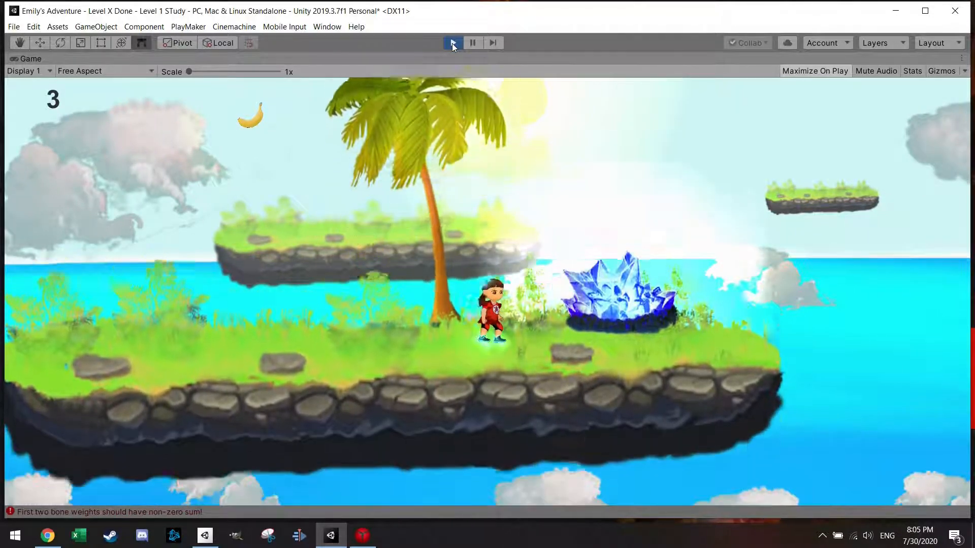
key(Right)
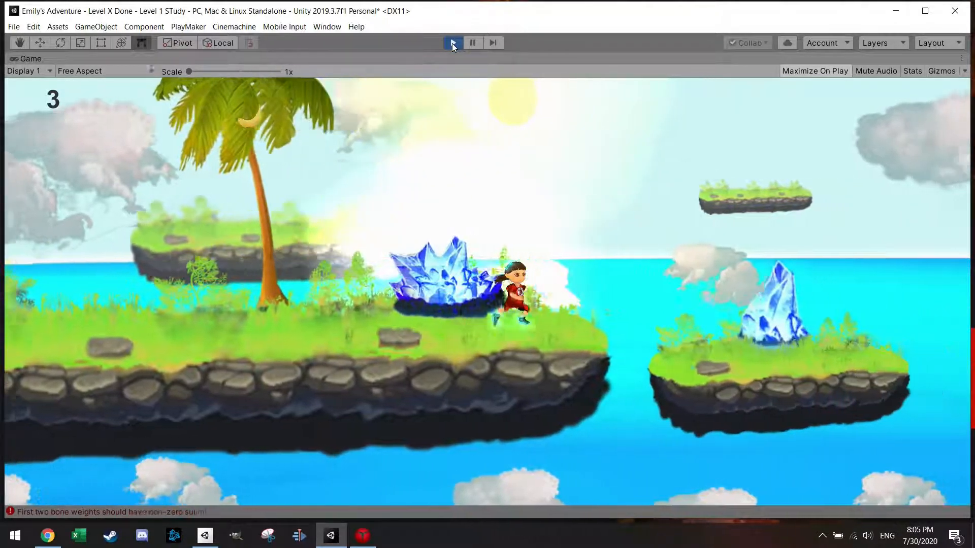
key(space)
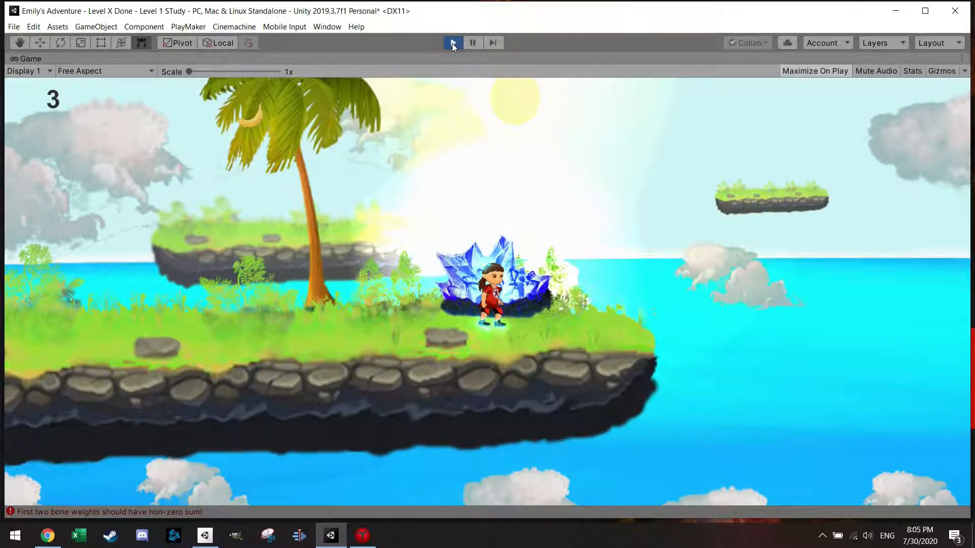
key(Right)
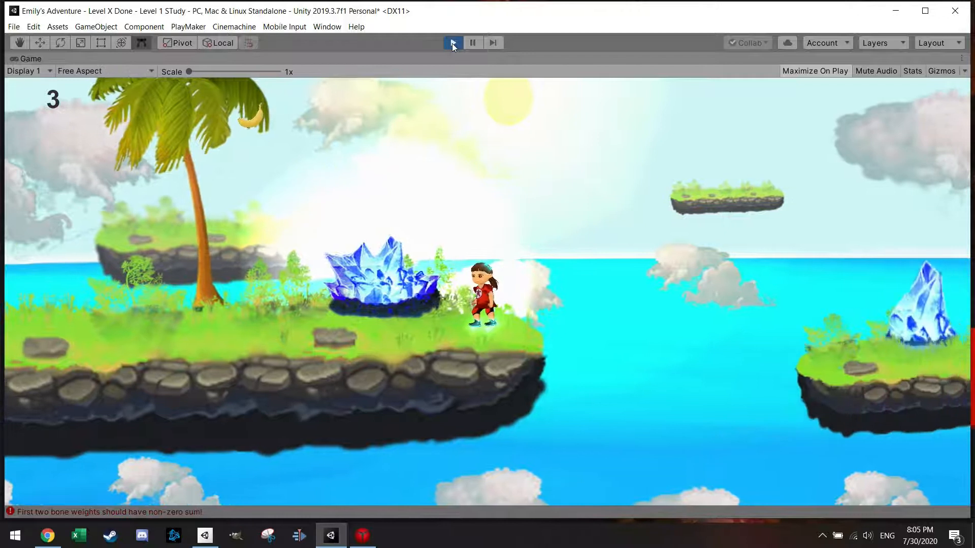